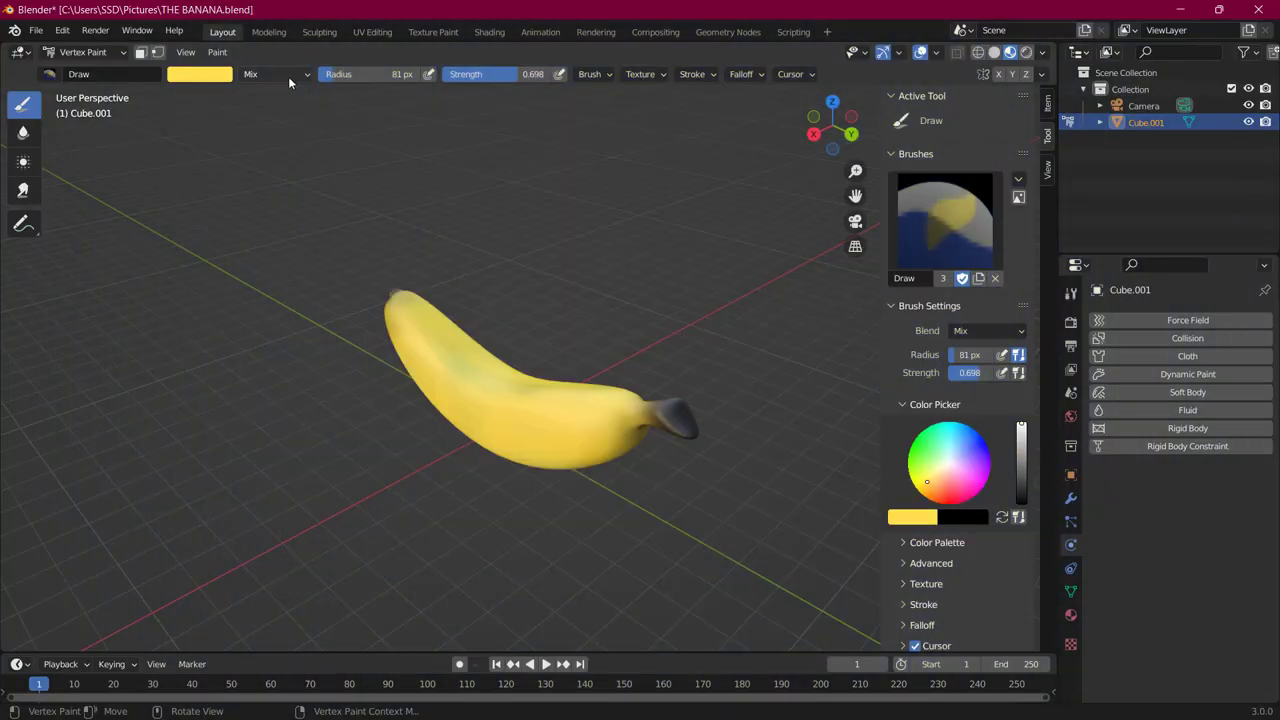
Bring up THE BANANA.blend in Blender, showing the textured banana model and camera
click(214, 54)
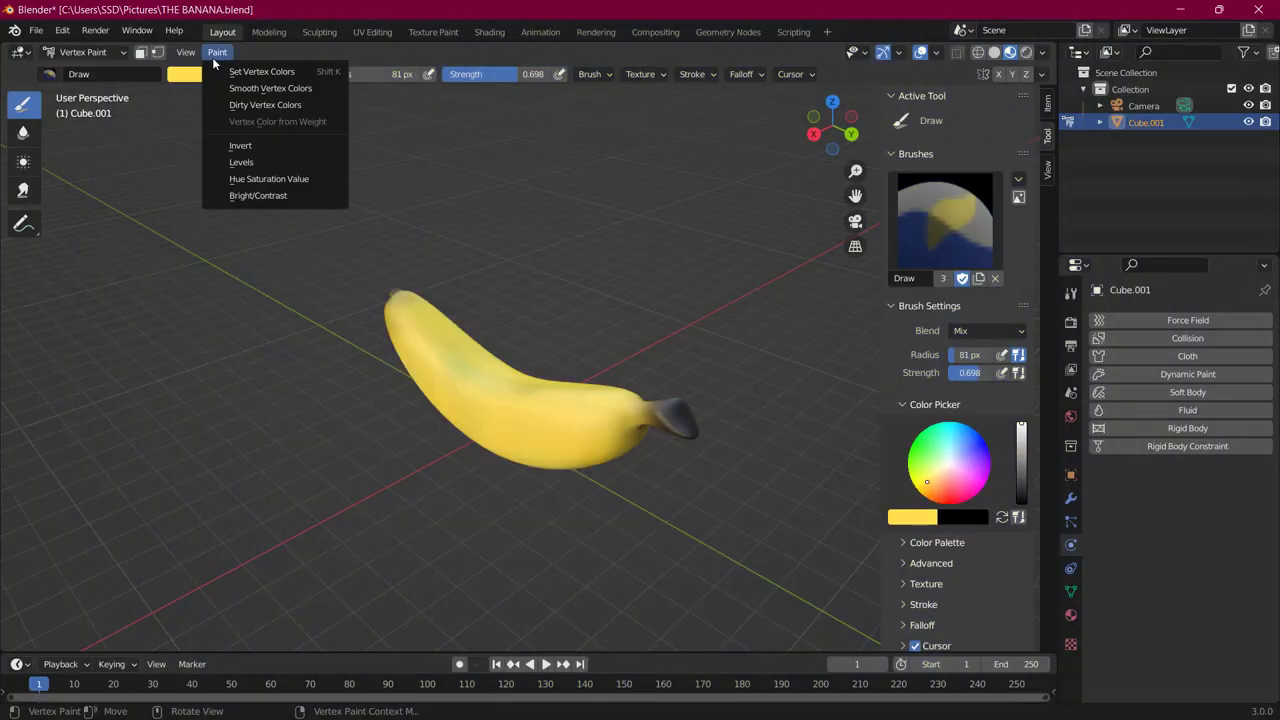
click(263, 105)
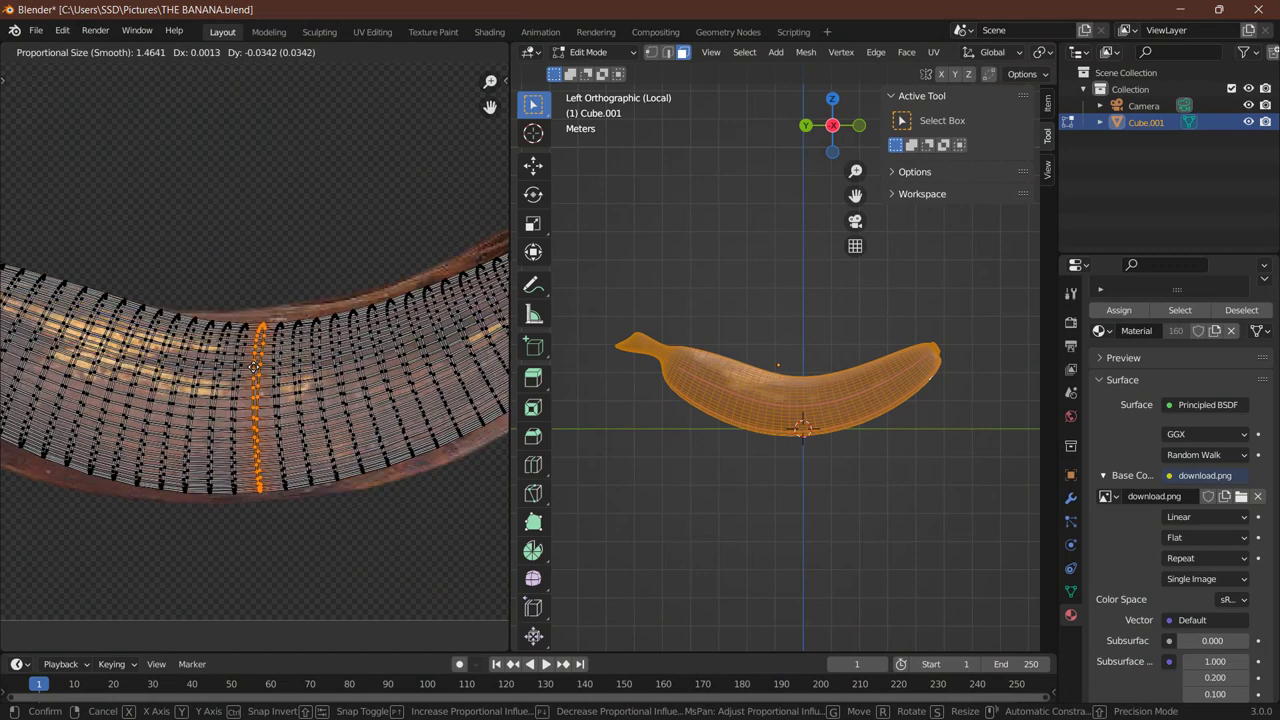
click(253, 366)
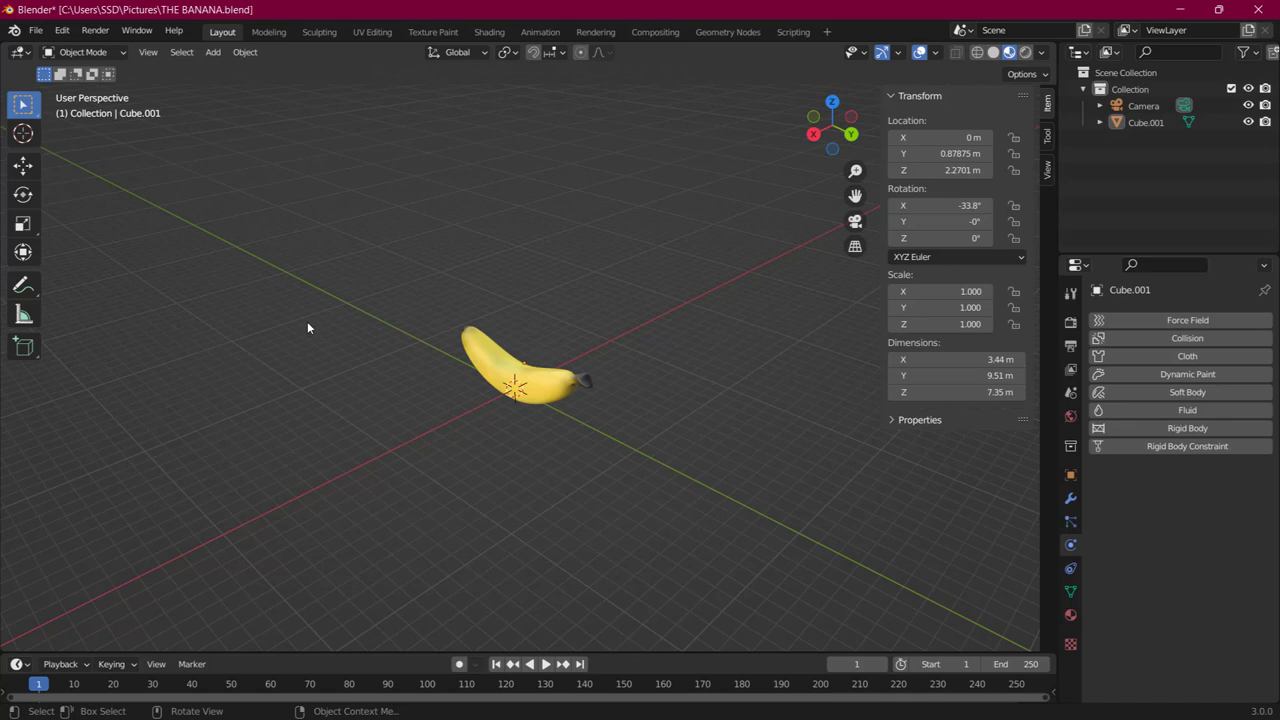
Select the banana, switch it to Vertex Paint mode, and show the Tool tab's brush and colour settings
click(557, 390)
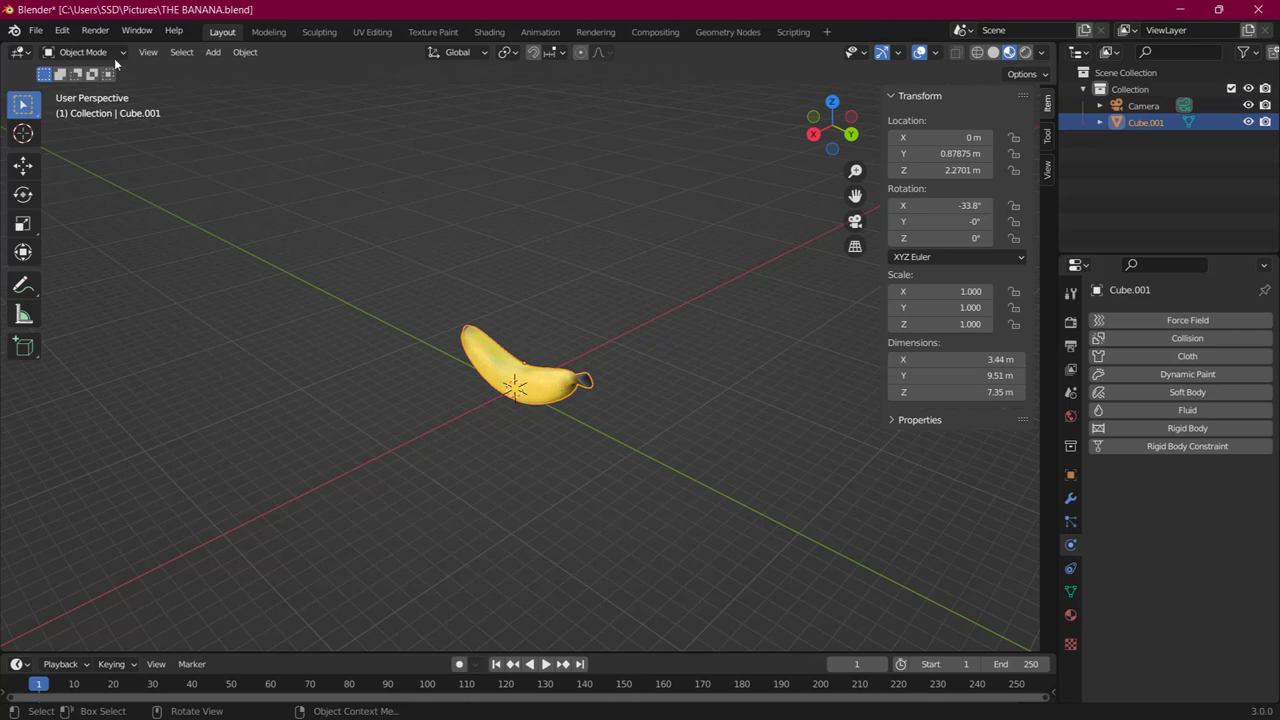
click(66, 52)
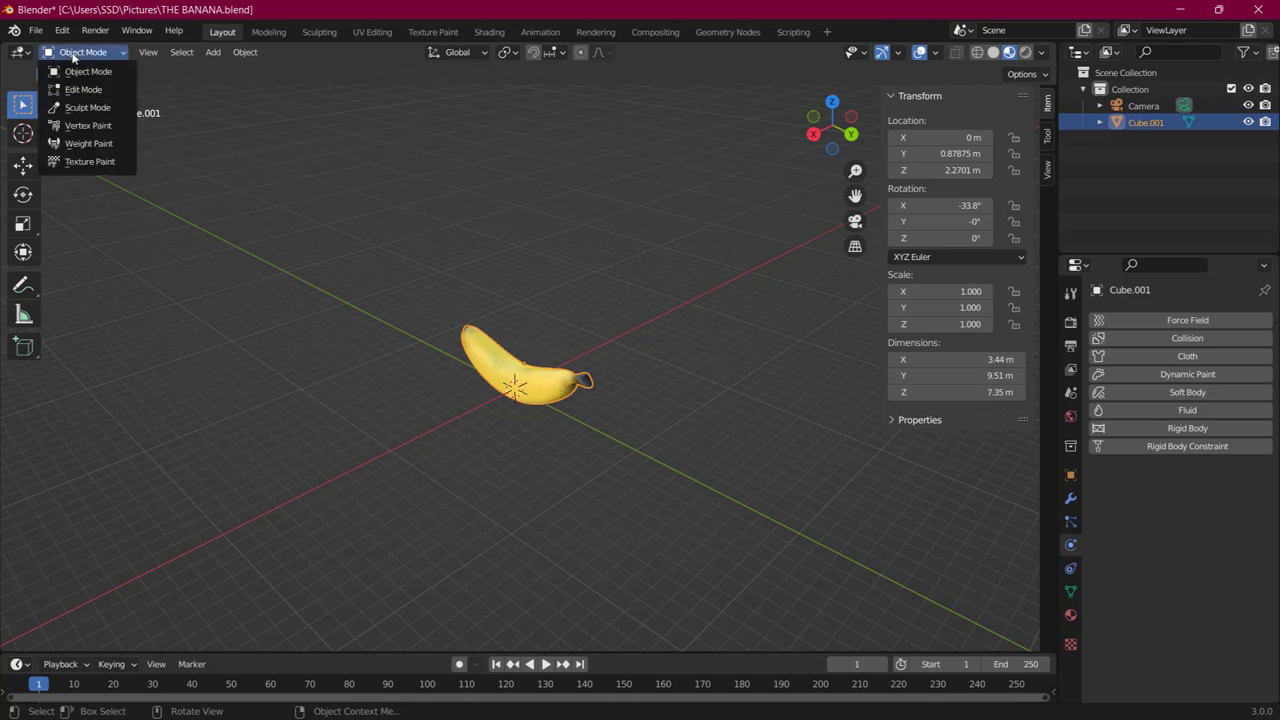
click(84, 129)
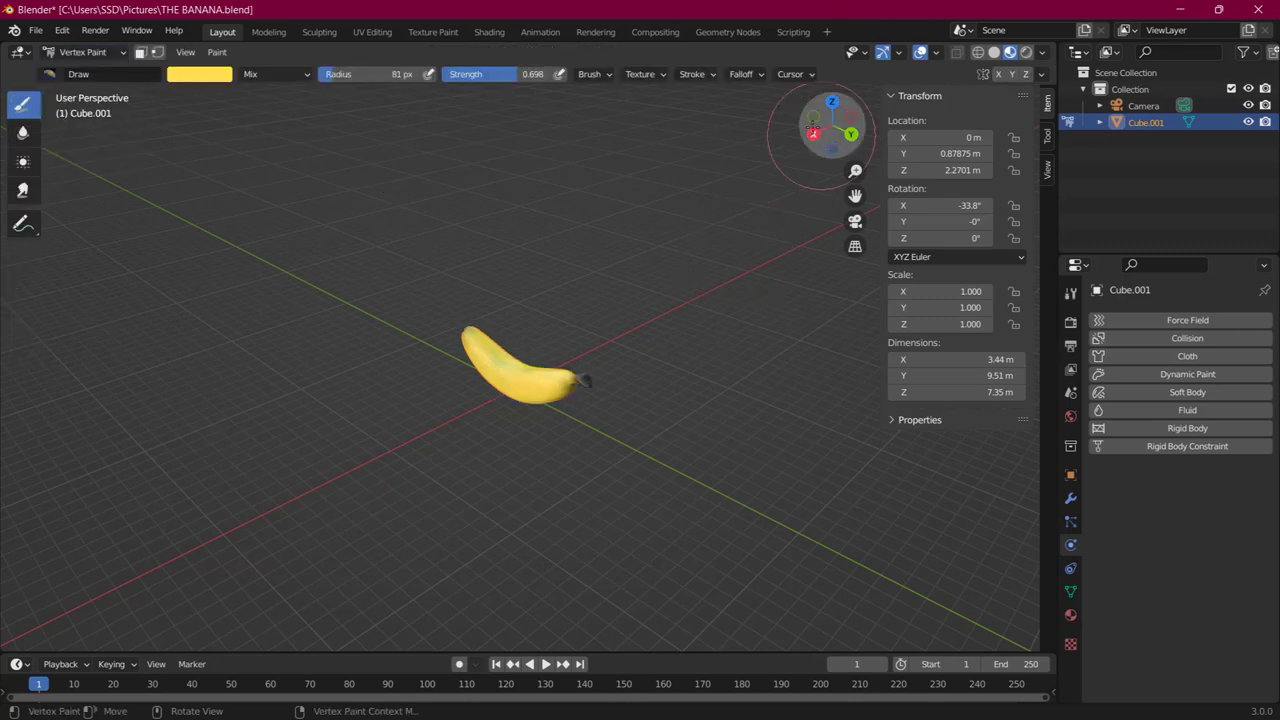
scroll(751, 250, up, 5)
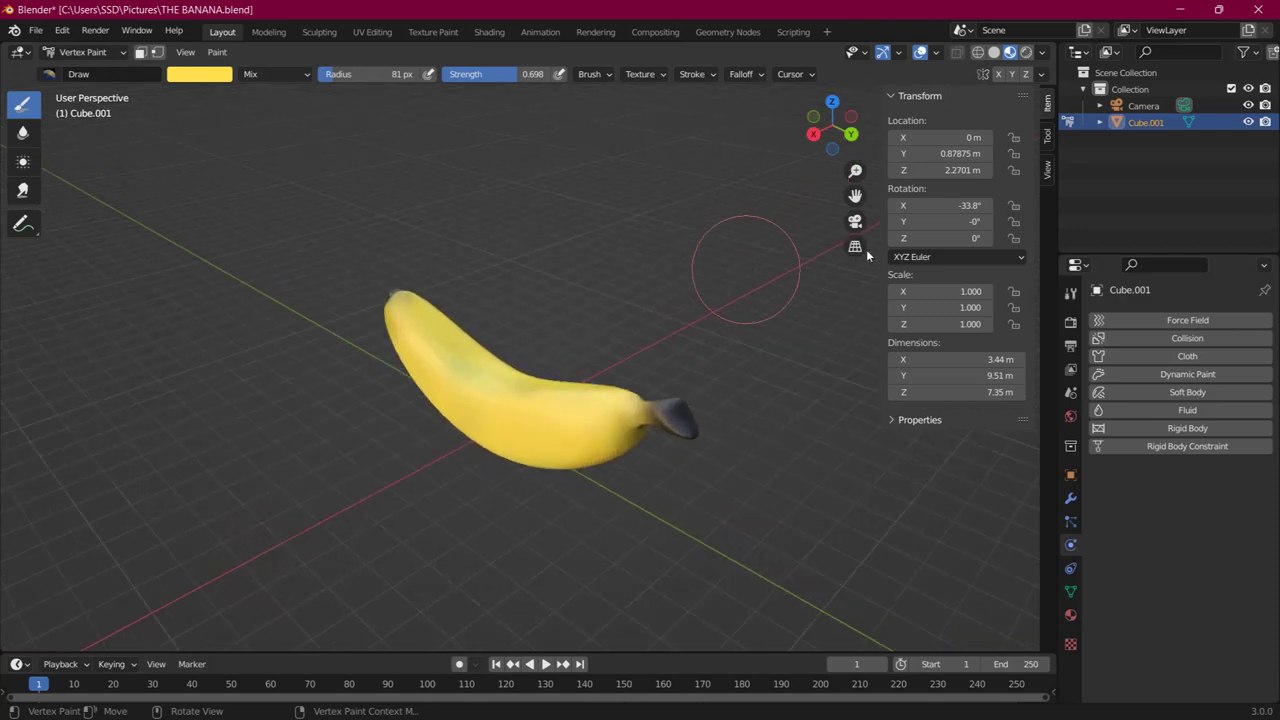
click(1047, 172)
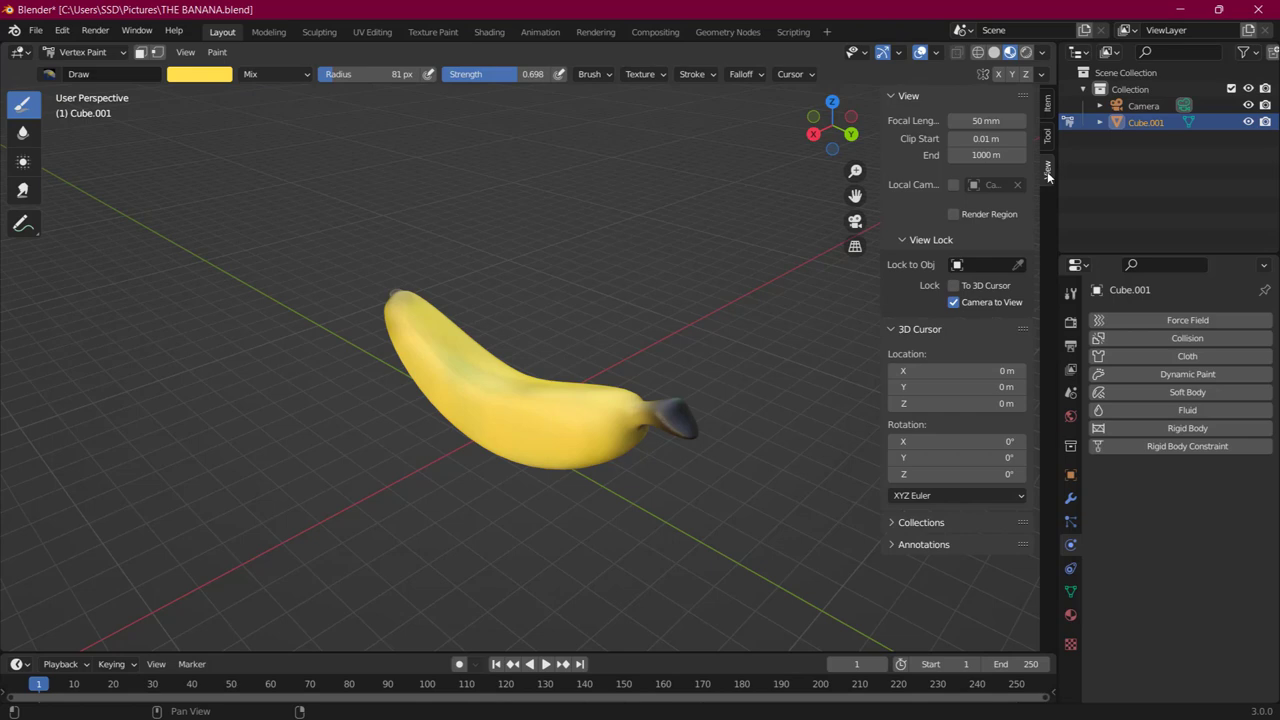
click(1047, 138)
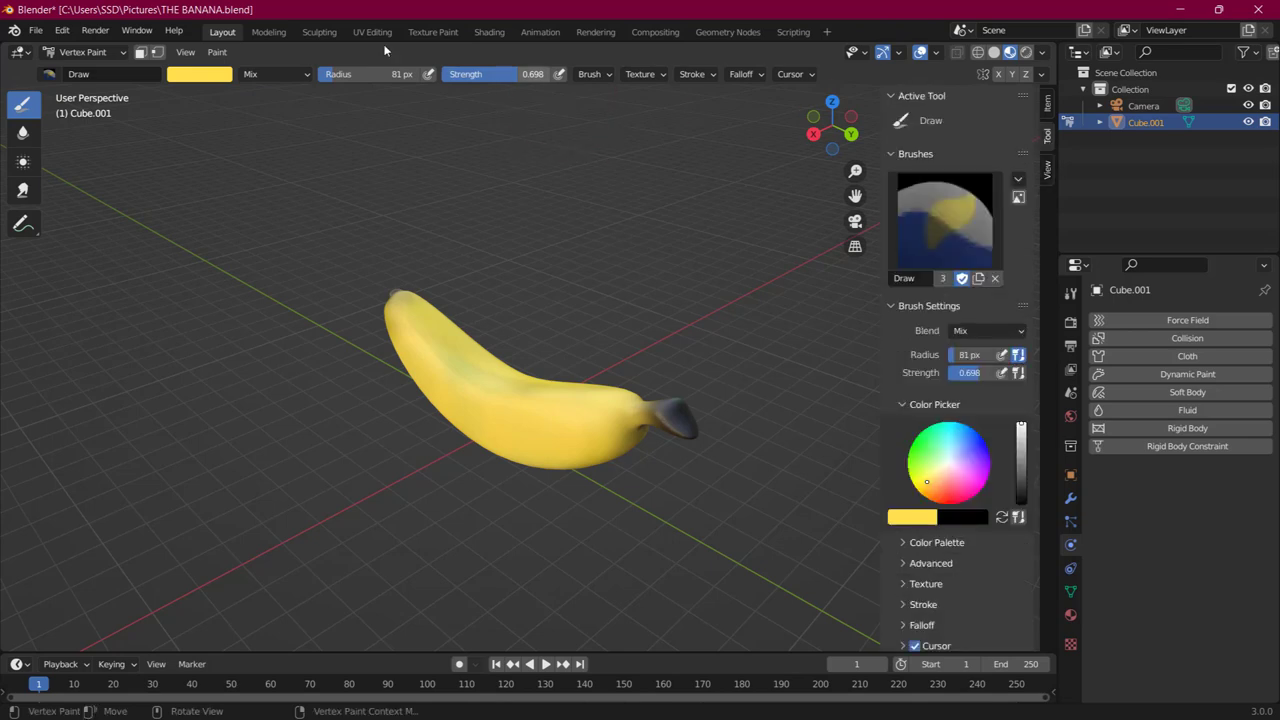
Apply Dirty Vertex Colors to the banana with Dirt Only, a 90° highlight angle and blur strength 1.00
click(216, 53)
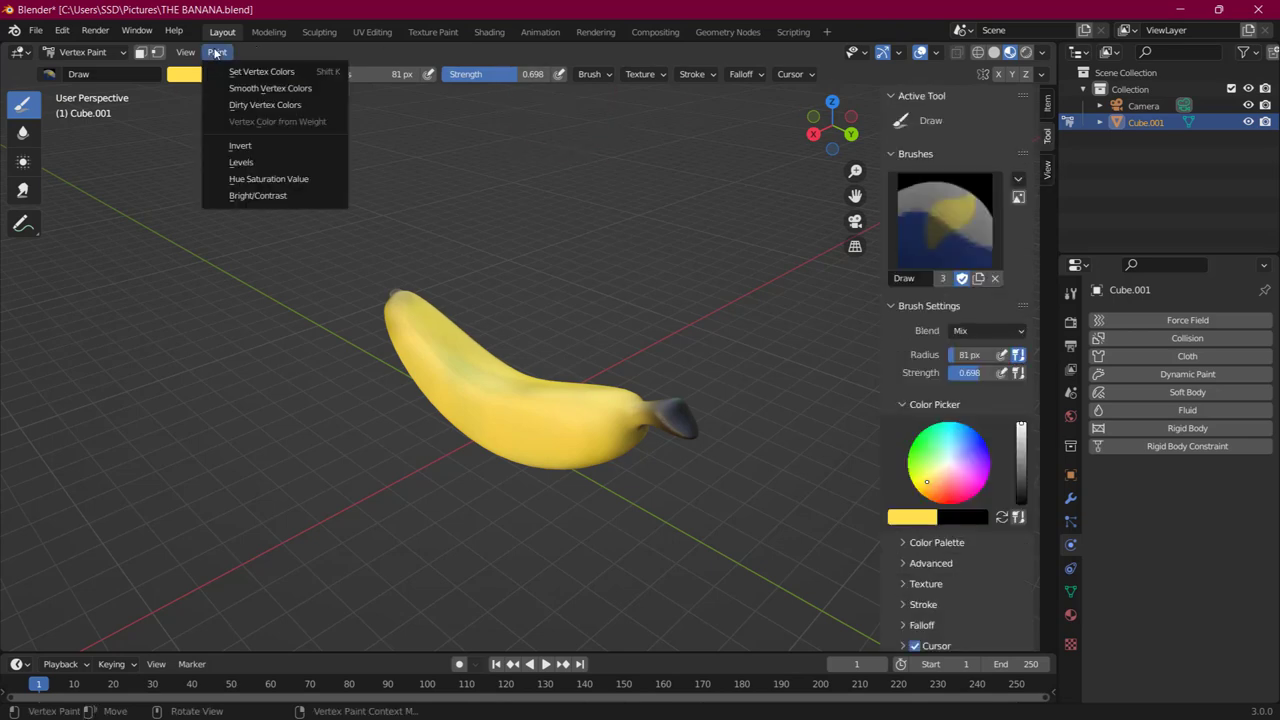
click(246, 106)
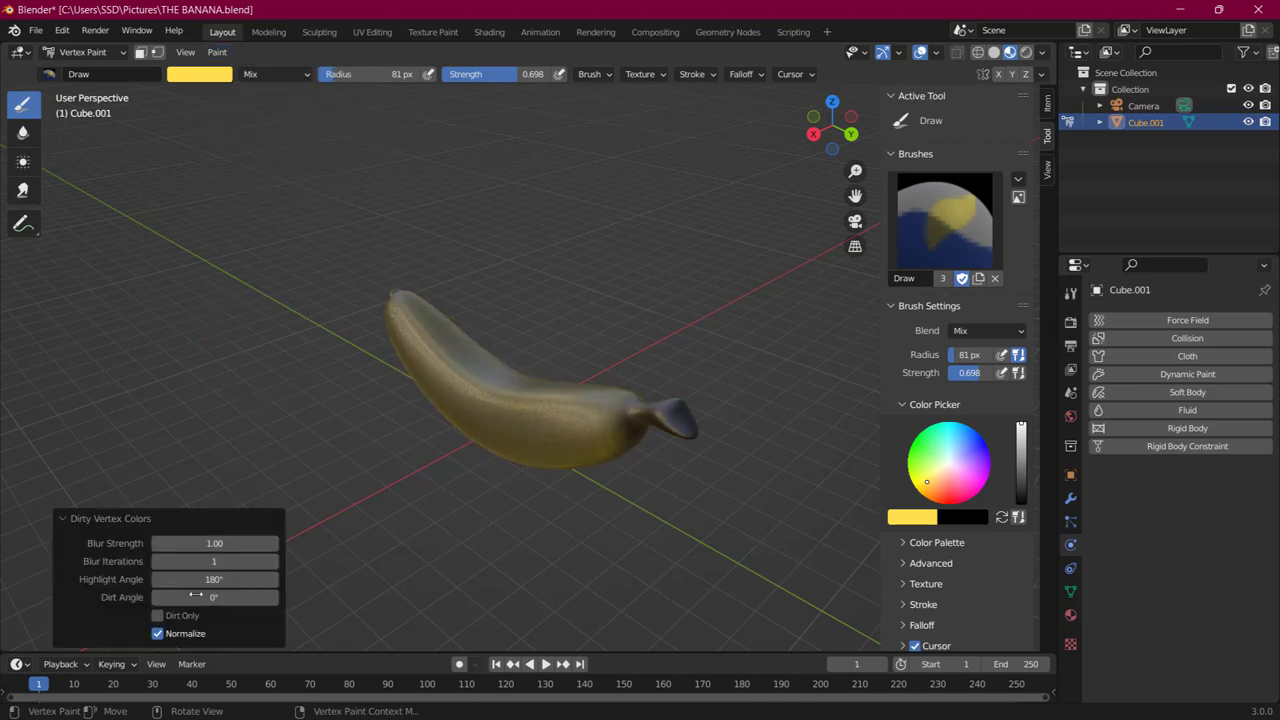
click(158, 616)
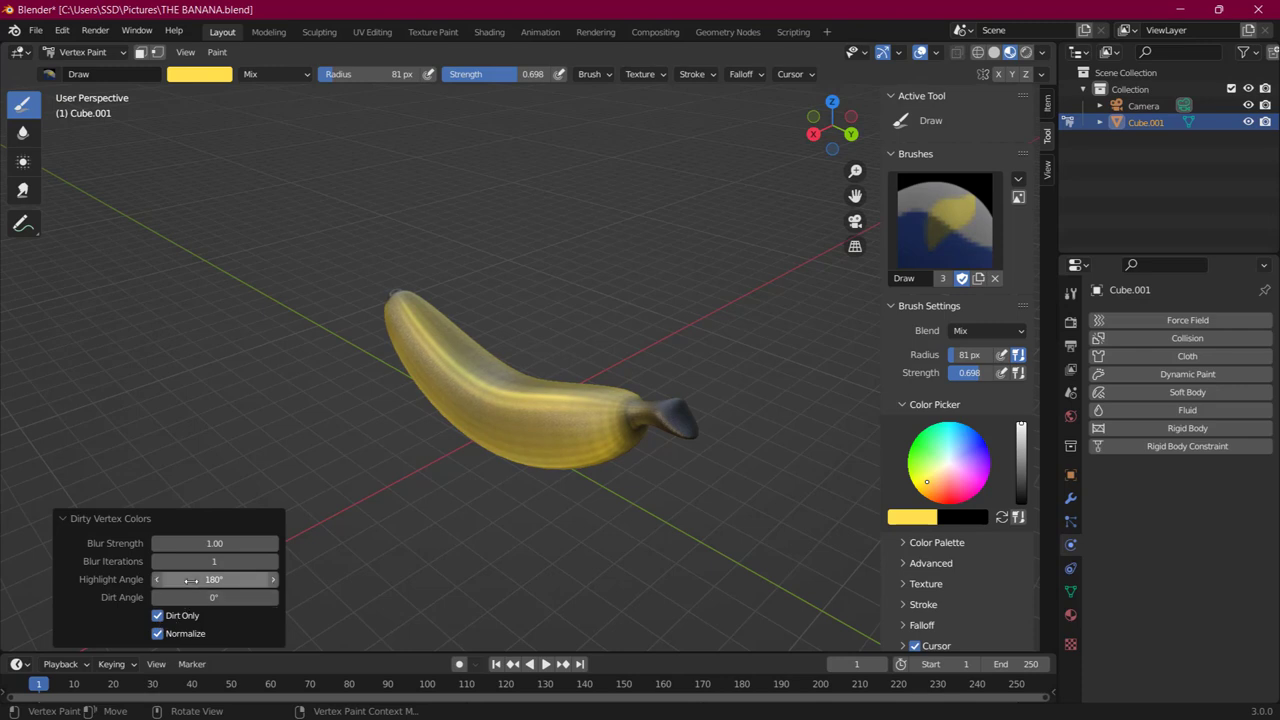
click(190, 581)
text(90)
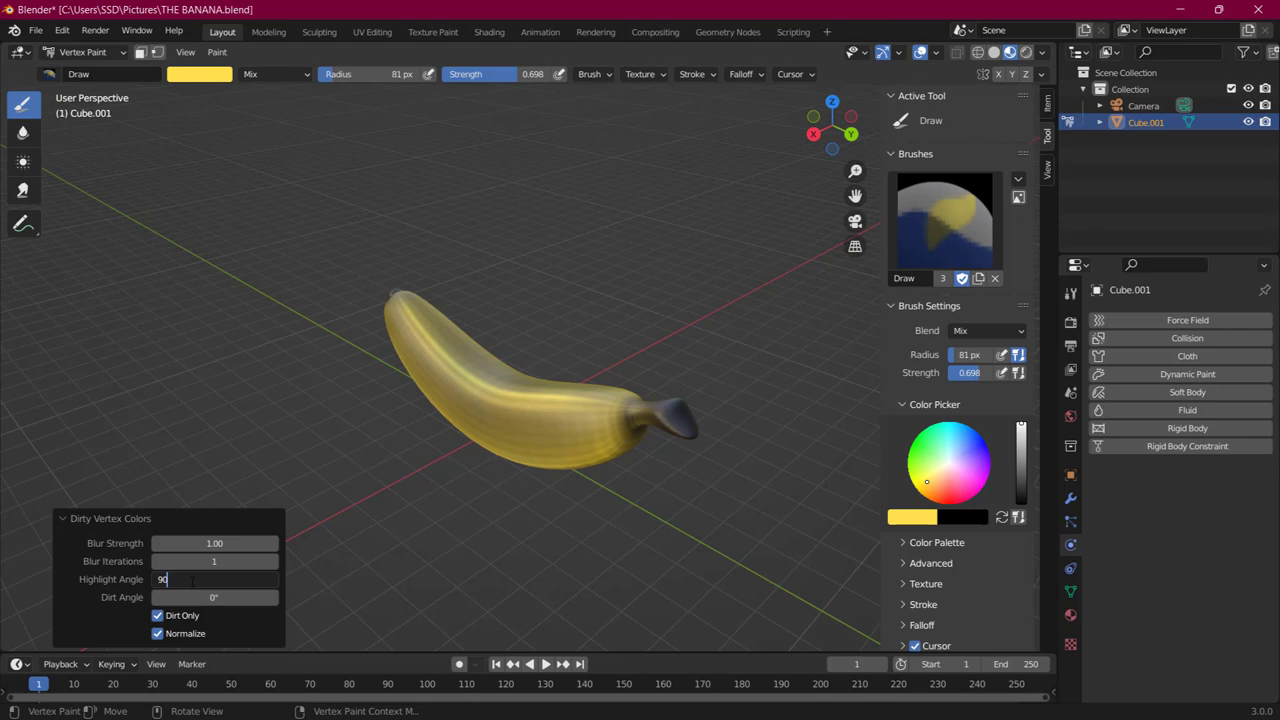
key(Return)
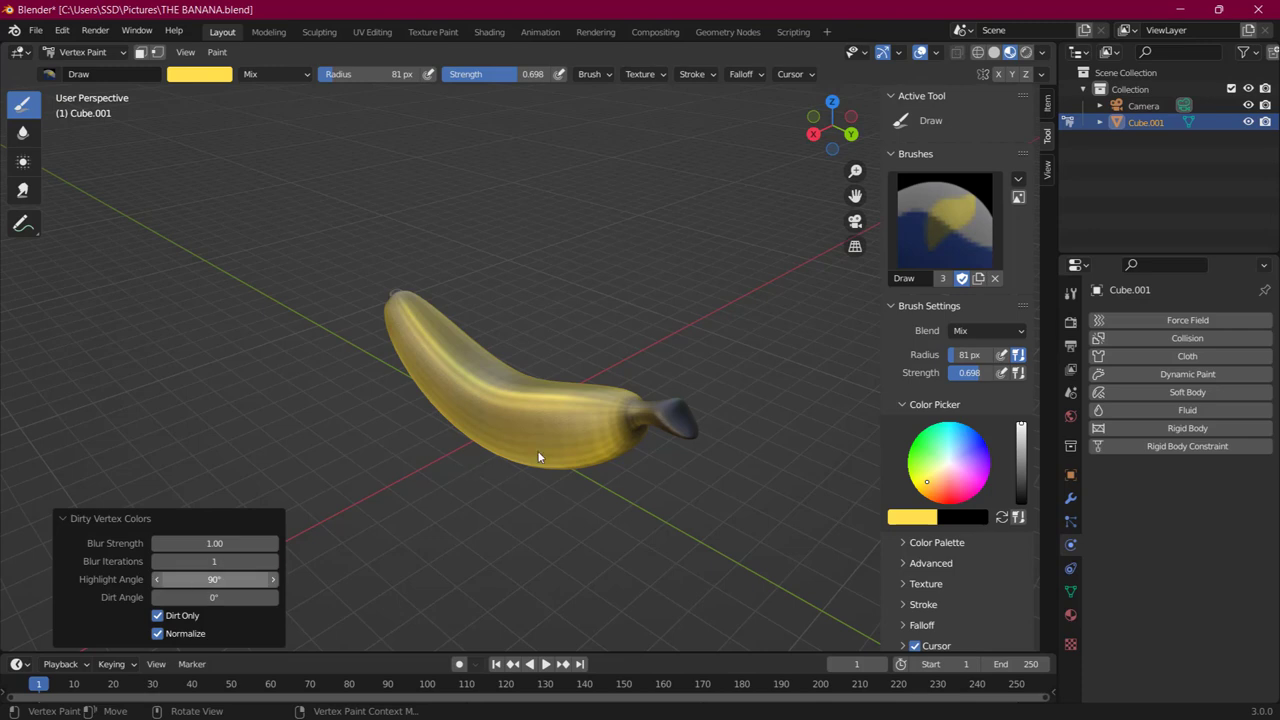
click(215, 550)
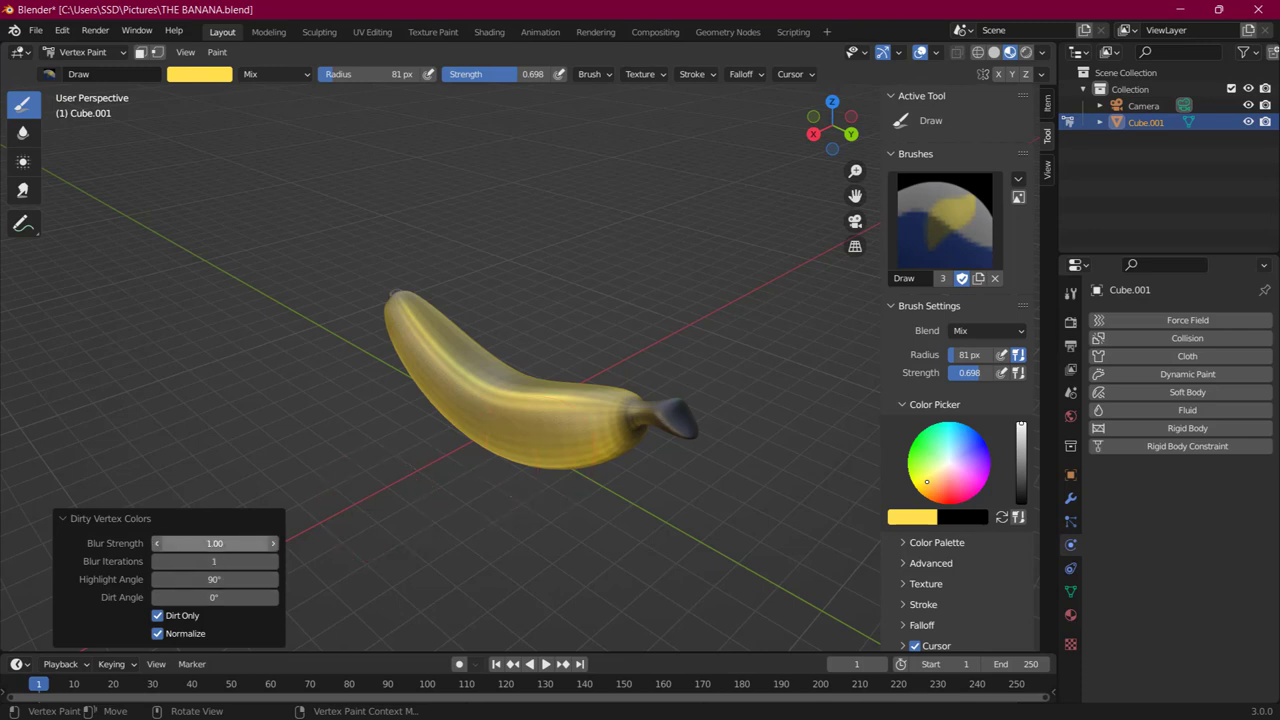
text(2)
key(Return)
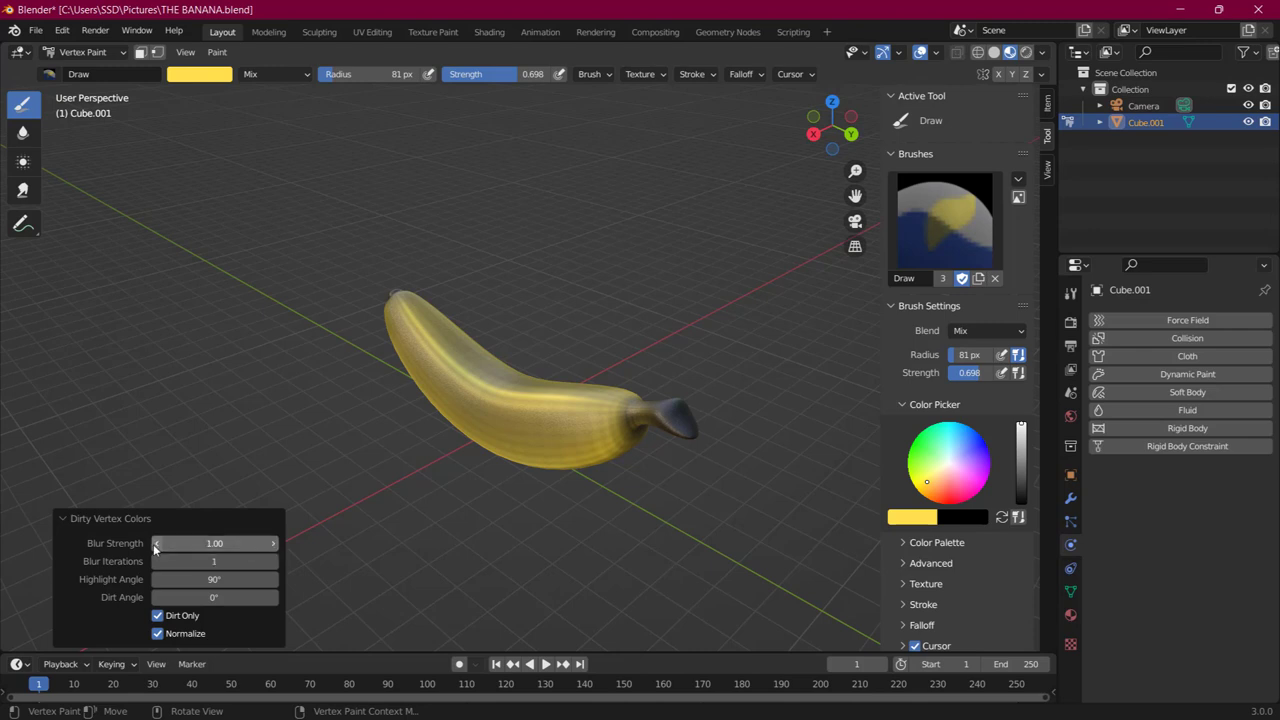
Pick a paler yellow, lower brush strength to 0.516, frame the banana, and test a stroke
click(533, 319)
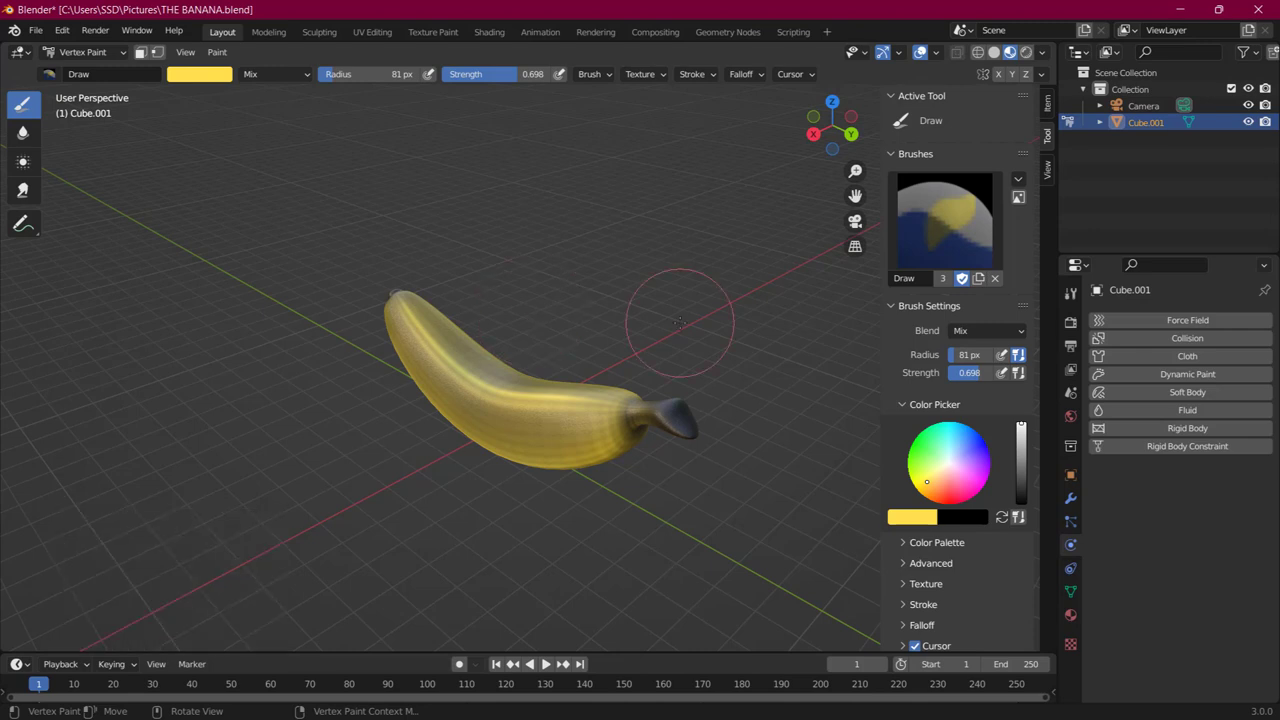
scroll(680, 322, up, 6)
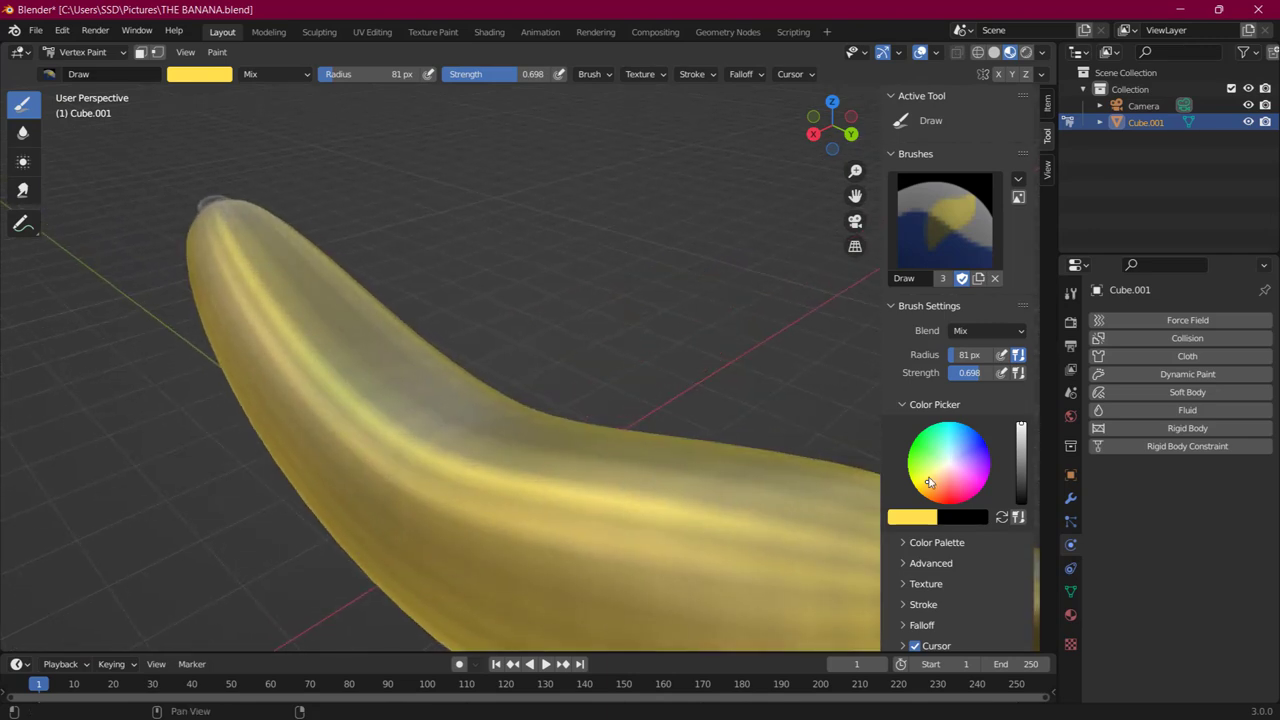
drag(930, 483, 928, 477)
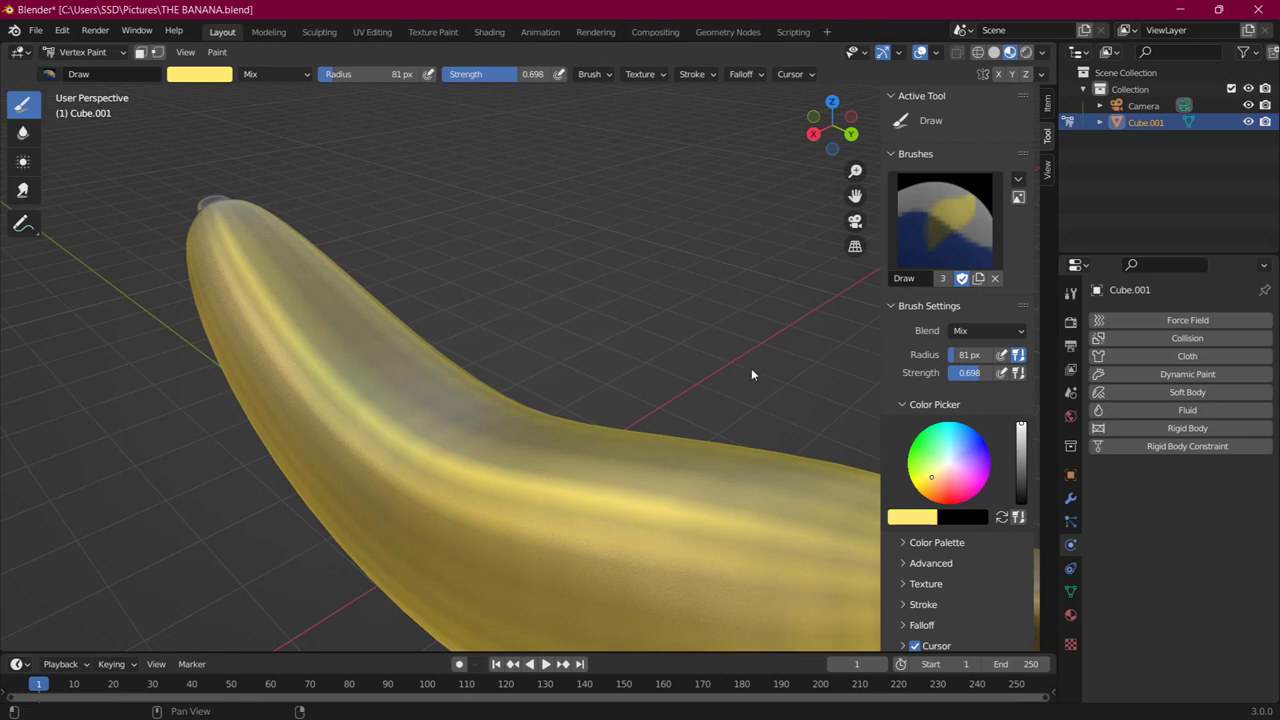
click(813, 133)
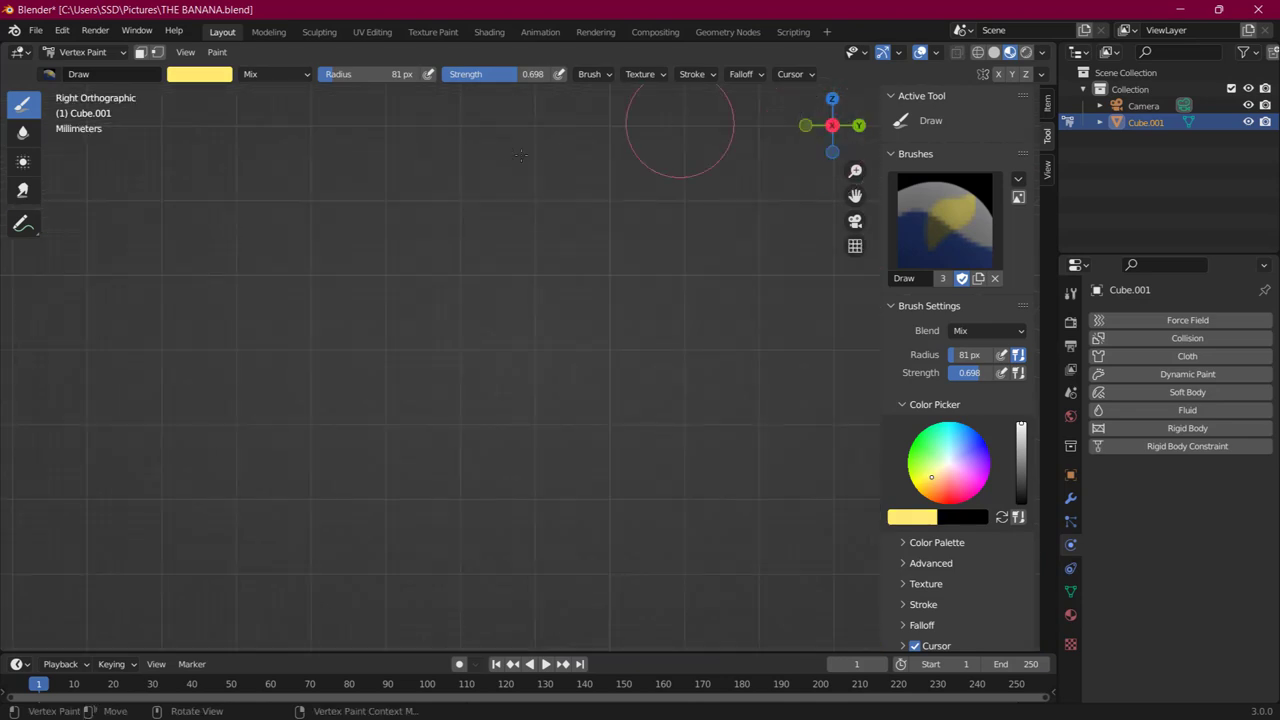
drag(494, 78, 464, 78)
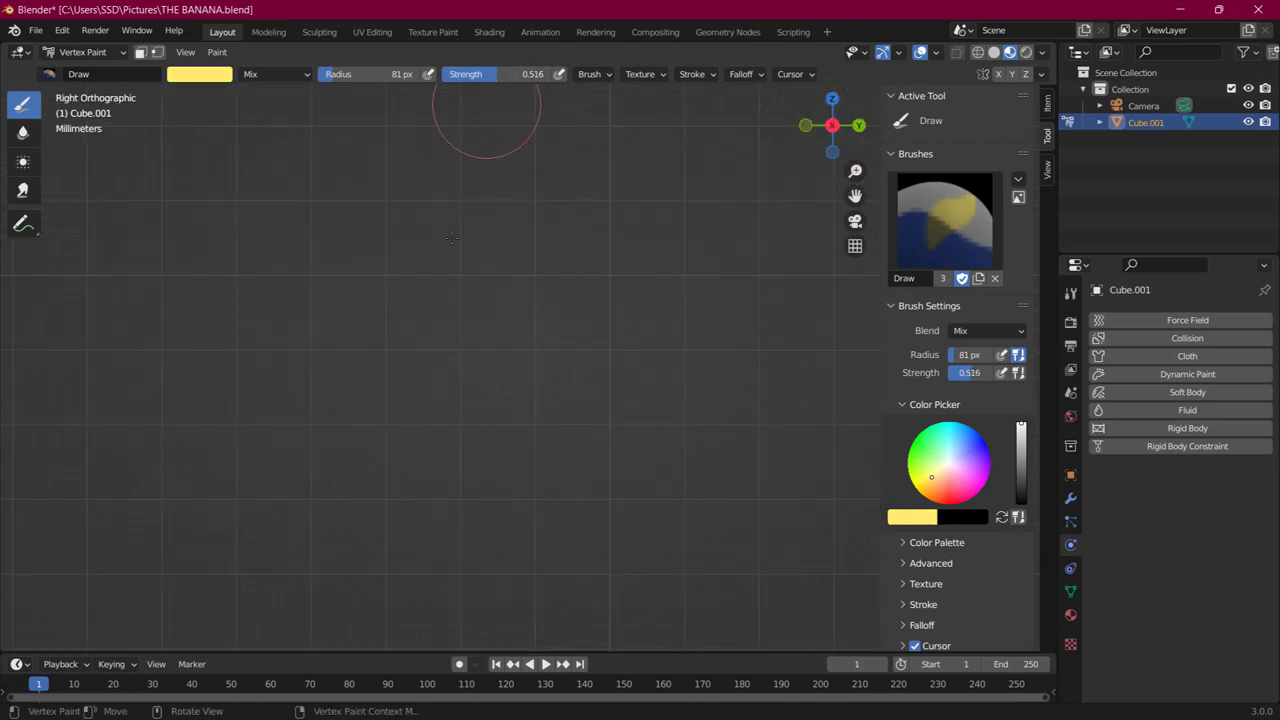
key(KP_Divide)
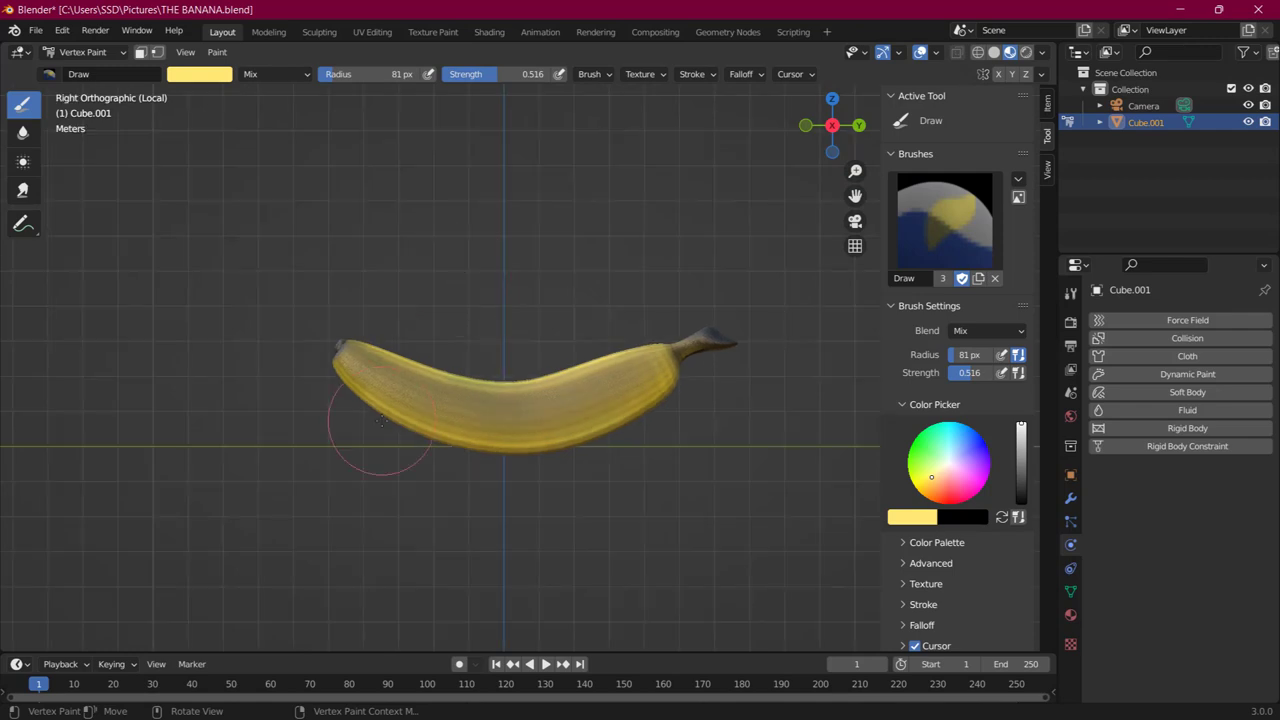
mouse_move(371, 414)
mouse_down()
mouse_move(417, 400)
mouse_move(515, 405)
mouse_move(636, 376)
mouse_up()
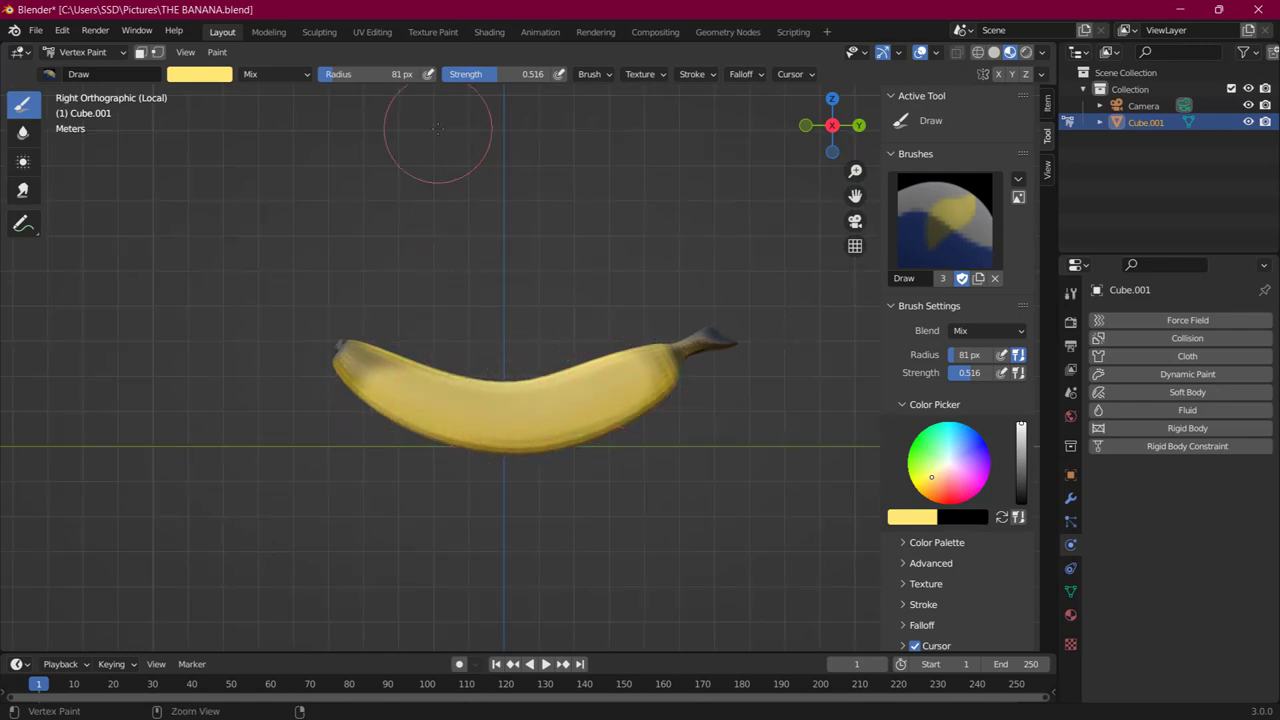
key(ctrl+z)
At 0.092 strength, paint faint pale-yellow strokes along the banana, checking top, side and bottom views
drag(498, 74, 452, 74)
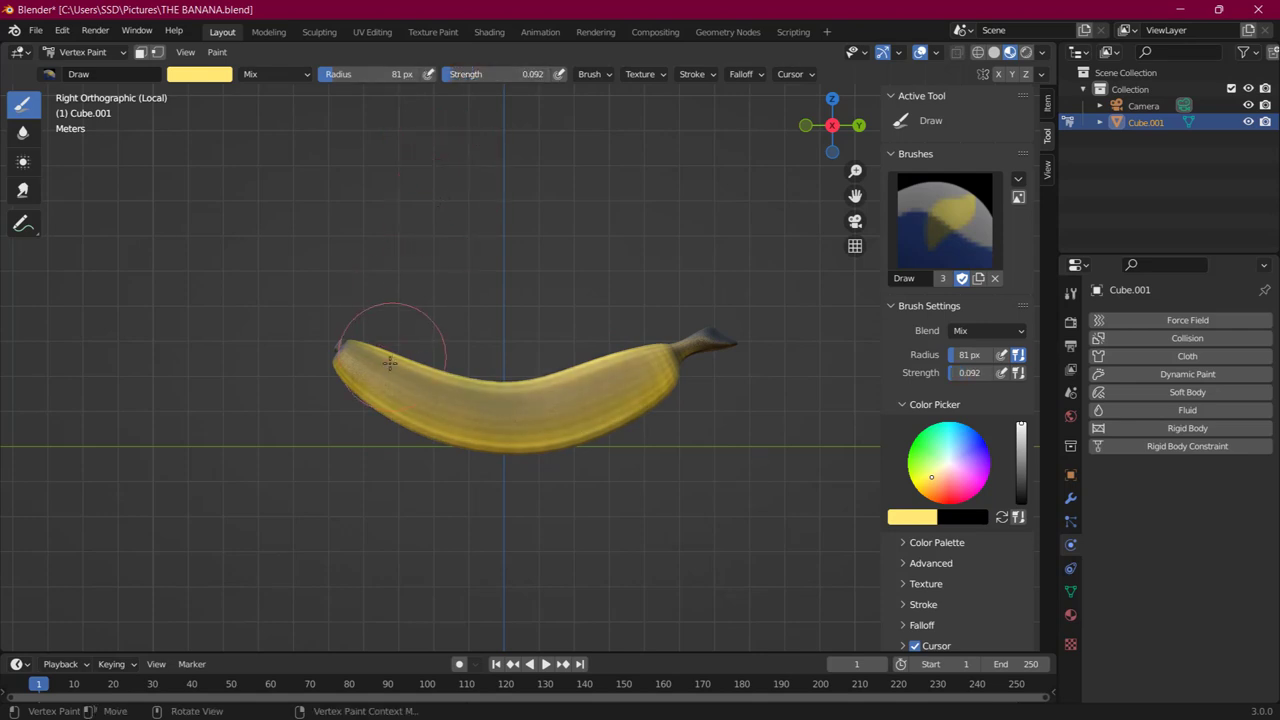
mouse_move(386, 337)
mouse_down()
mouse_move(474, 407)
mouse_move(534, 403)
mouse_move(646, 355)
mouse_move(650, 377)
mouse_move(622, 407)
mouse_move(537, 421)
mouse_move(477, 409)
mouse_move(428, 379)
mouse_move(482, 406)
mouse_move(578, 399)
mouse_move(637, 369)
mouse_move(577, 440)
mouse_move(497, 452)
mouse_move(429, 438)
mouse_move(387, 409)
mouse_move(371, 358)
mouse_move(419, 359)
mouse_move(631, 296)
mouse_up()
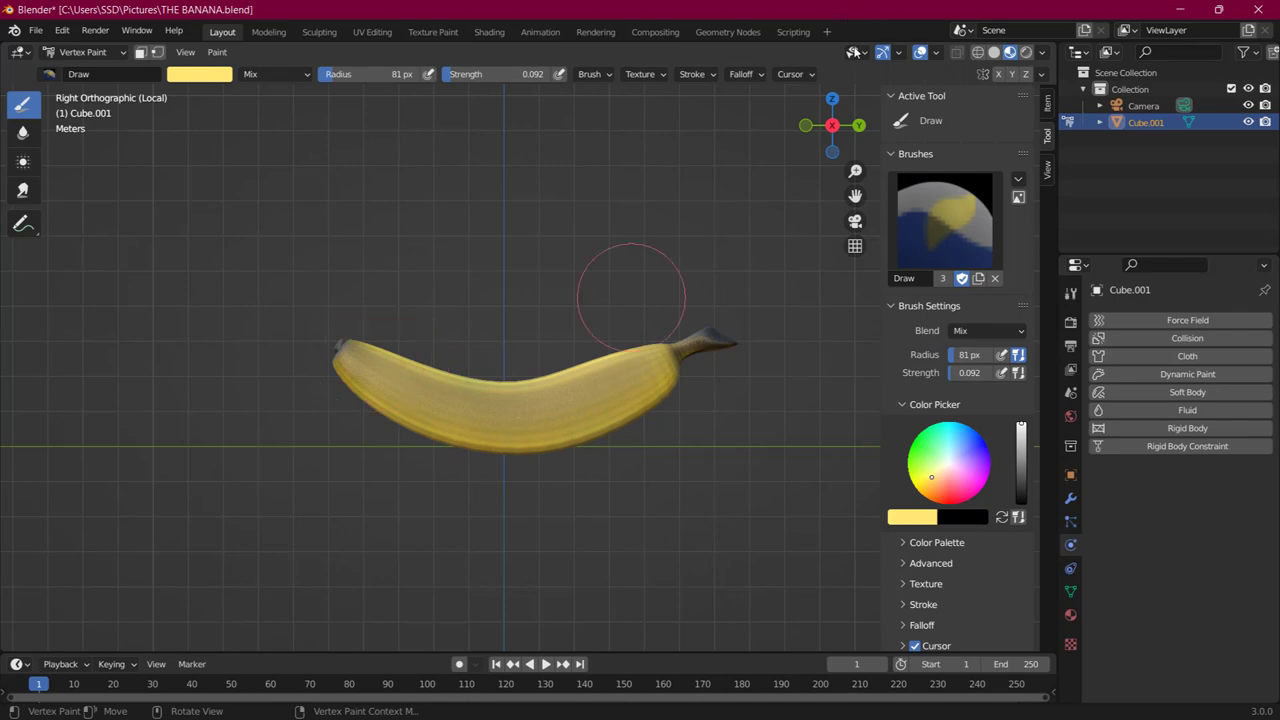
click(832, 98)
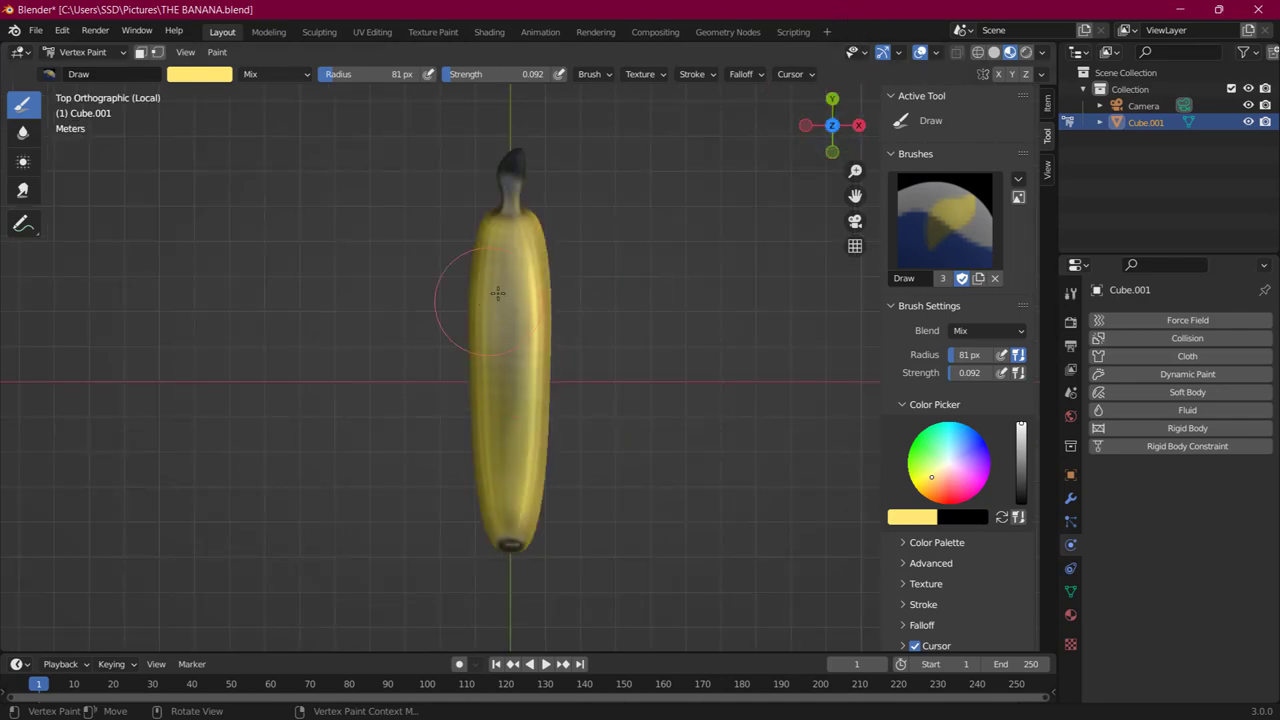
mouse_move(490, 290)
mouse_down()
mouse_move(504, 448)
mouse_move(503, 280)
mouse_move(498, 472)
mouse_up()
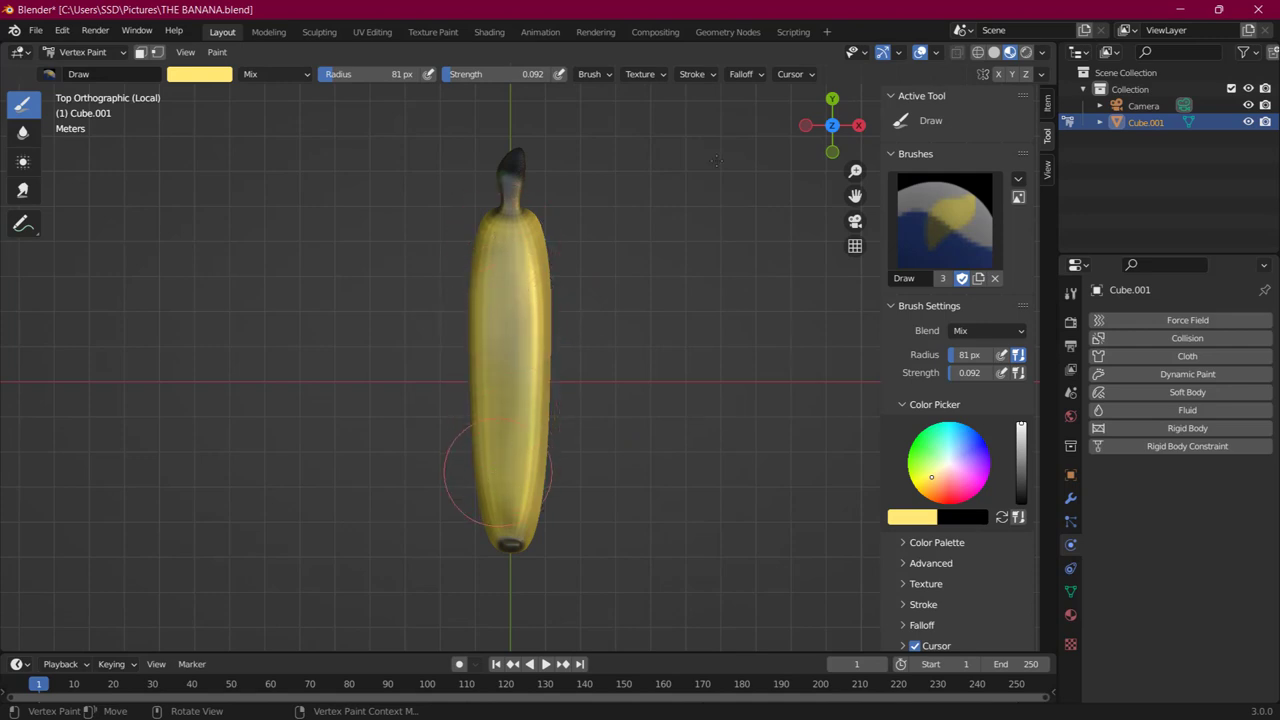
click(806, 125)
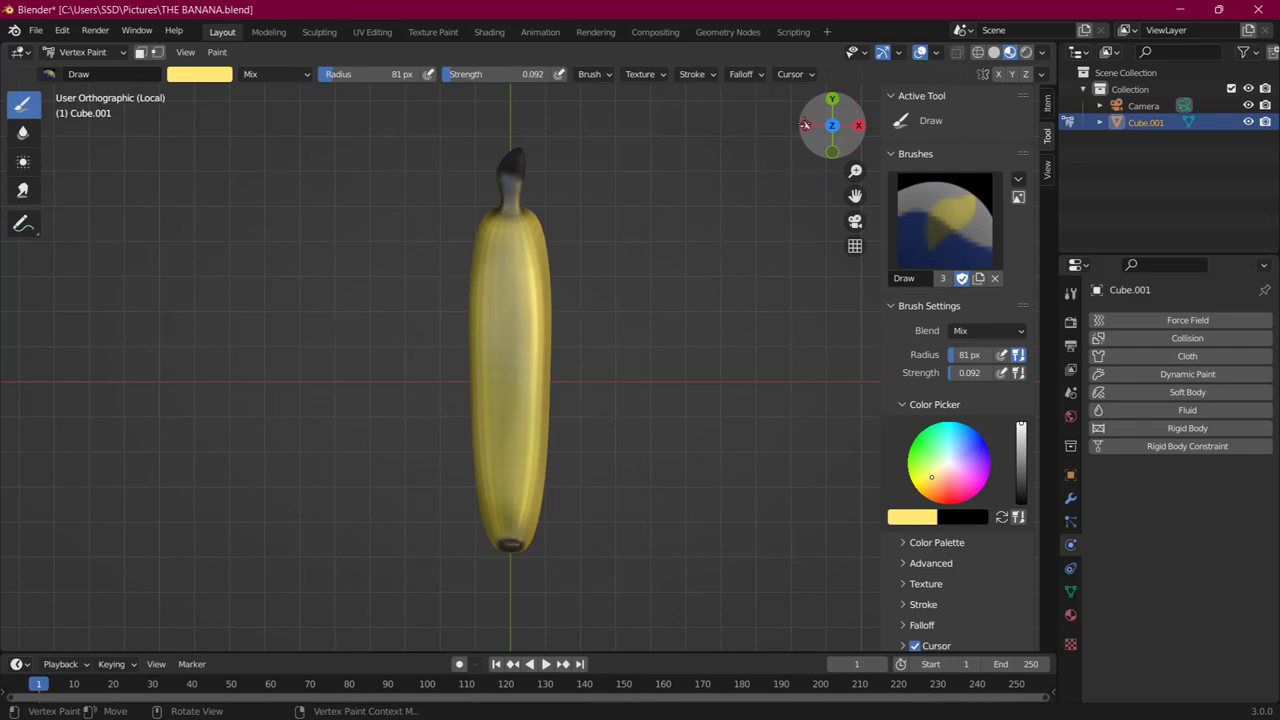
key(ctrl+KP_7)
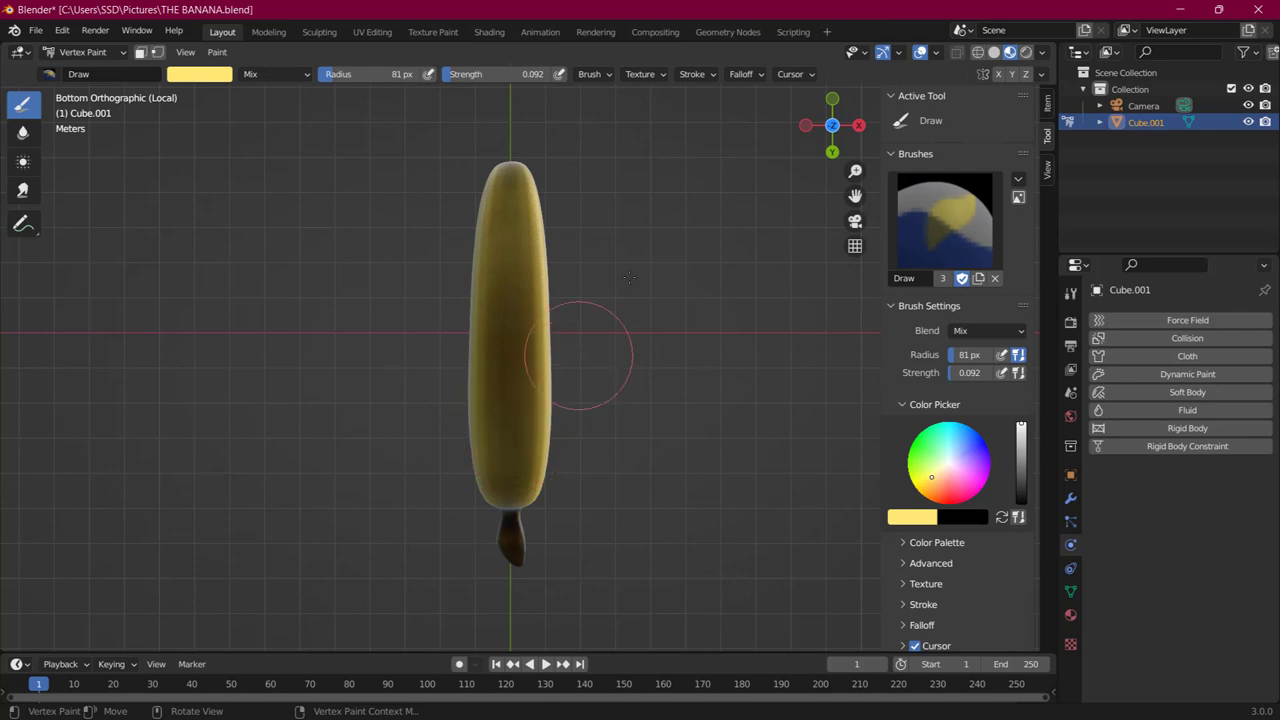
drag(831, 127, 983, 83)
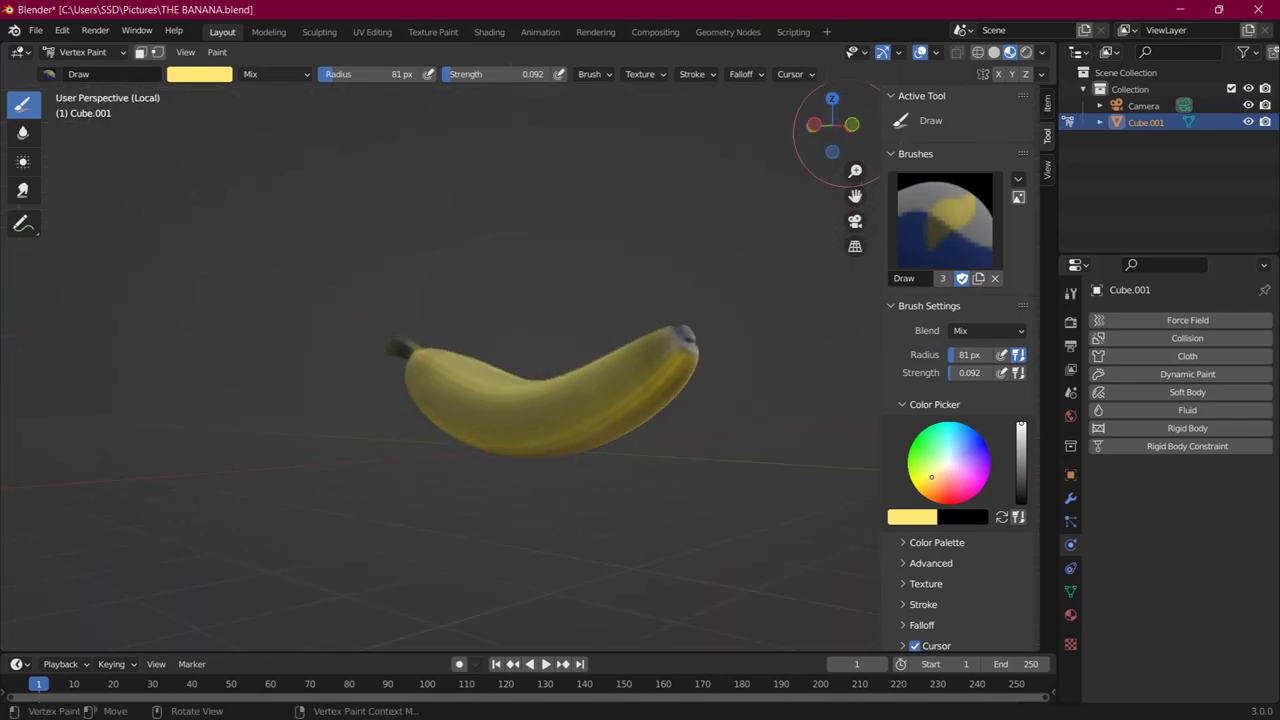
Switch the viewport to Rendered shading and orbit so the banana lies diagonally
click(1025, 52)
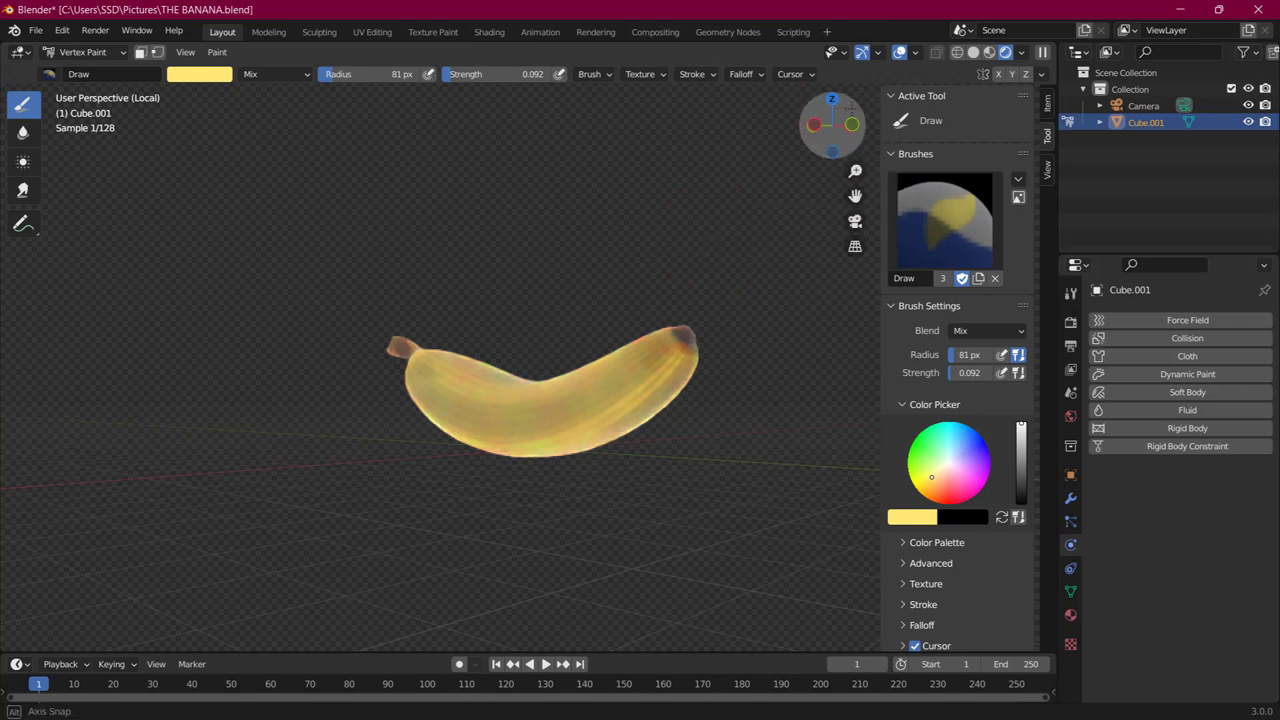
drag(846, 108, 848, 110)
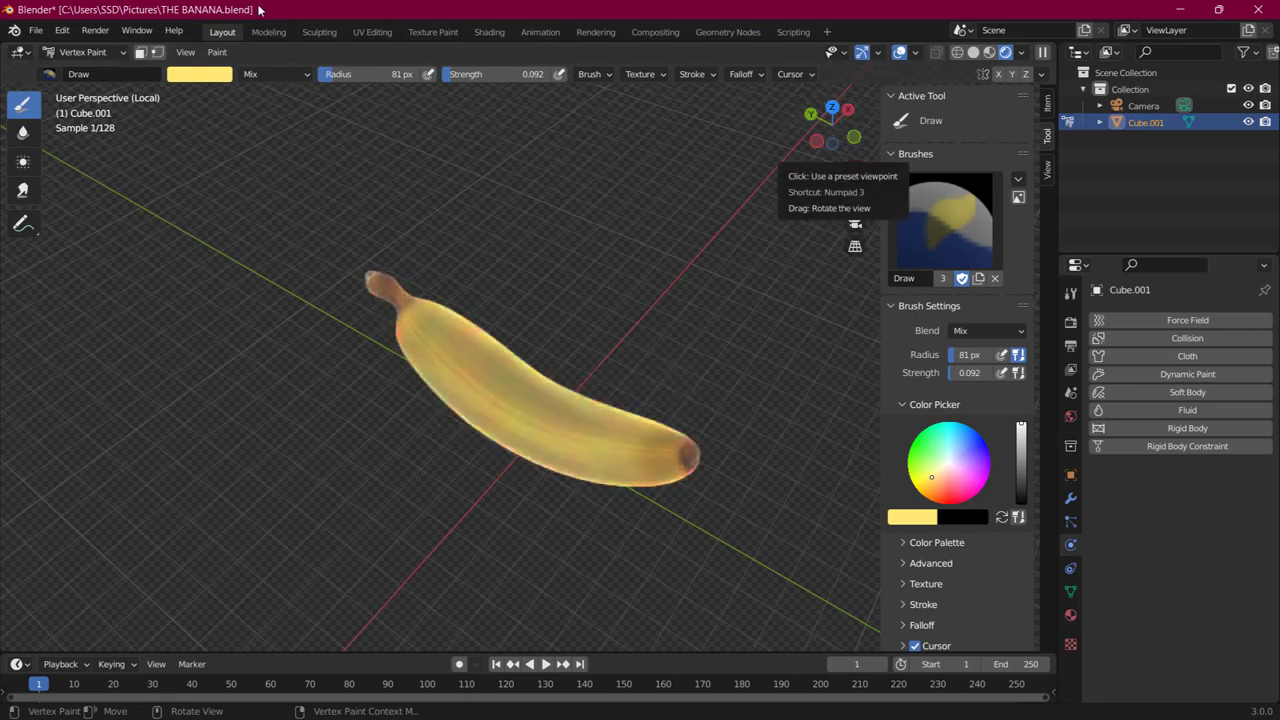
Reopen THE BANANA.blend from the recent files, discarding the unsaved paint changes
click(35, 30)
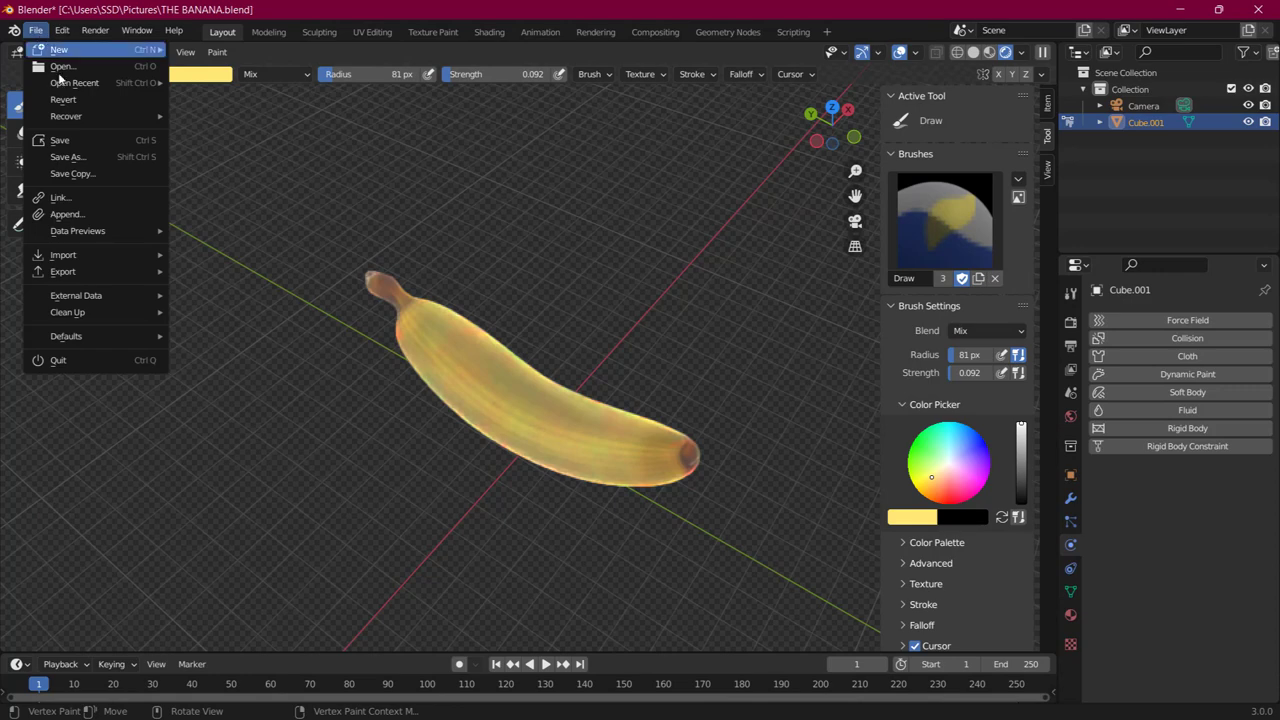
mouse_move(62, 83)
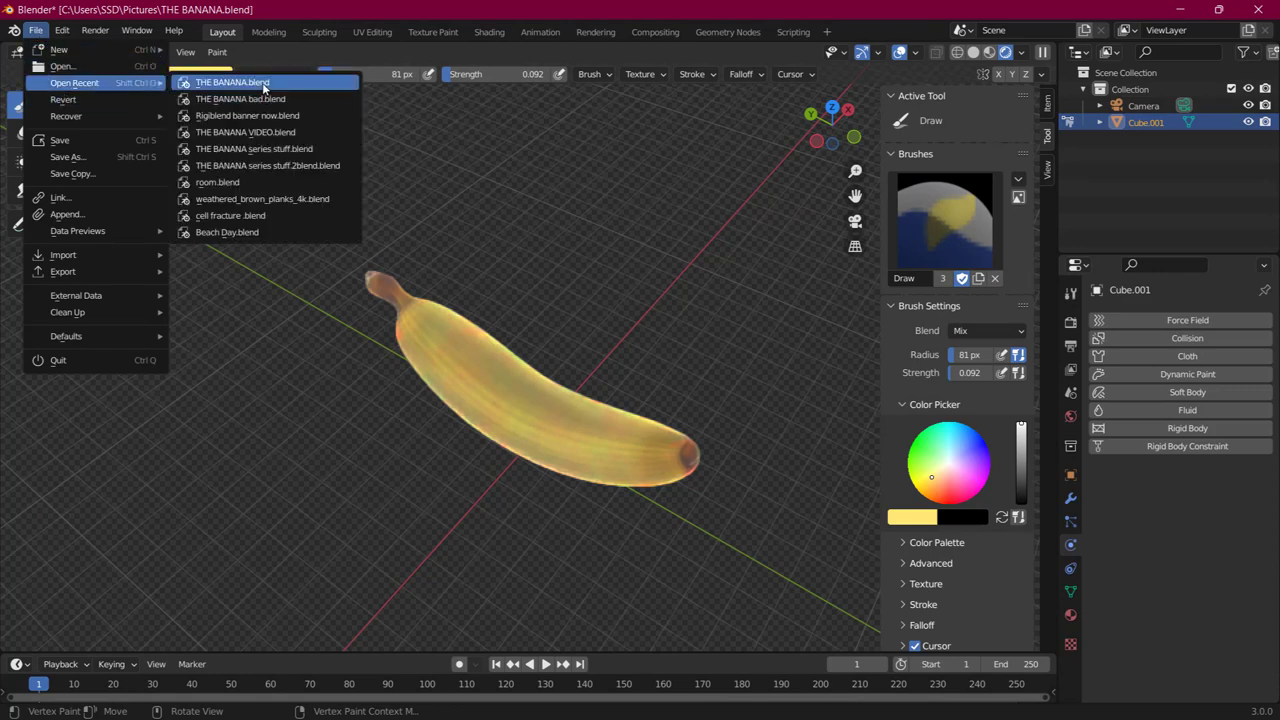
click(263, 85)
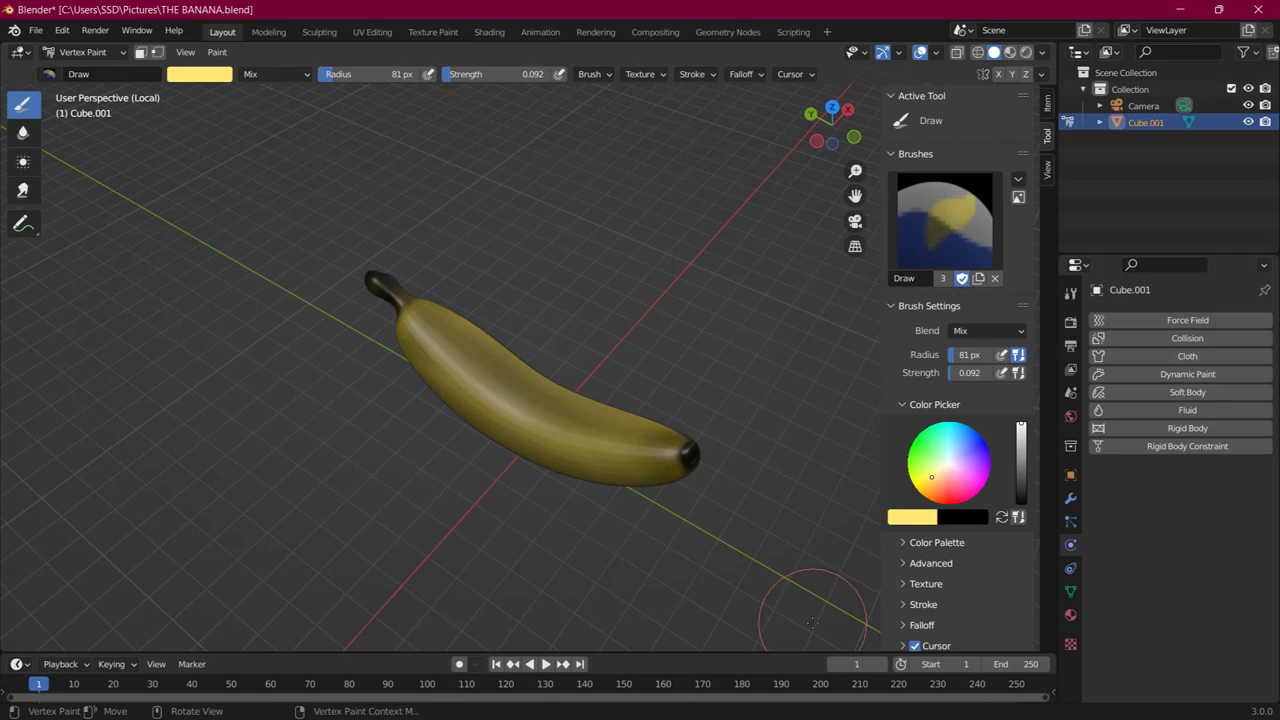
In the banana's material settings, connect an Image Texture to the Base Color
click(1072, 614)
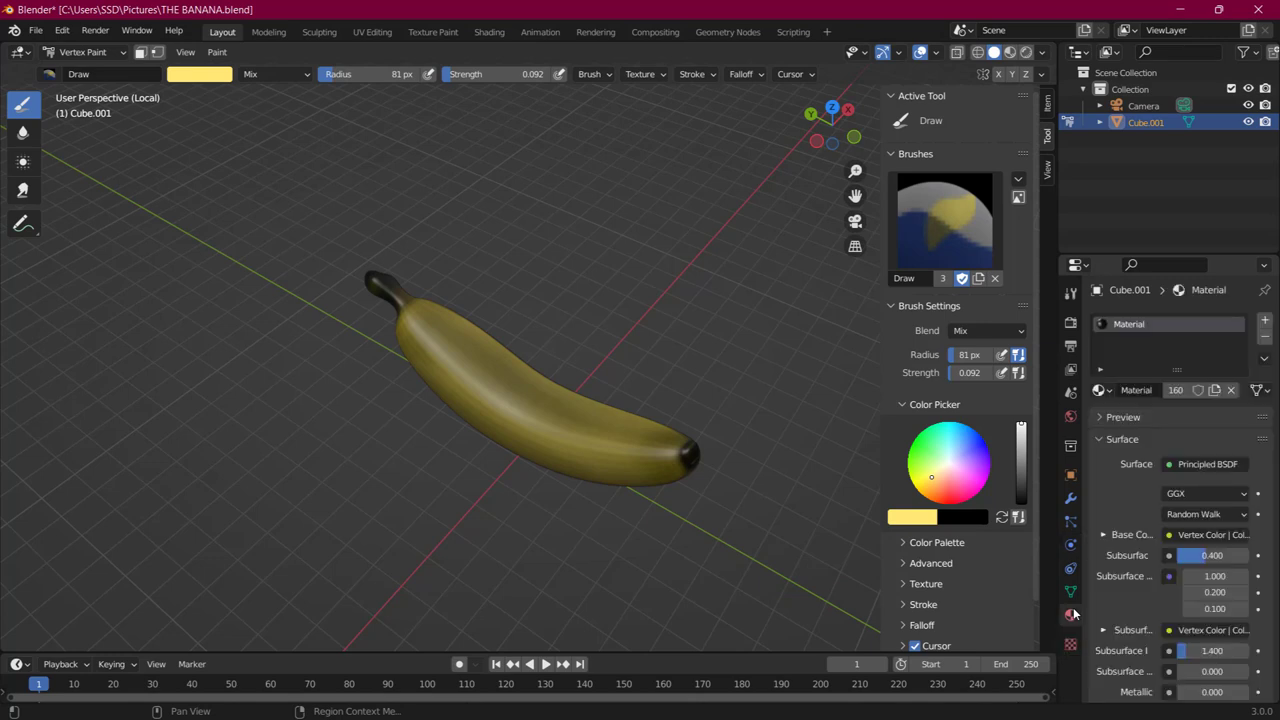
click(1205, 538)
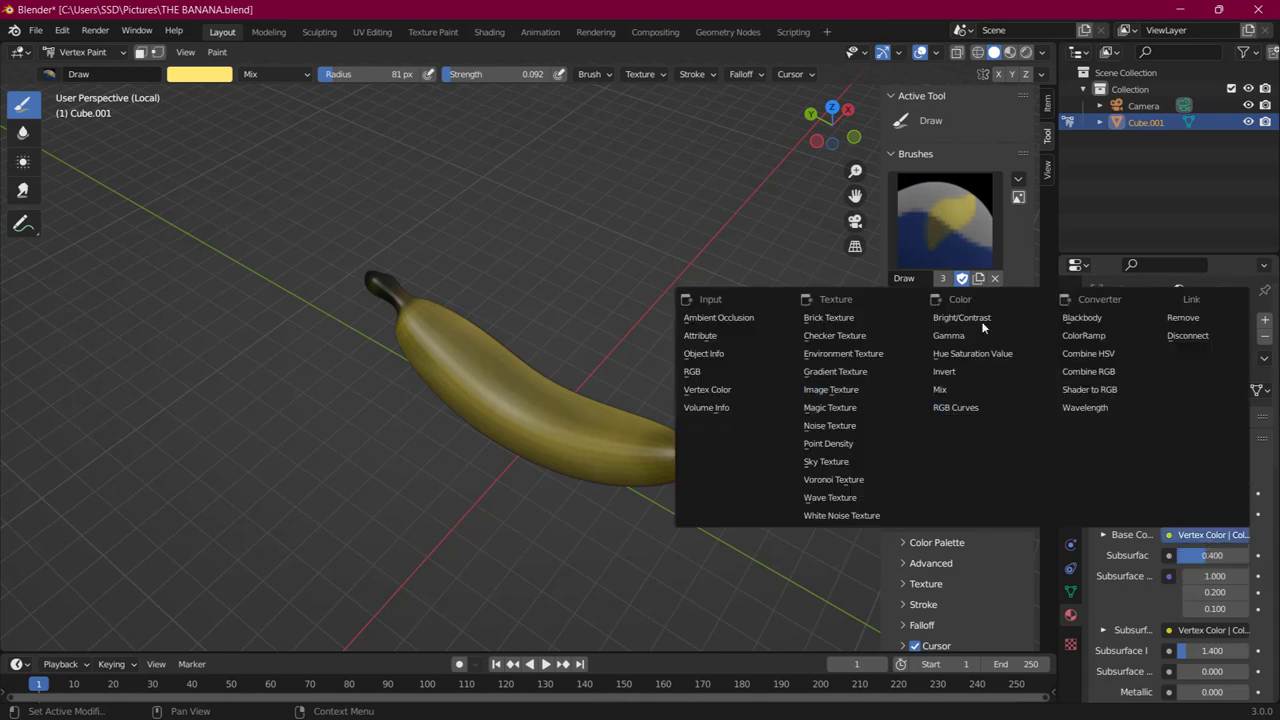
click(816, 394)
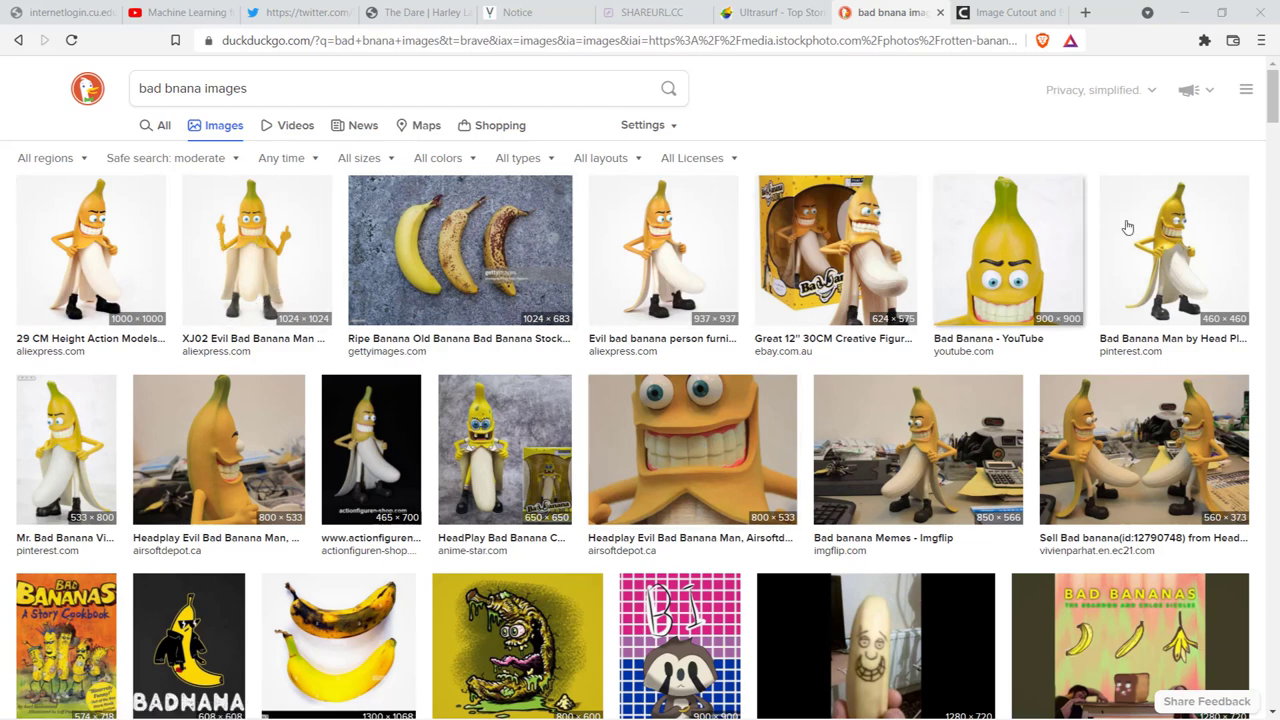
Save the rotten banana photo from the image results as download.jpg, then go to the cutout.pro tab
drag(1275, 99, 1276, 118)
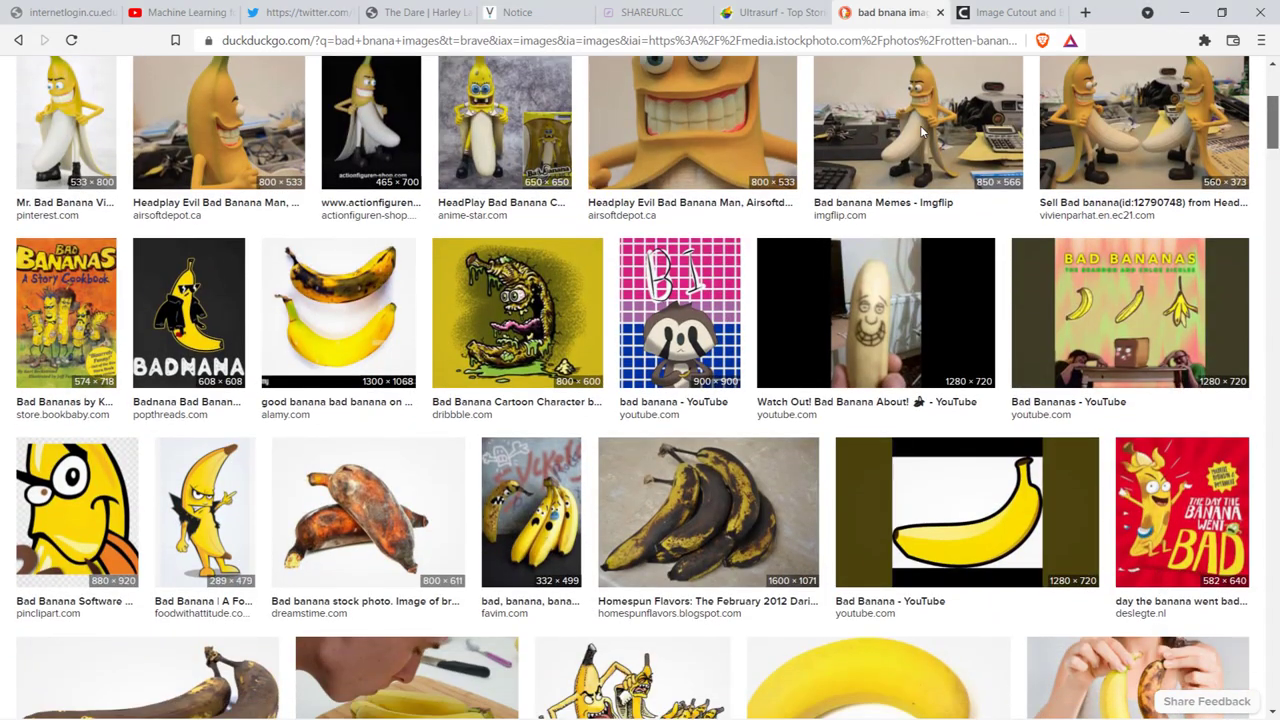
scroll(920, 125, up, 3)
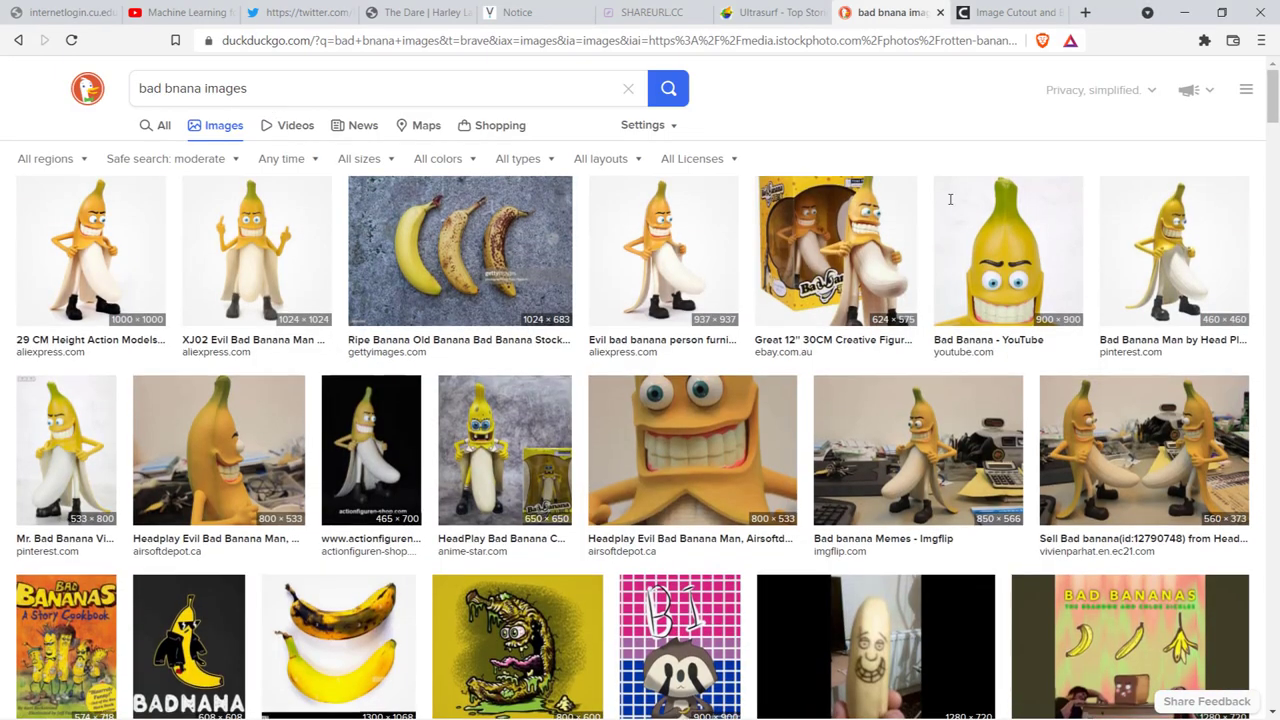
drag(1273, 113, 1252, 225)
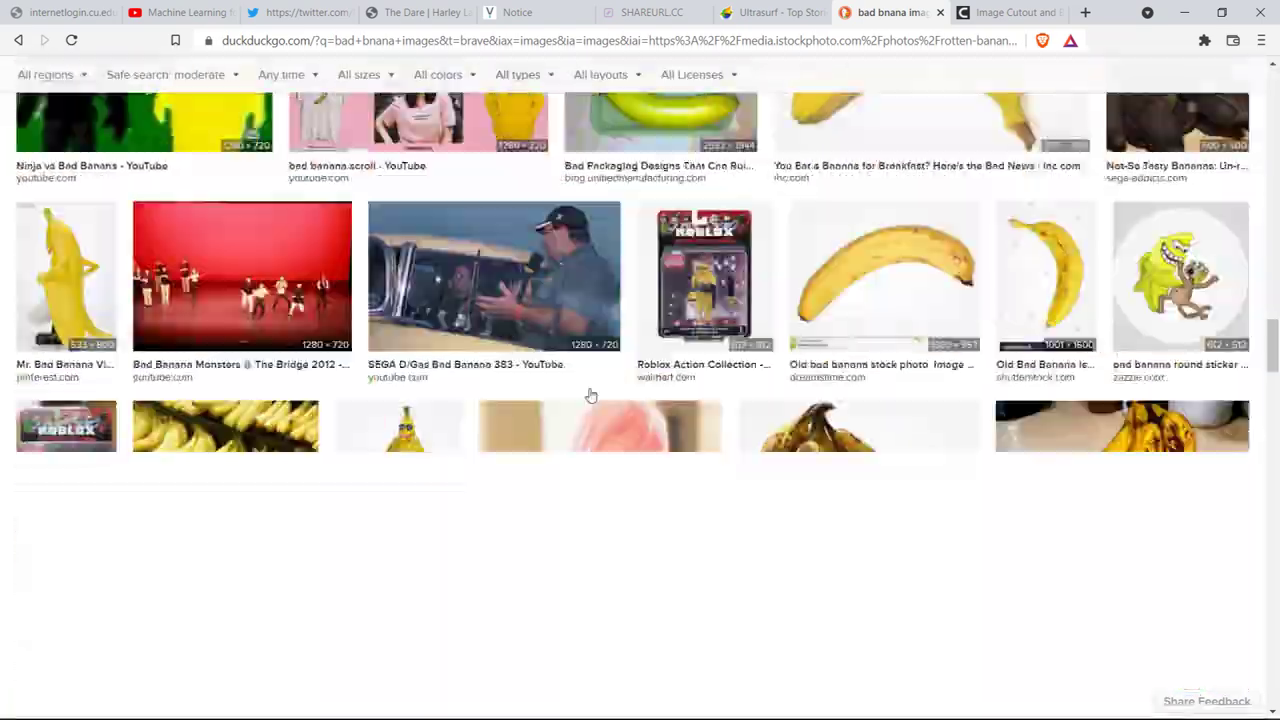
click(588, 394)
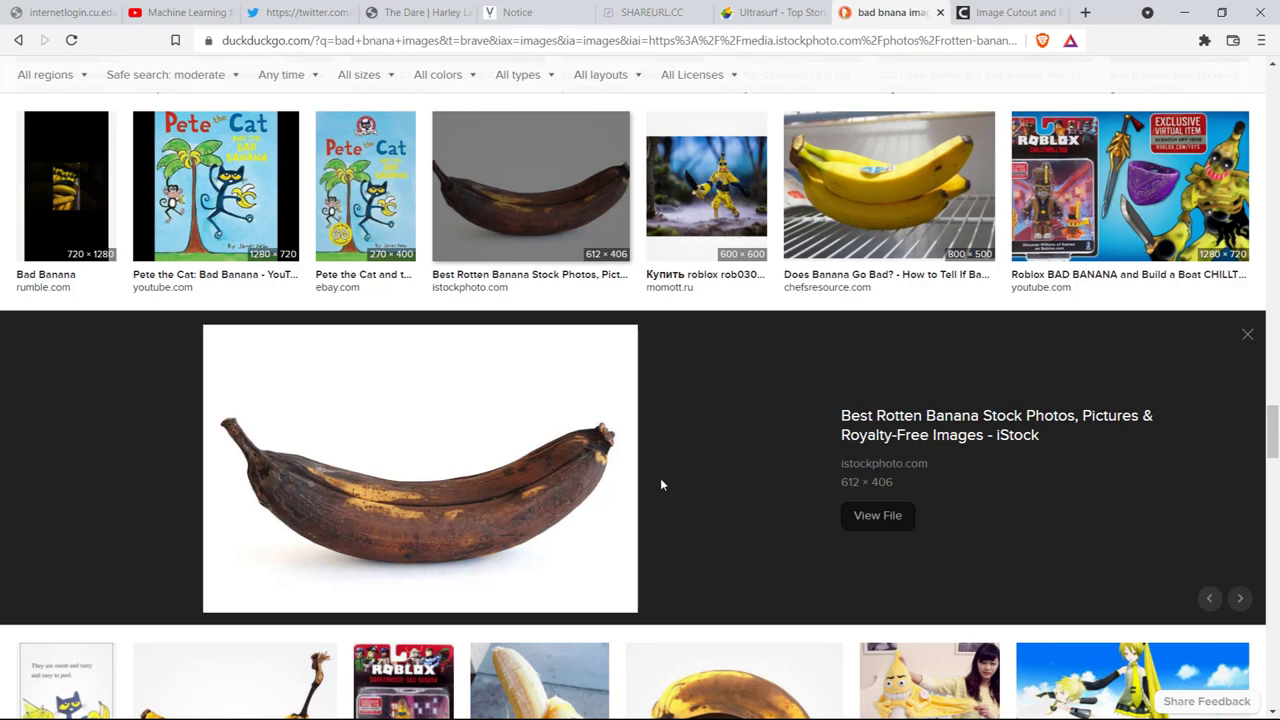
right_click(491, 449)
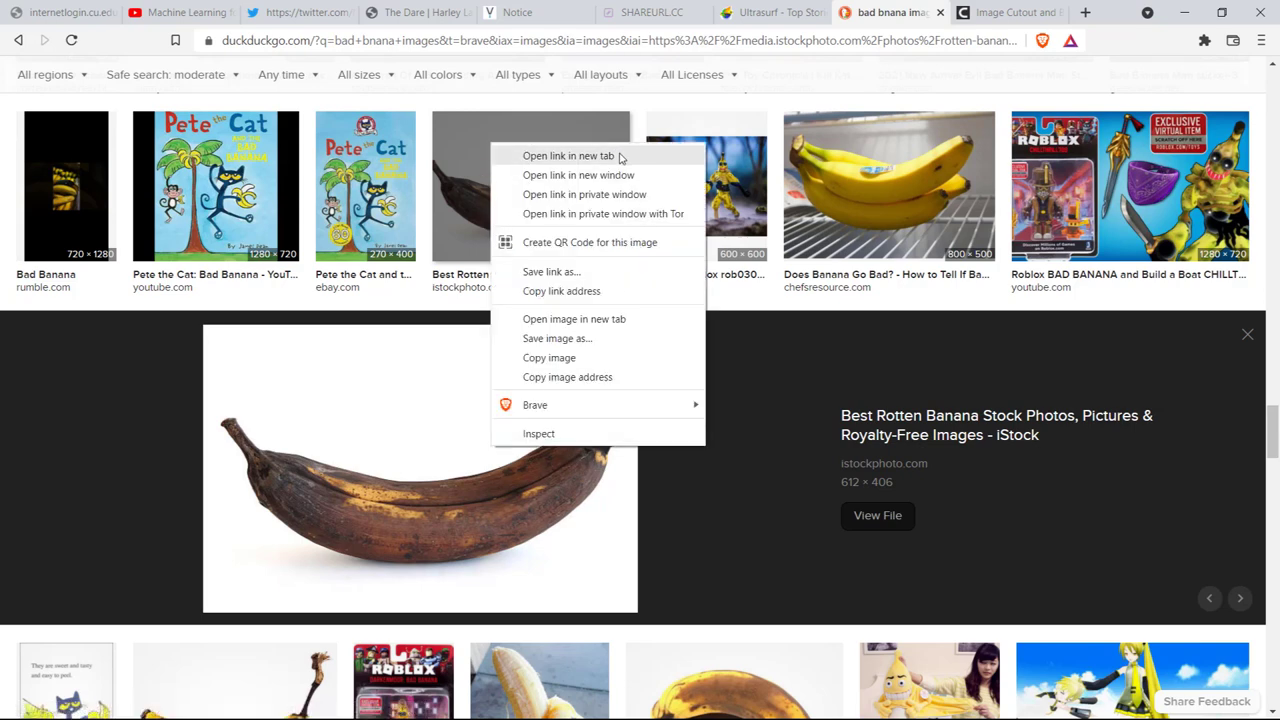
click(577, 351)
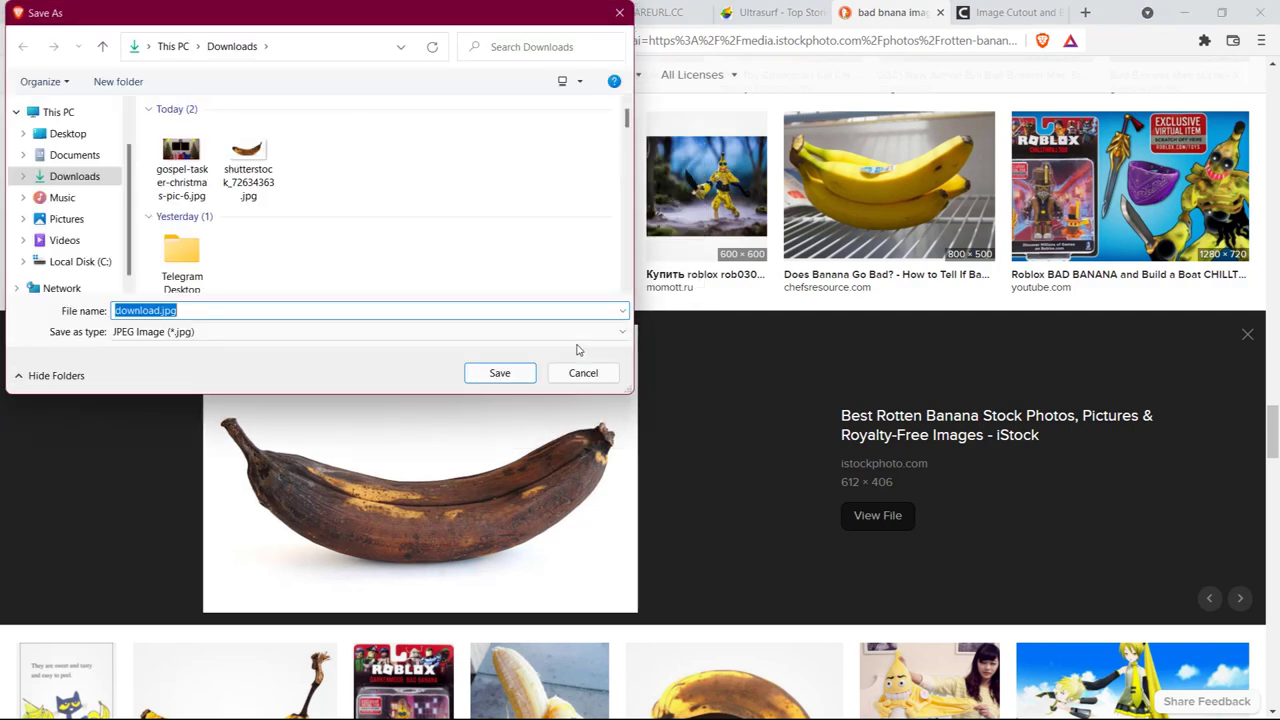
key(Return)
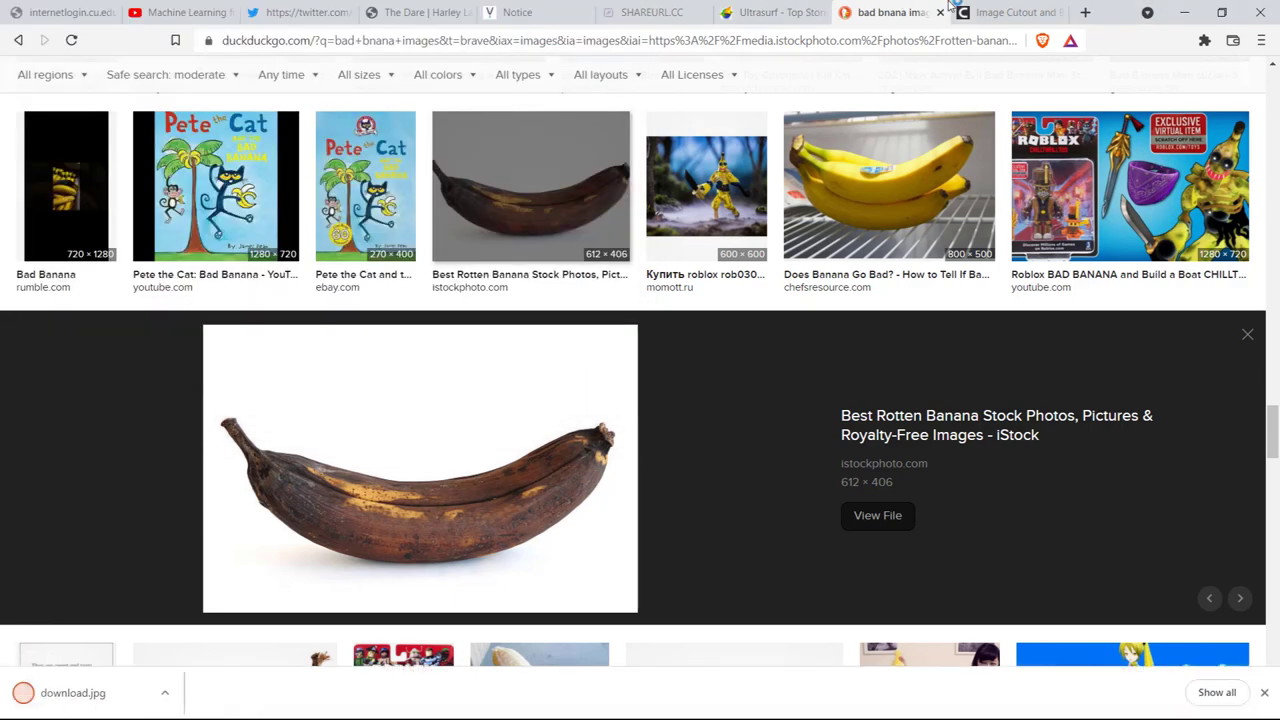
click(1010, 12)
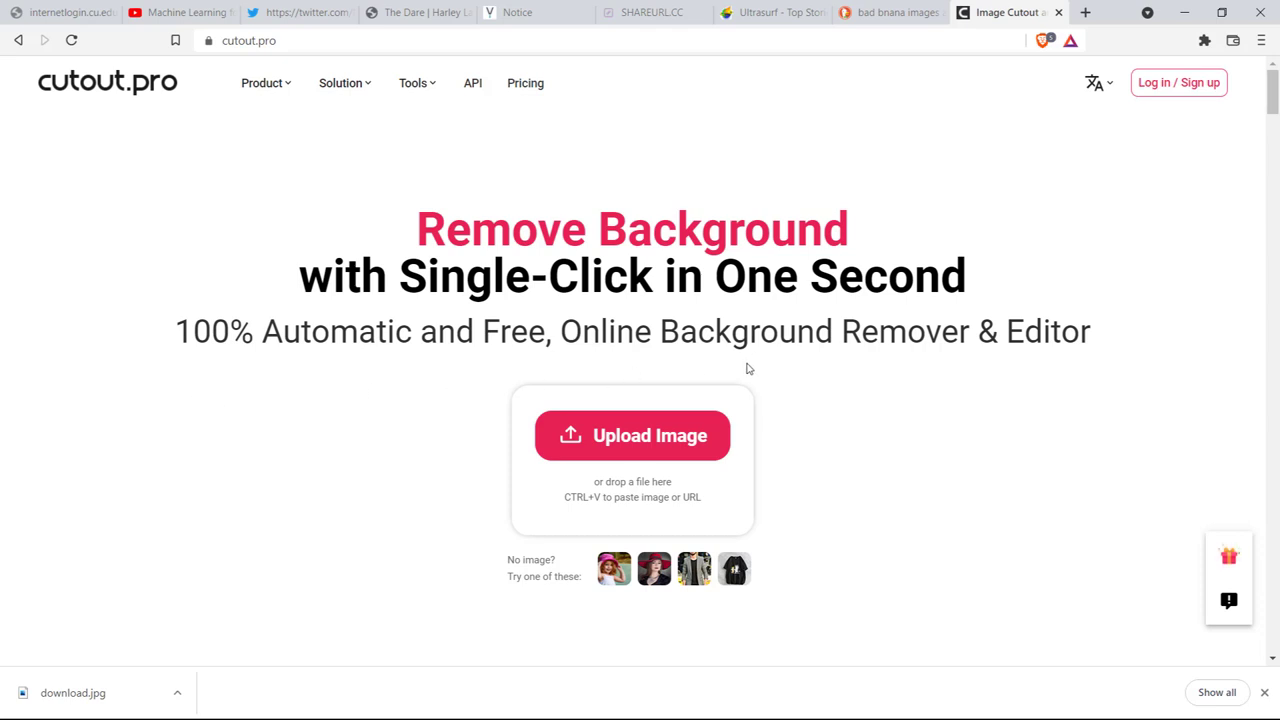
Upload download.jpg from the Downloads folder to cutout.pro's background remover
click(641, 447)
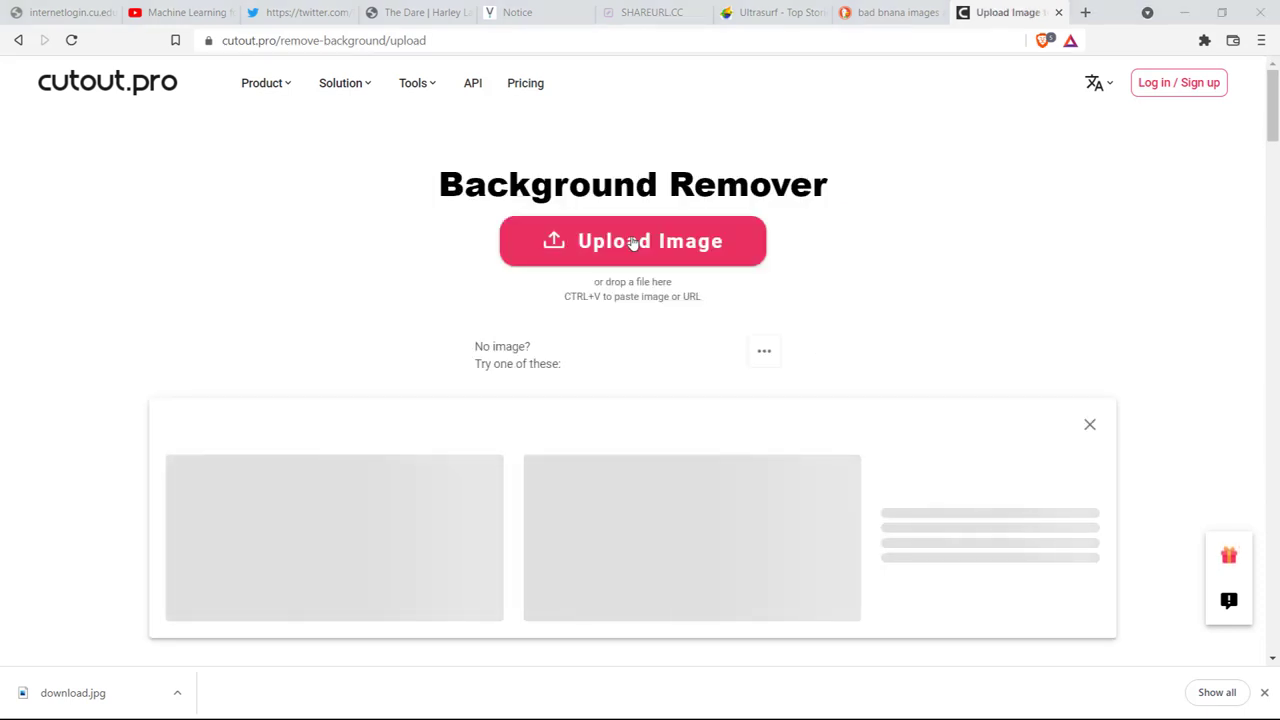
click(633, 243)
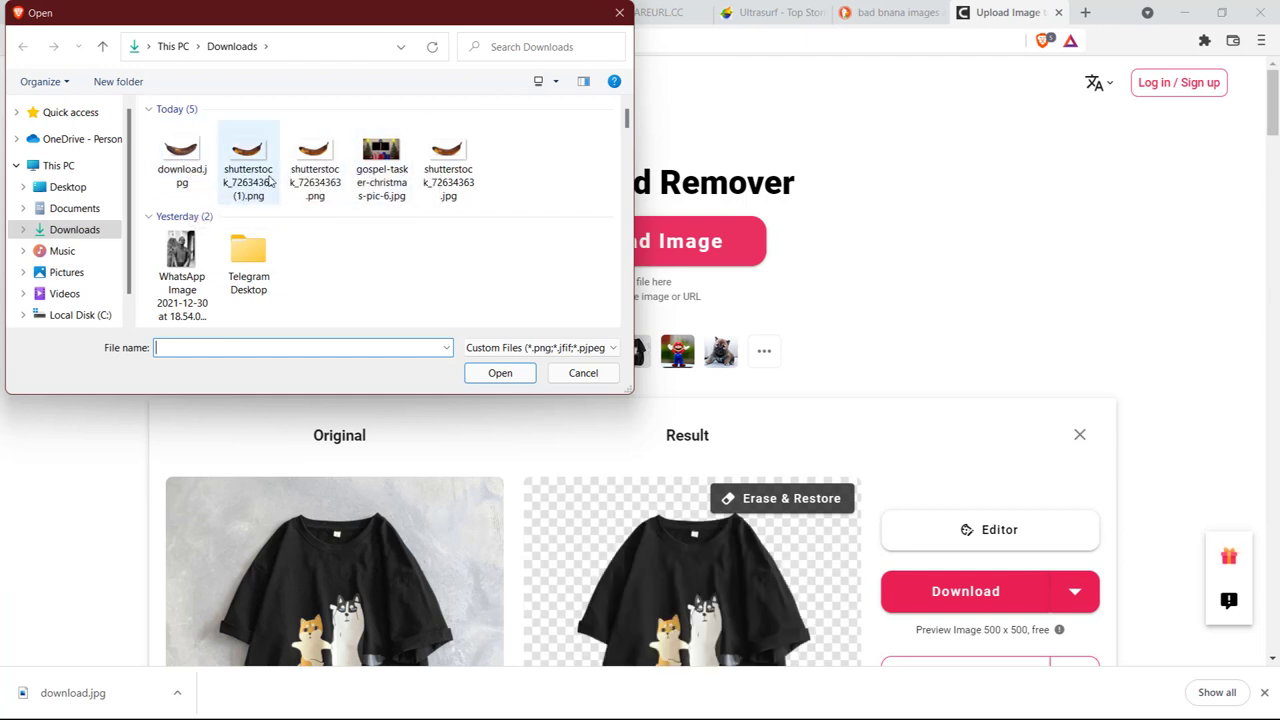
scroll(189, 174, down, 1)
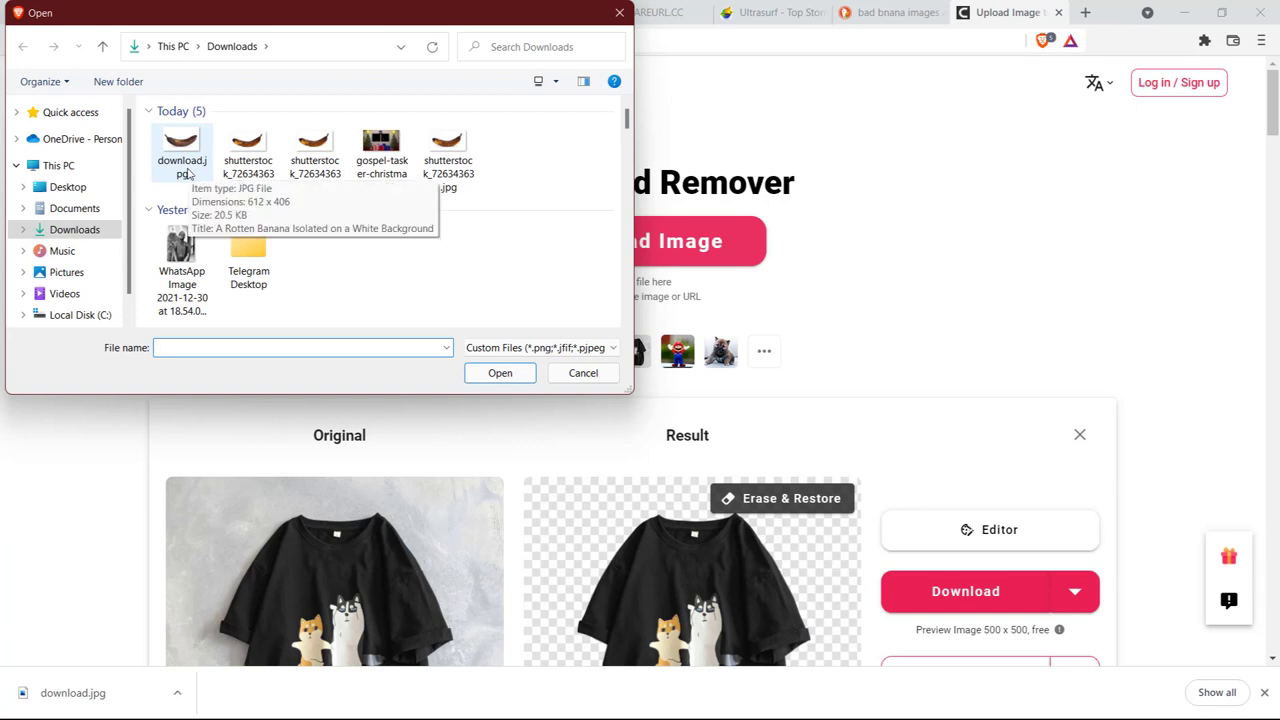
double_click(188, 172)
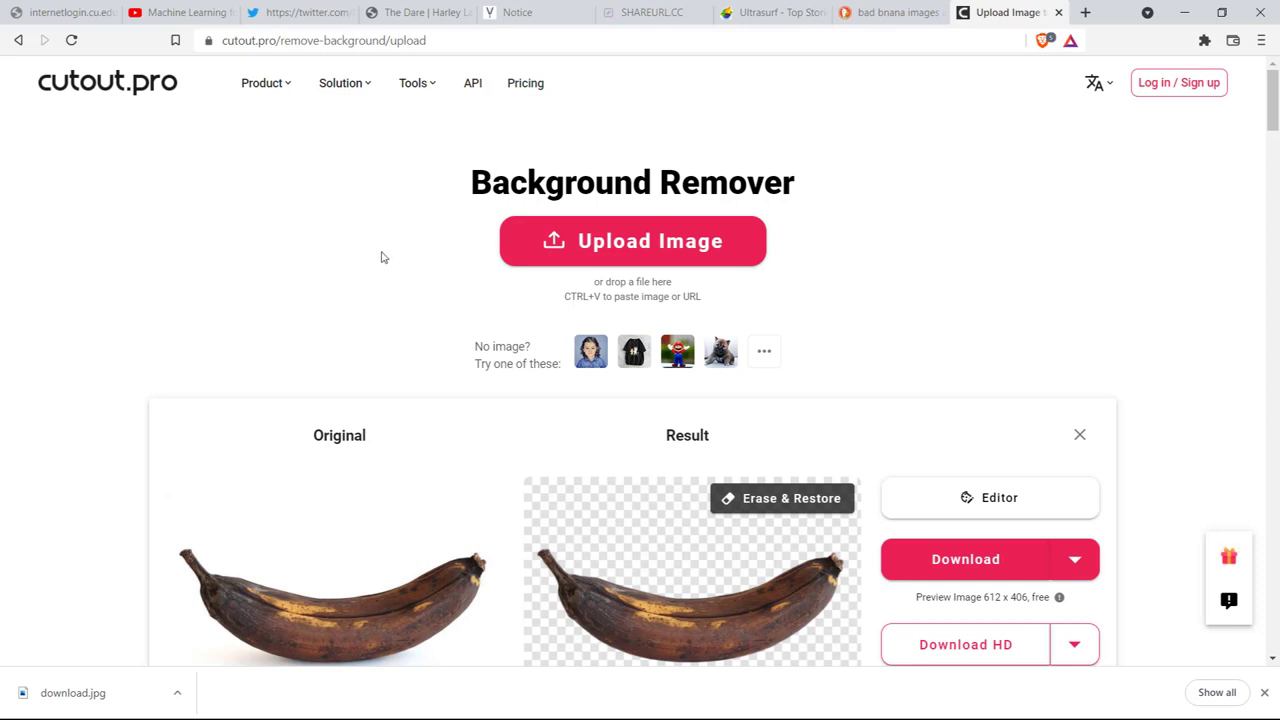
Download the background-free rotten banana from cutout.pro as download.png
mouse_move(1275, 98)
mouse_down()
mouse_move(1276, 137)
mouse_move(1274, 118)
mouse_up()
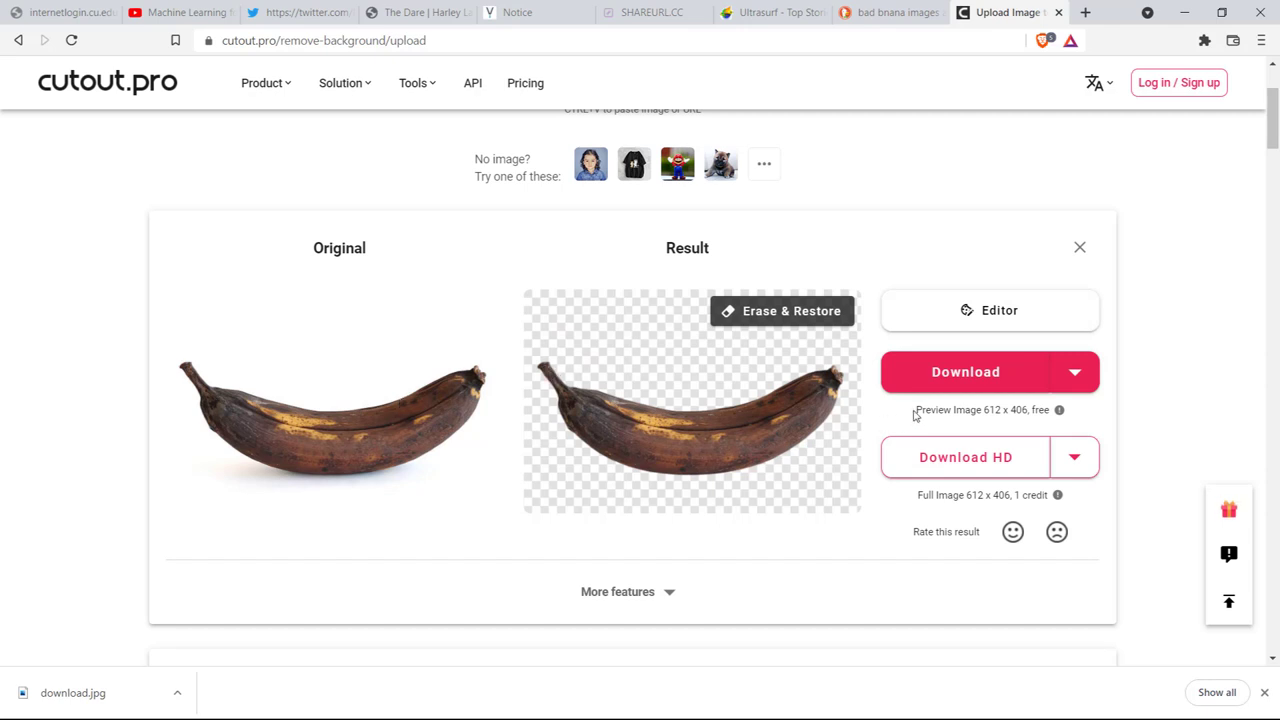
click(1028, 392)
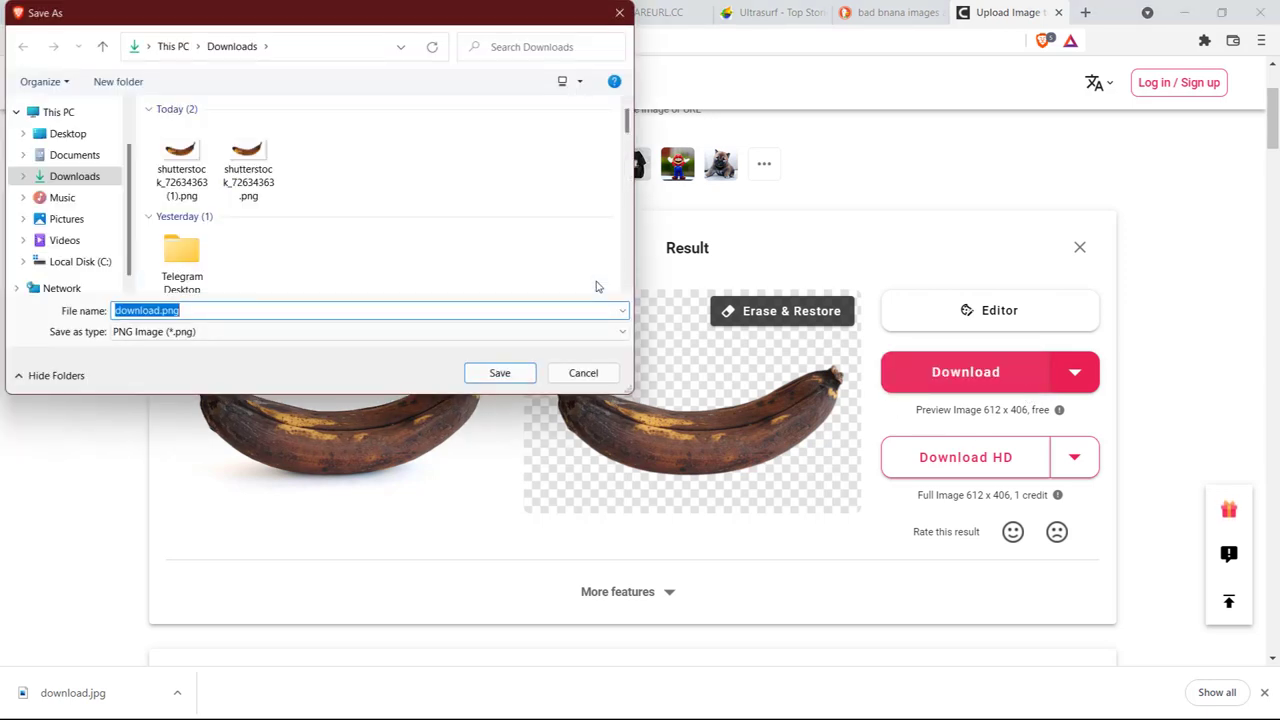
key(Return)
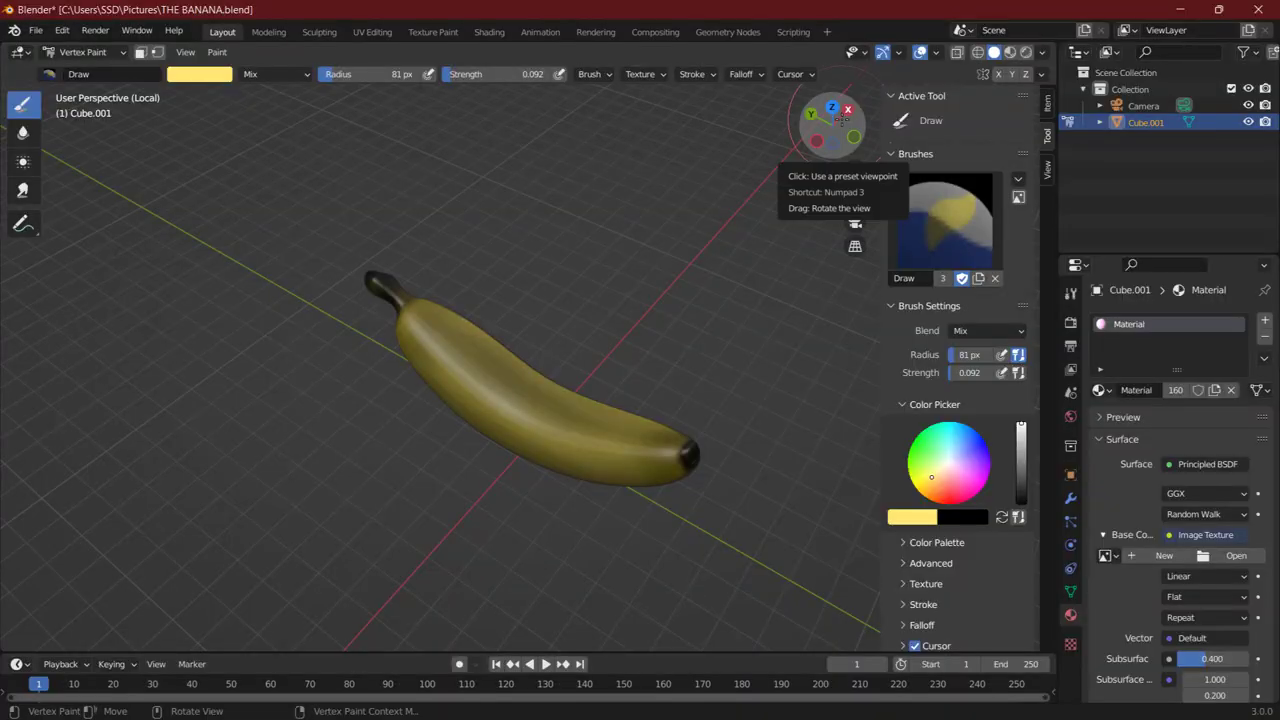
Return the viewport to Solid shading and switch the banana back to Object Mode
click(1010, 54)
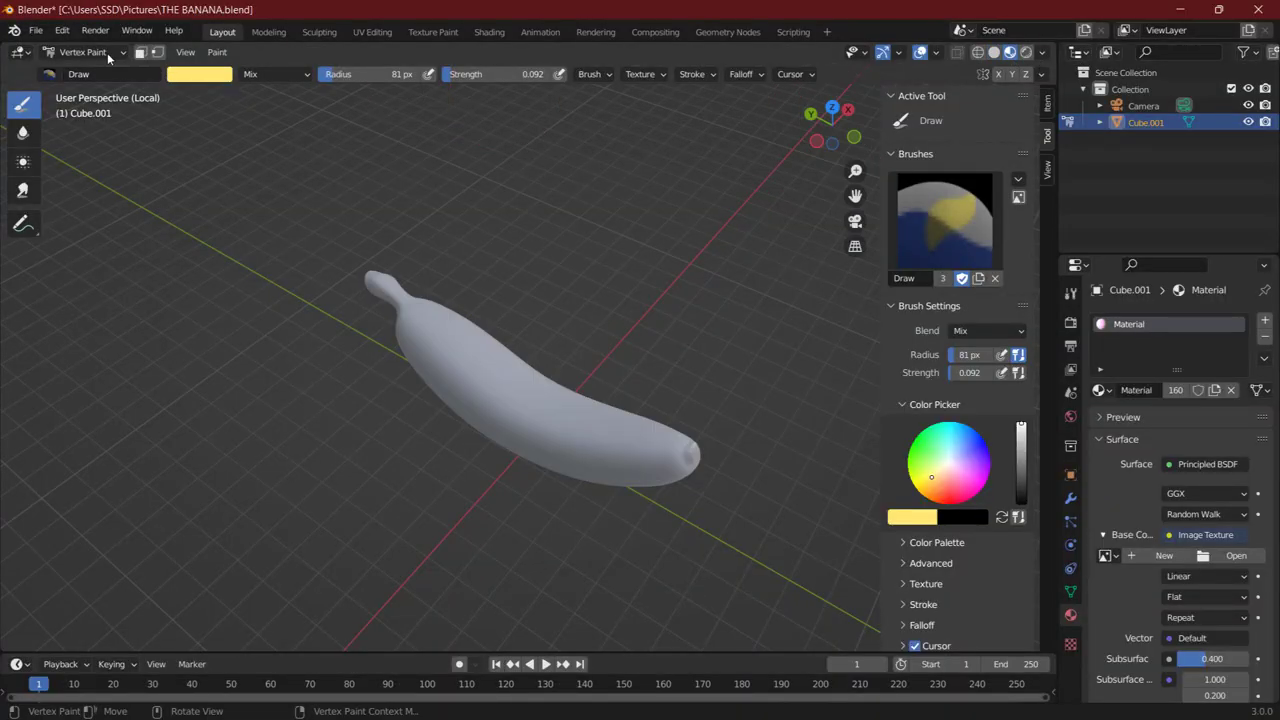
click(76, 53)
click(88, 70)
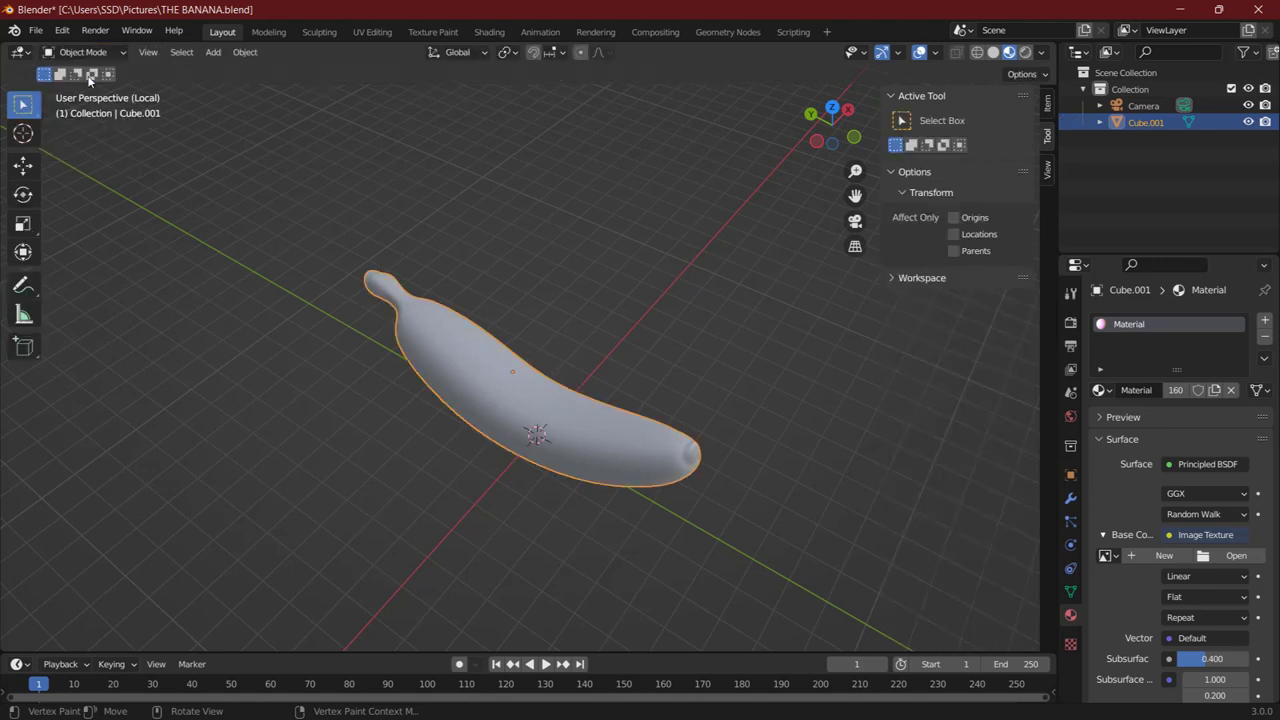
Split a new area off the 3D view and make it a UV Editor
drag(4, 47, 358, 50)
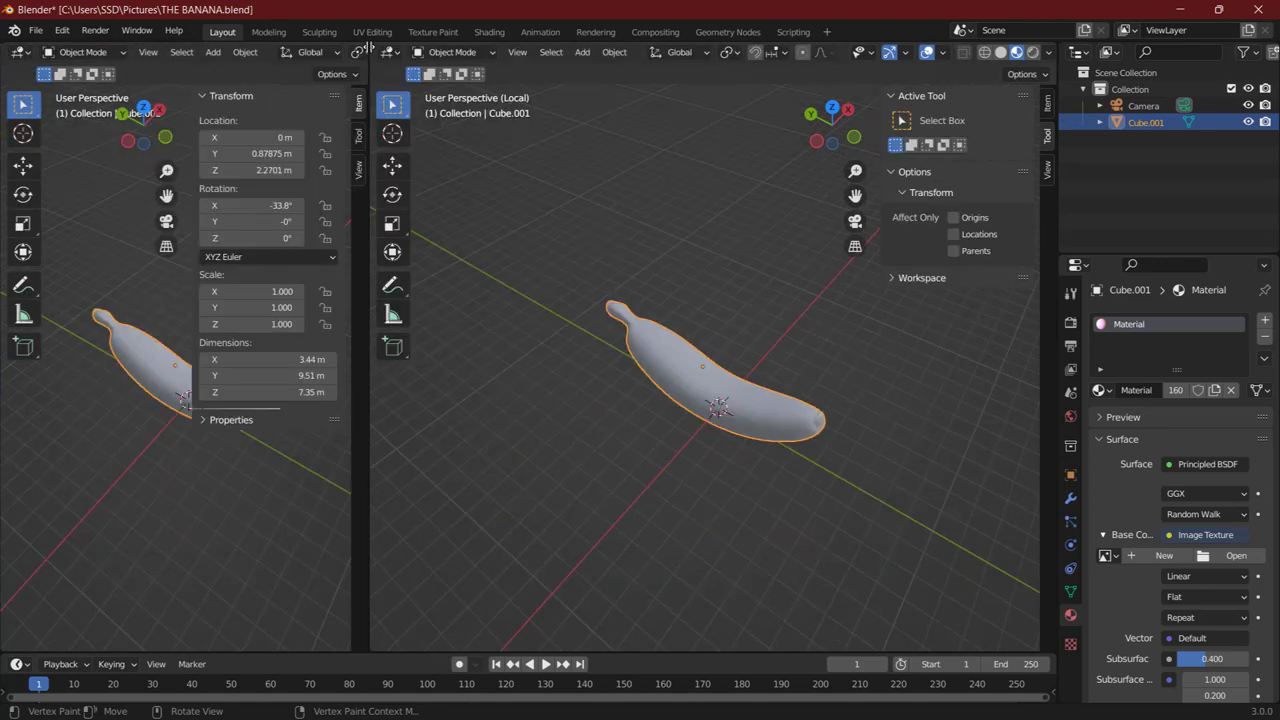
click(19, 52)
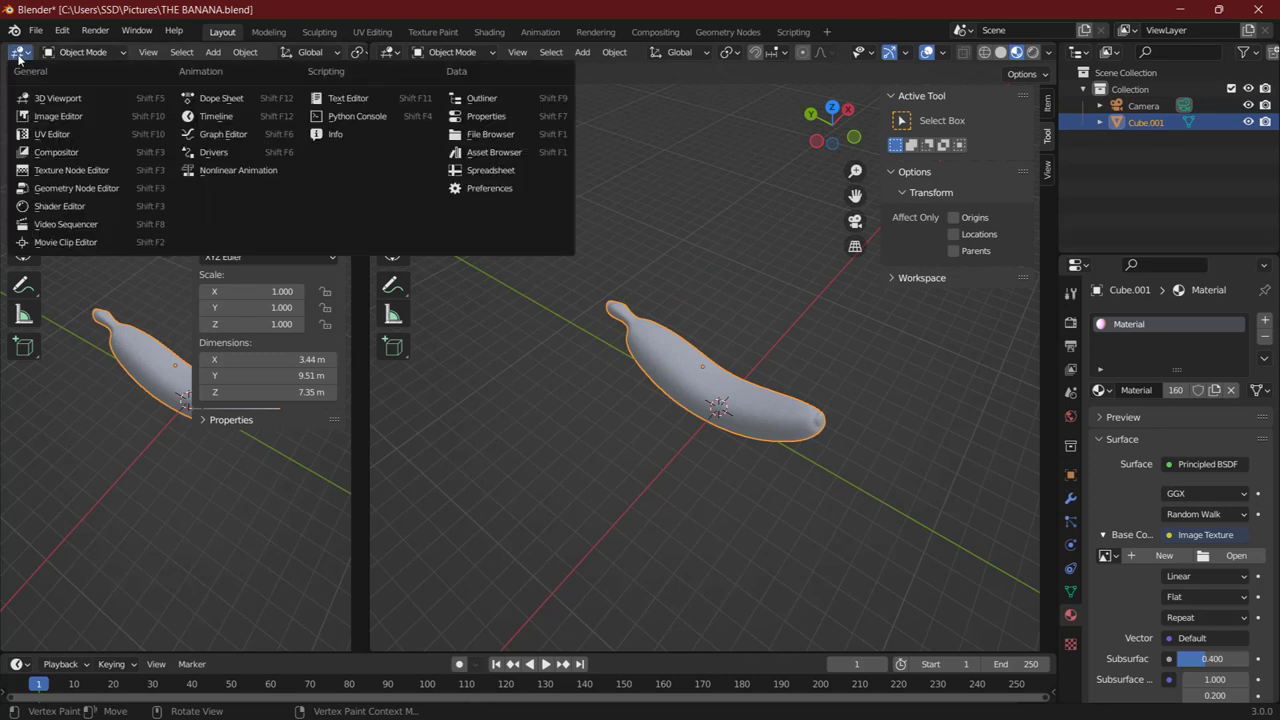
click(38, 137)
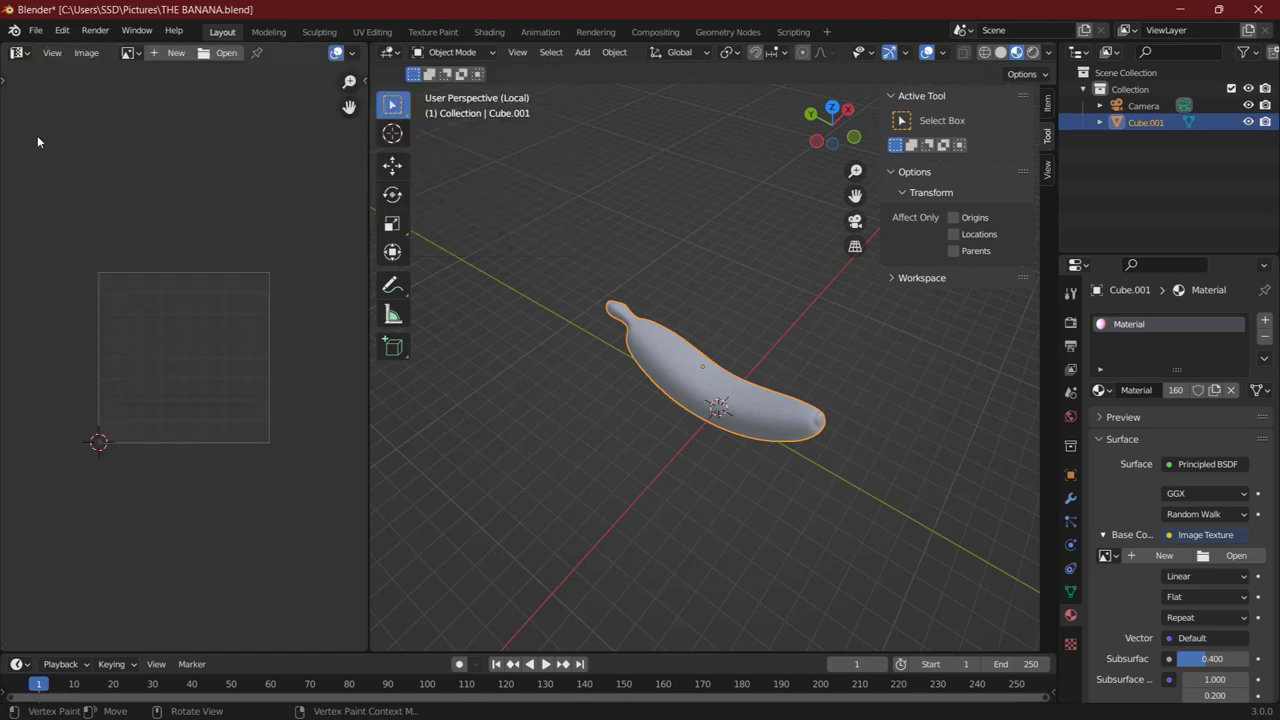
Pick download.png from the Downloads folder as the material's Base Color image
click(1207, 560)
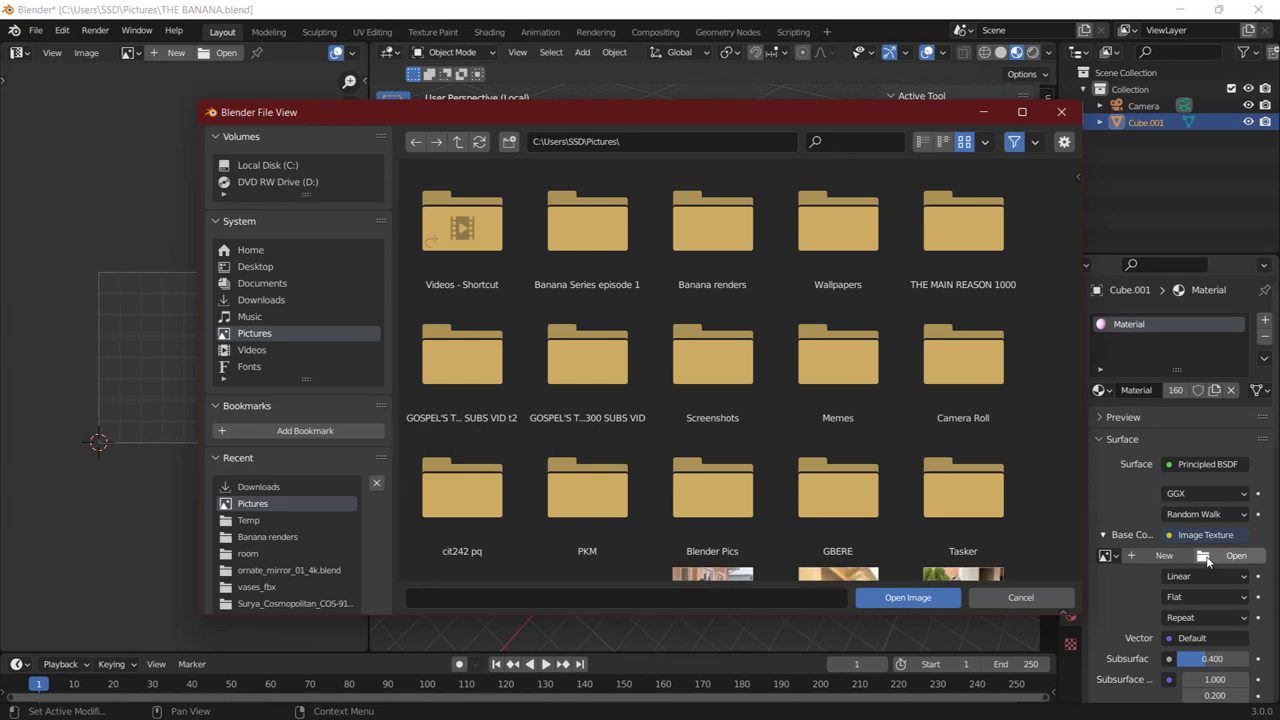
click(250, 316)
click(260, 300)
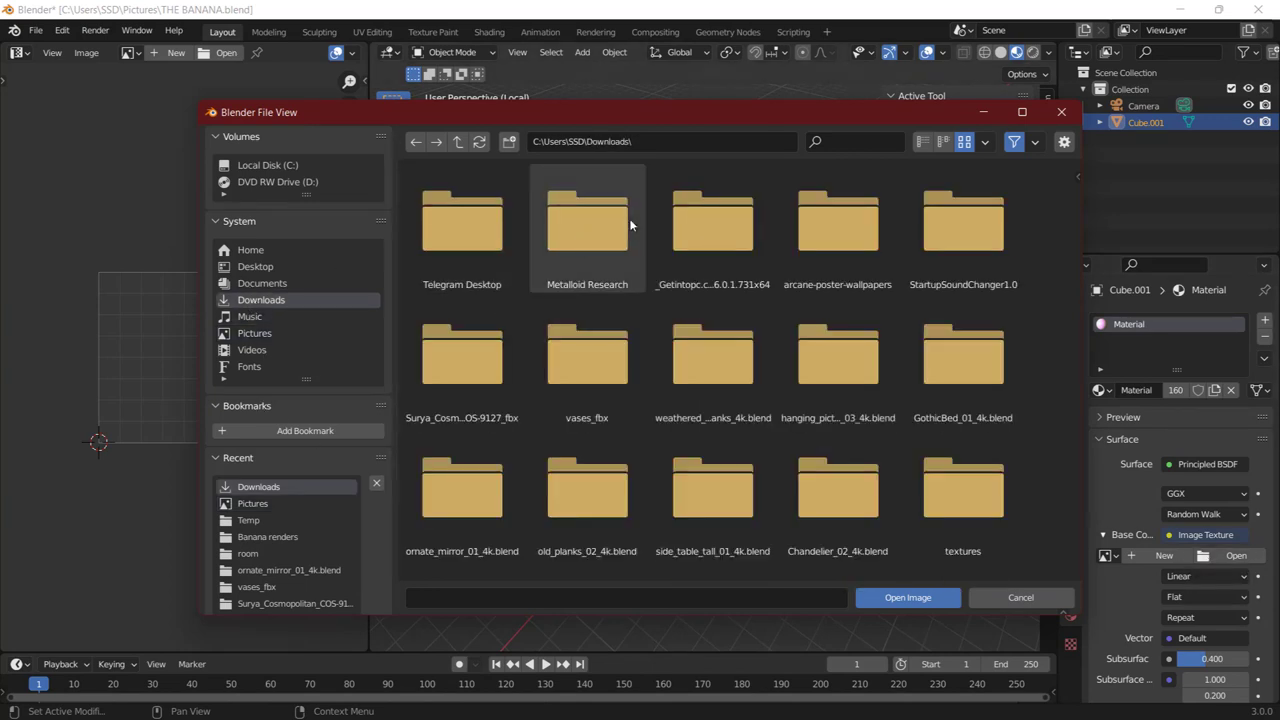
scroll(650, 204, down, 2)
scroll(764, 409, down, 15)
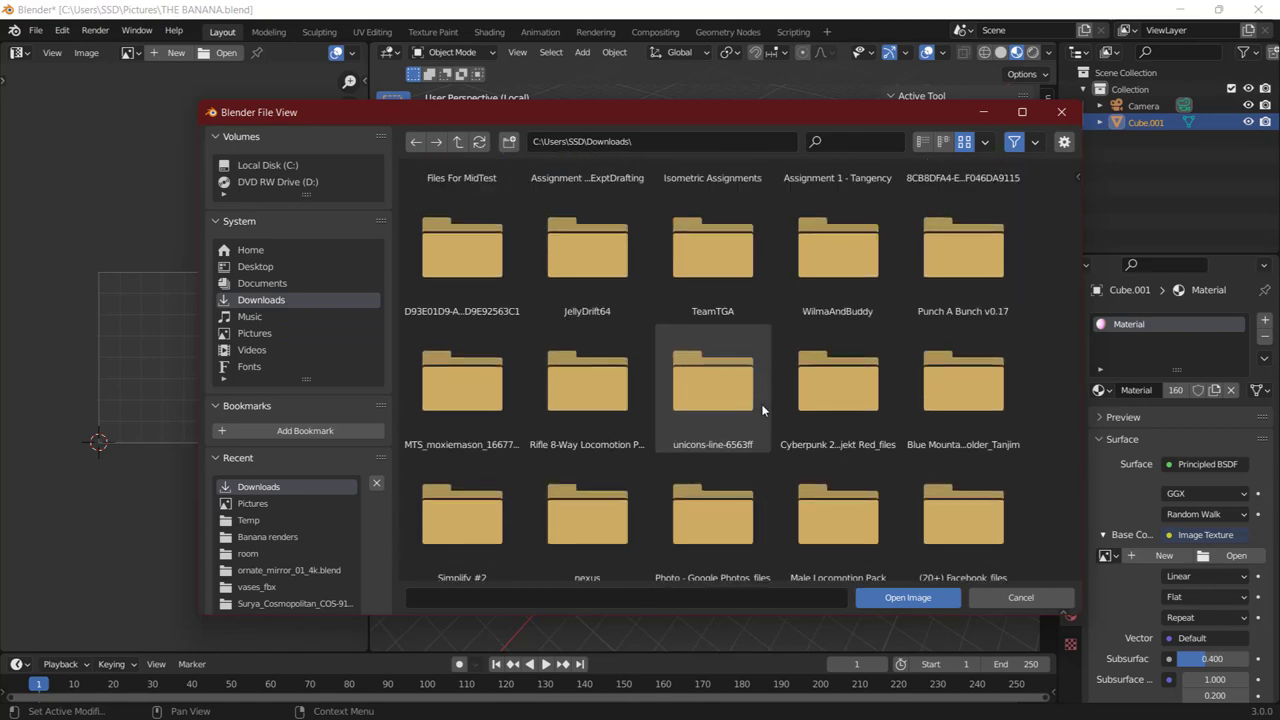
scroll(762, 409, up, 10)
scroll(762, 409, down, 6)
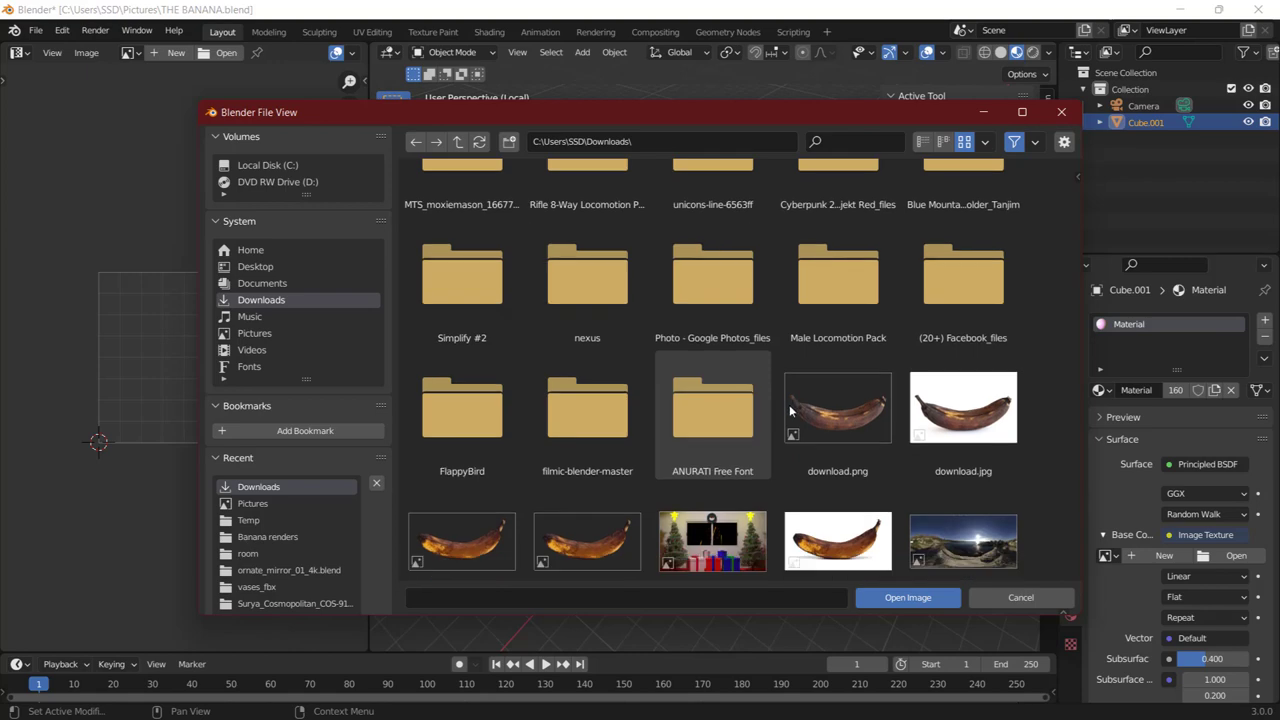
double_click(836, 400)
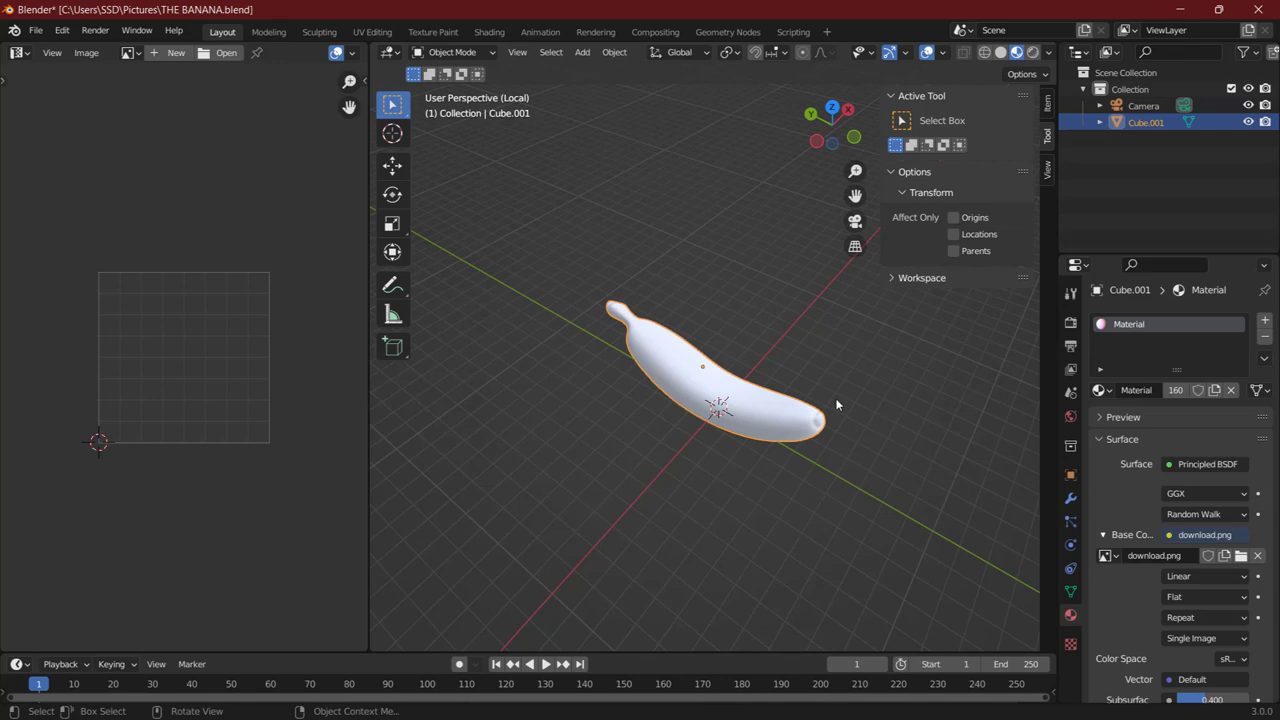
Set the material's Subsurface to 0 and display download.png in the Image Editor
scroll(810, 267, up, 5)
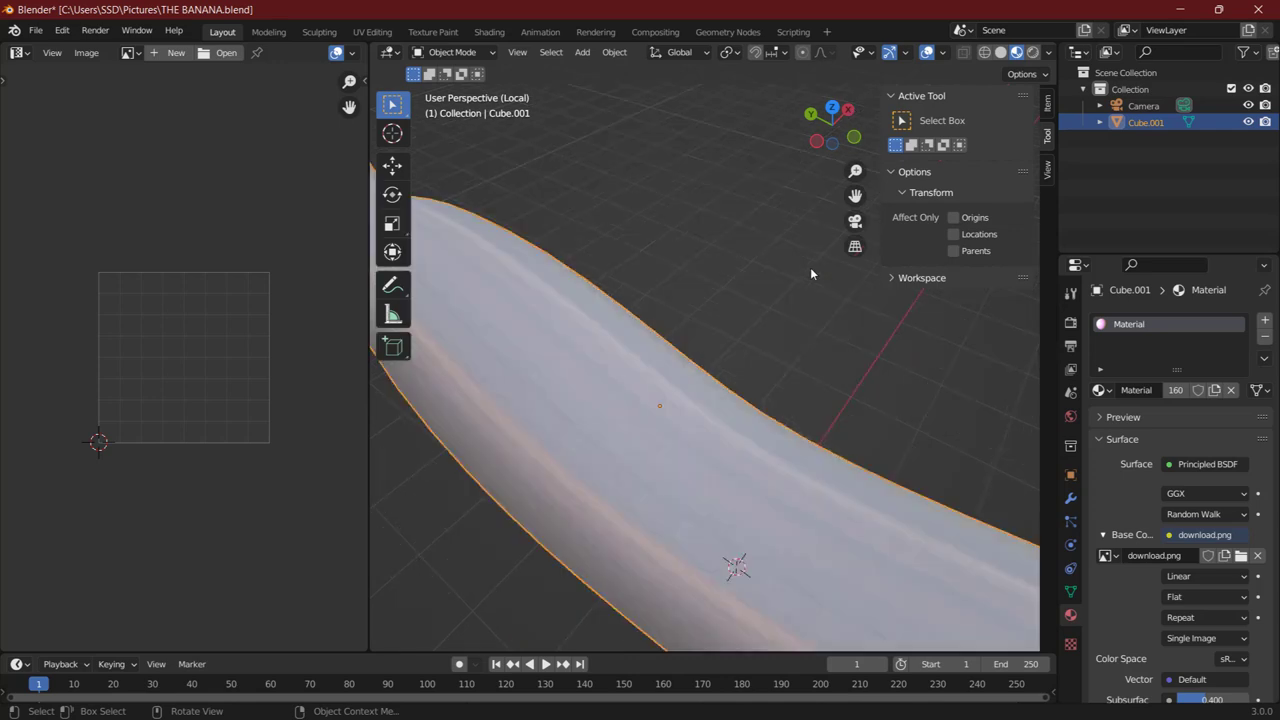
scroll(810, 267, up, 3)
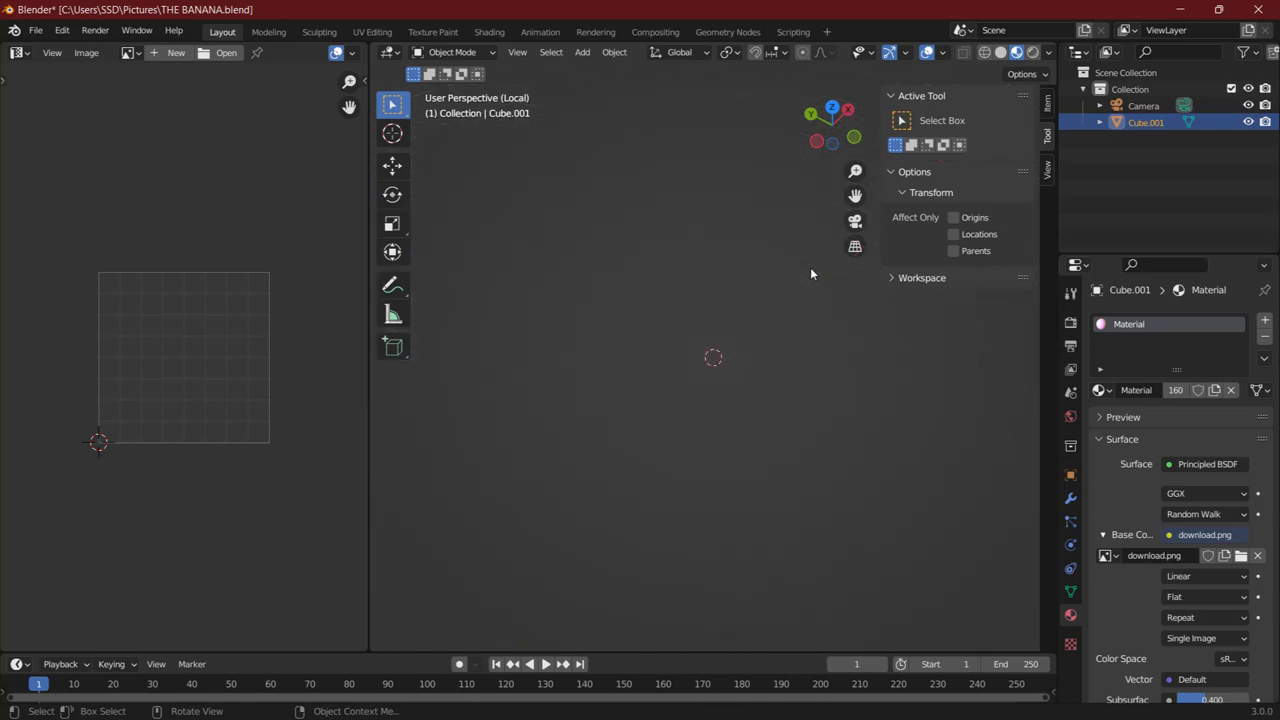
scroll(810, 267, down, 8)
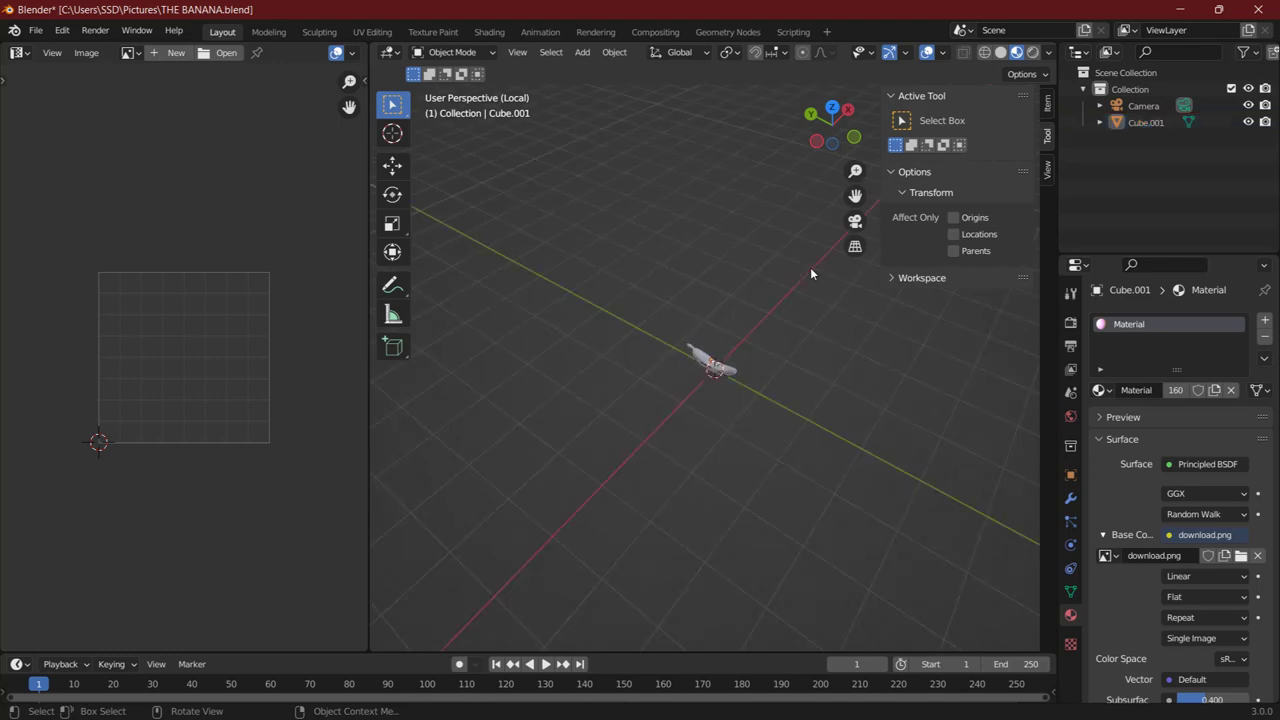
scroll(810, 267, up, 3)
scroll(810, 267, up, 2)
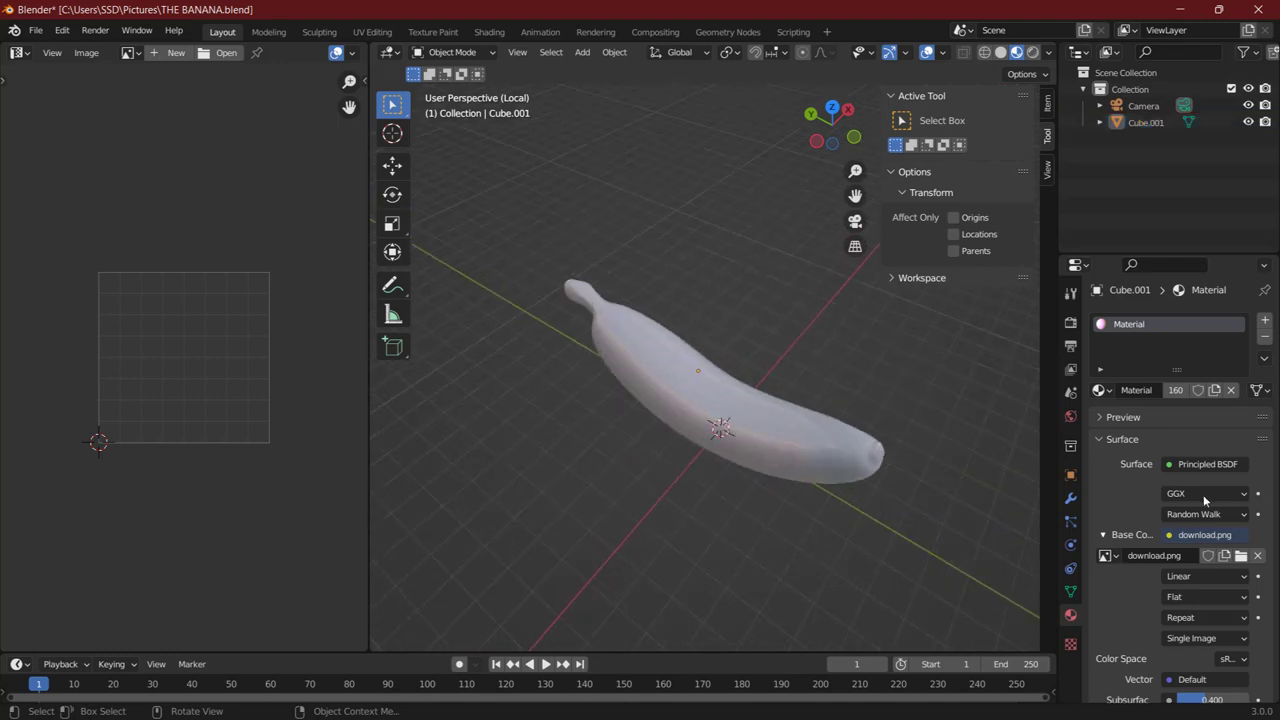
scroll(1199, 584, down, 2)
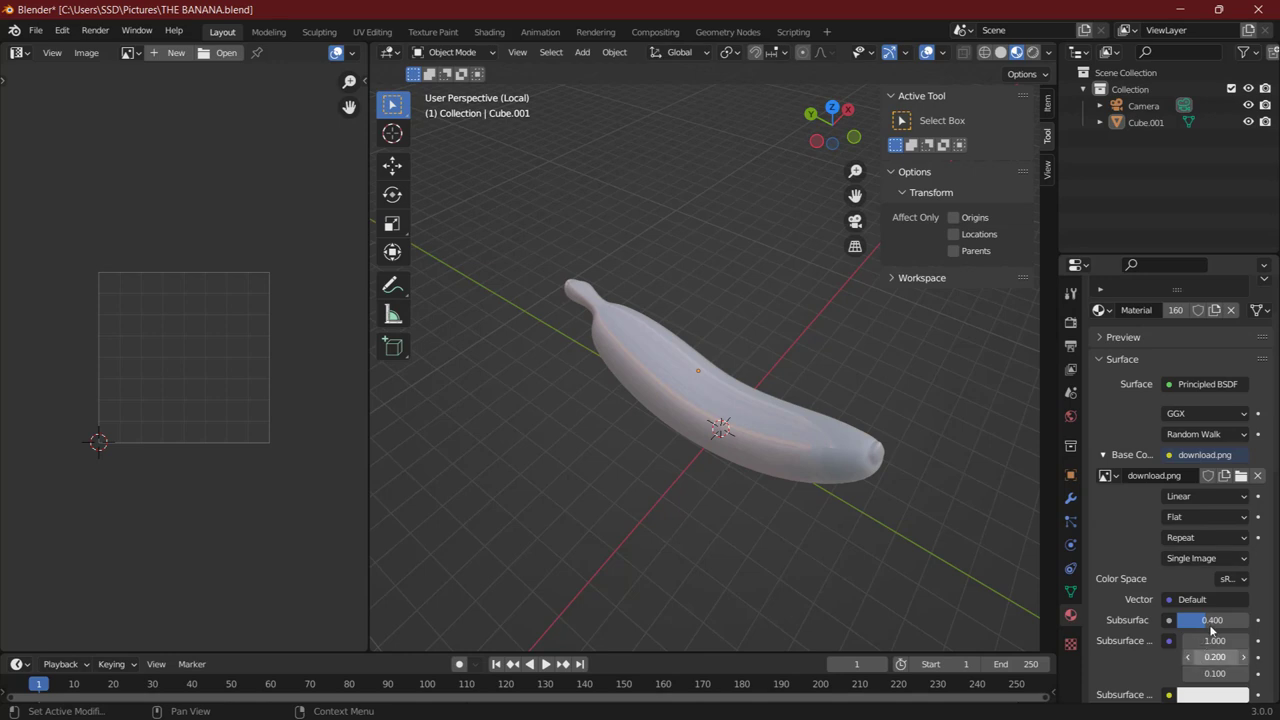
drag(1212, 627, 1152, 627)
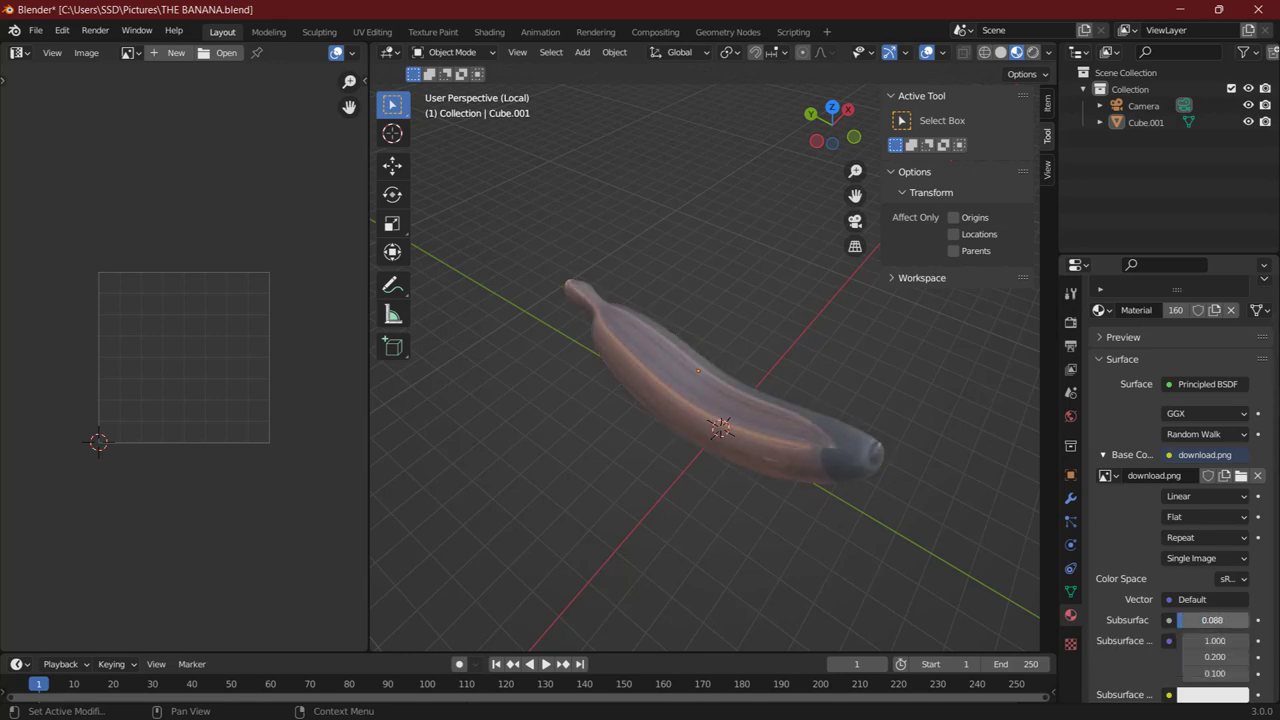
drag(1220, 627, 1210, 627)
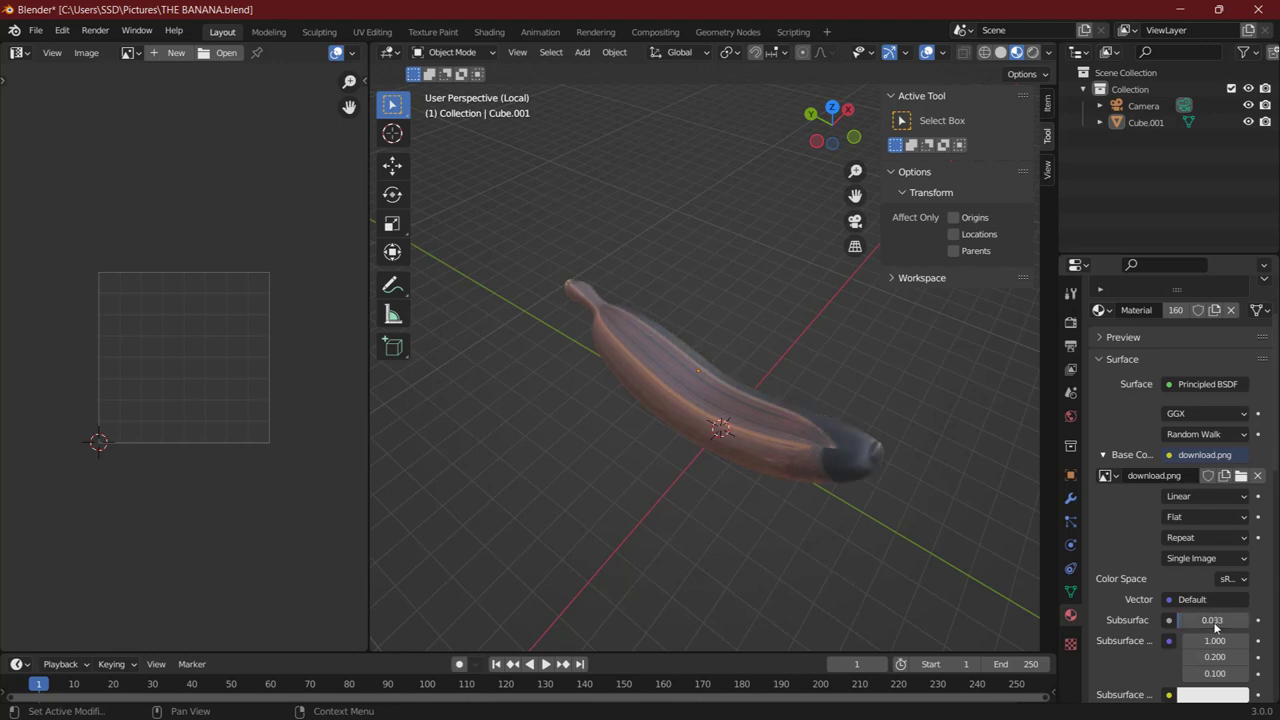
click(1219, 627)
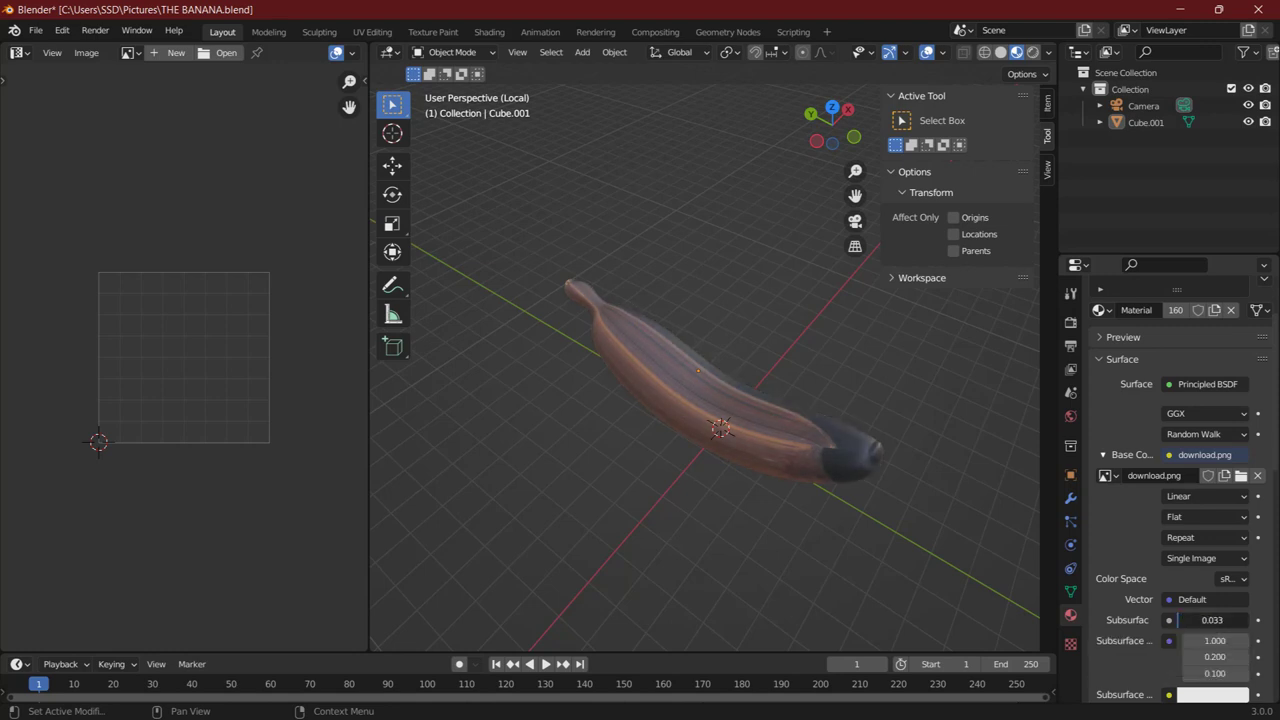
text(0)
key(Return)
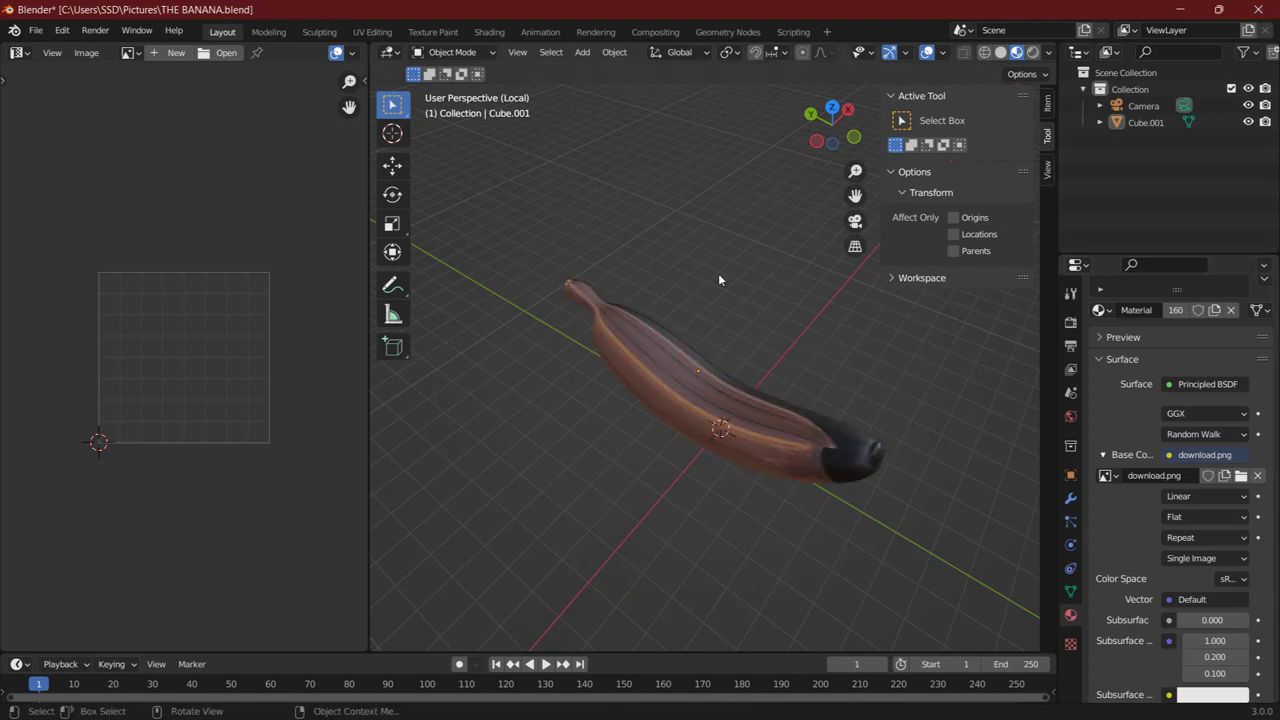
click(133, 53)
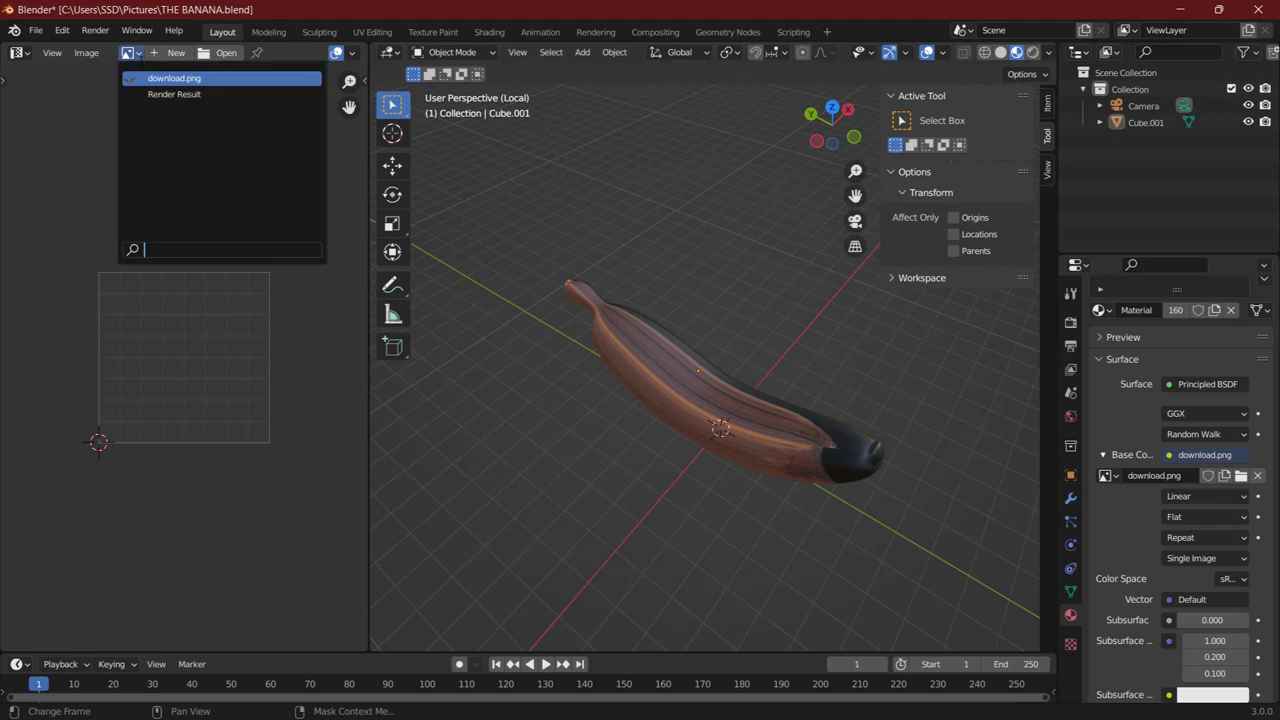
click(150, 78)
Fit the banana photo in a widened Image Editor, then view the banana in Left Orthographic
scroll(231, 337, down, 10)
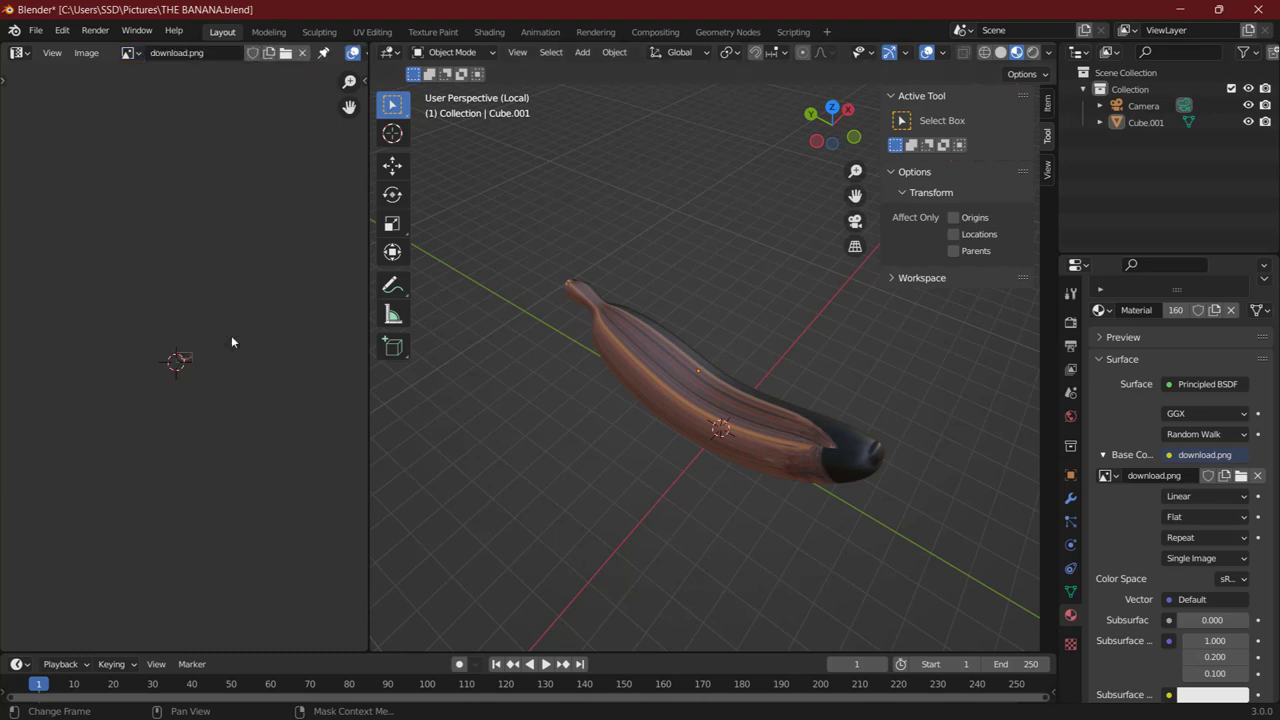
scroll(231, 337, up, 12)
key(Home)
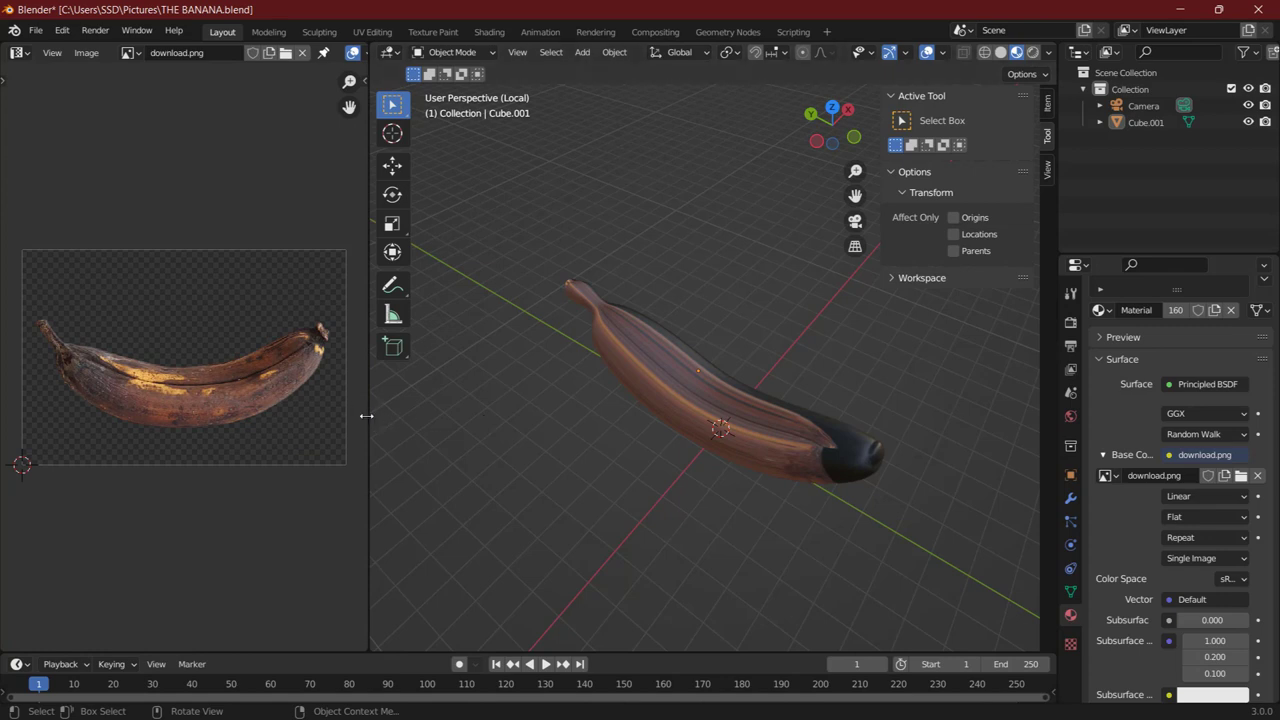
drag(368, 418, 699, 441)
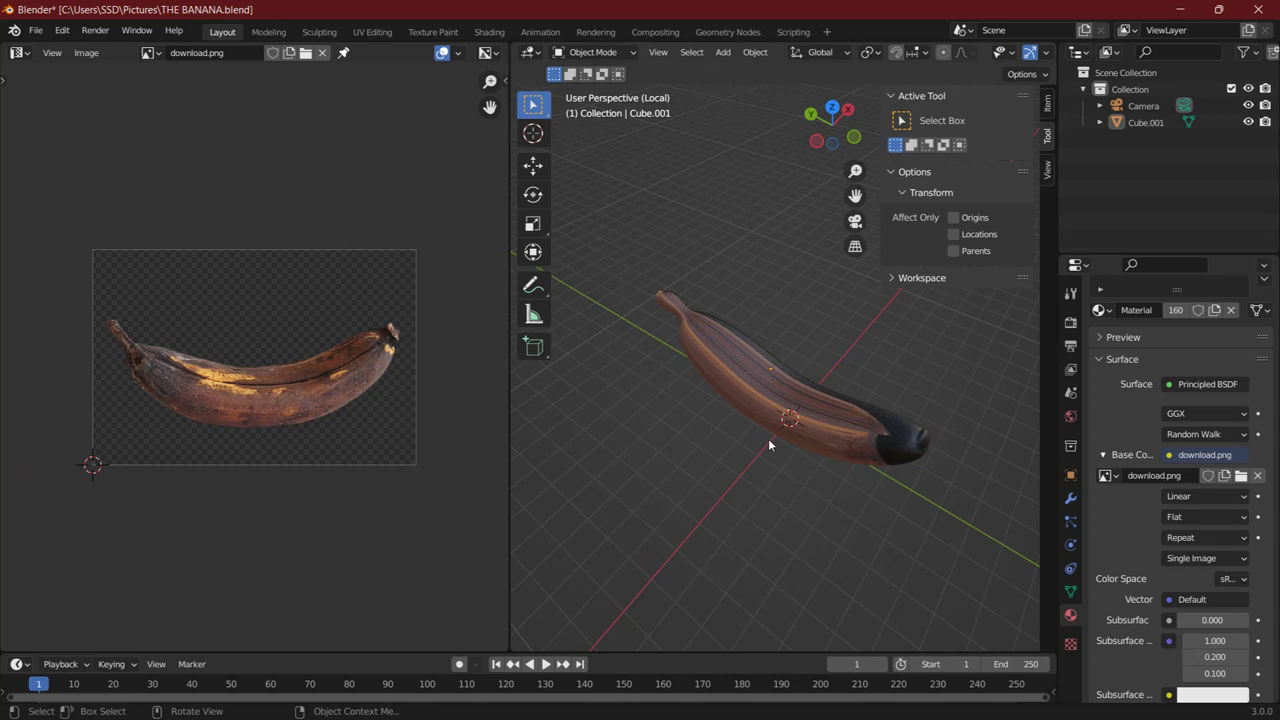
click(791, 420)
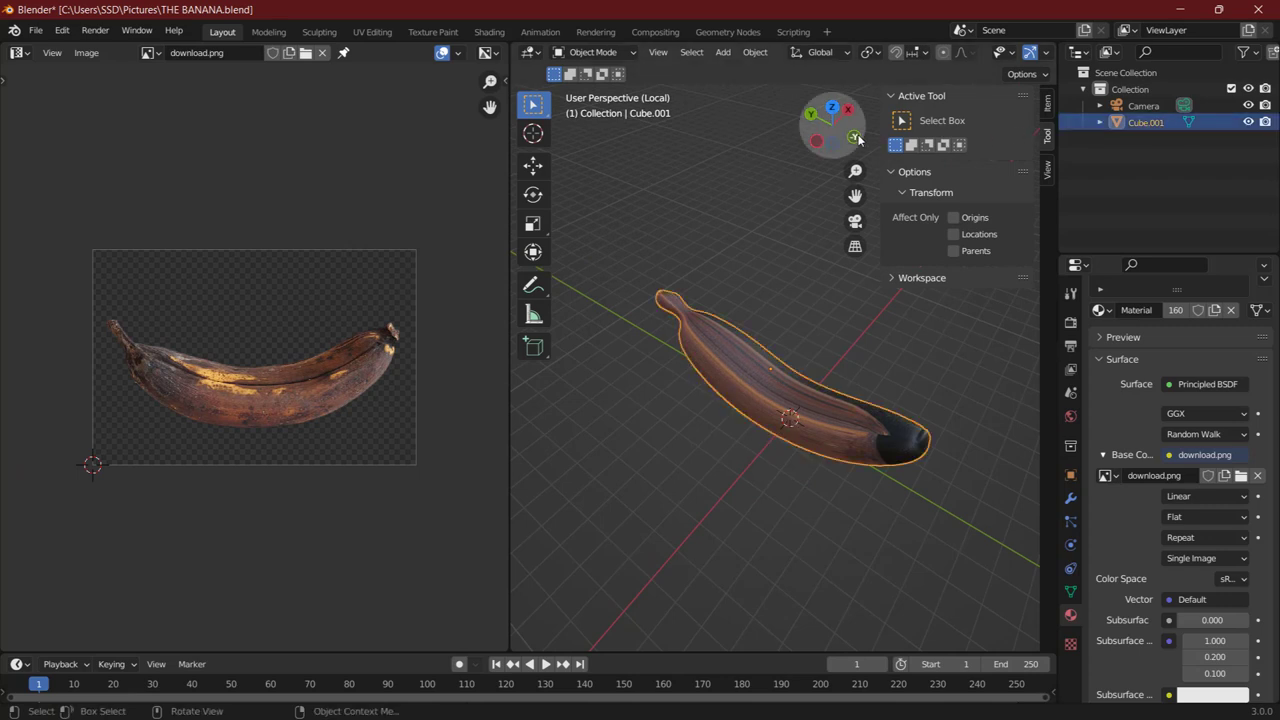
click(816, 142)
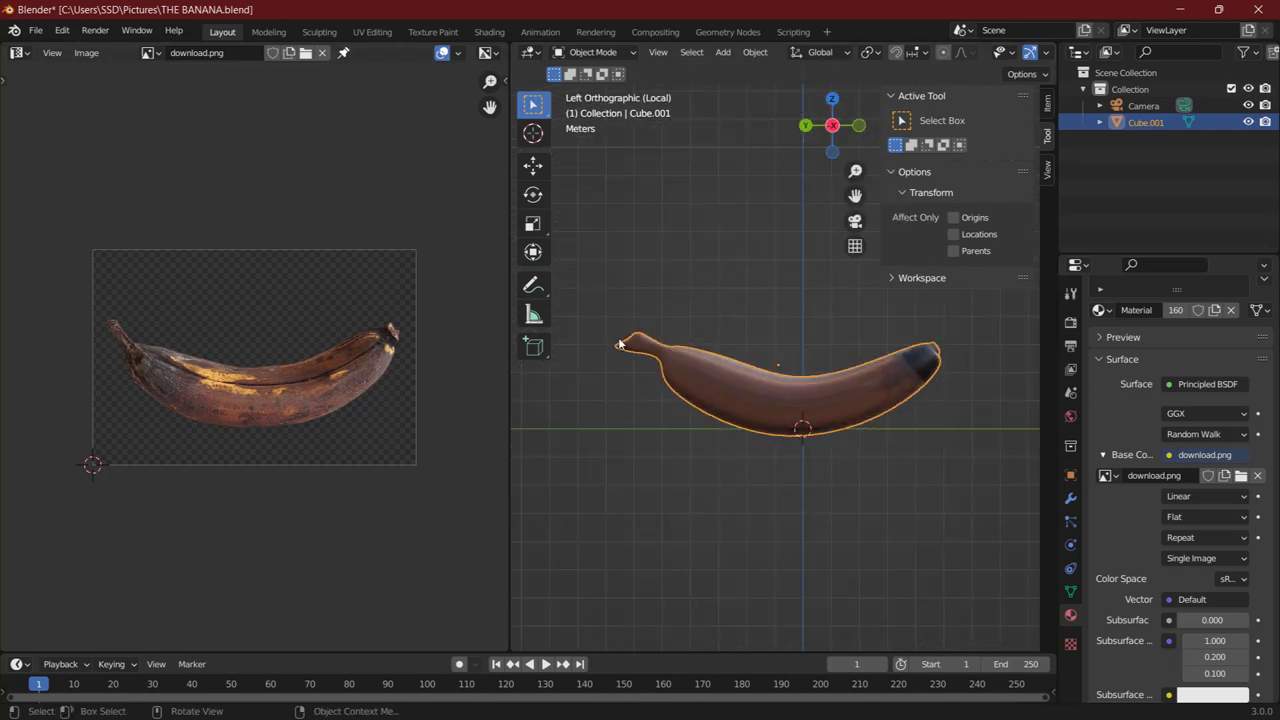
Enter Edit Mode and unwrap the banana's UVs with Project from View
click(592, 52)
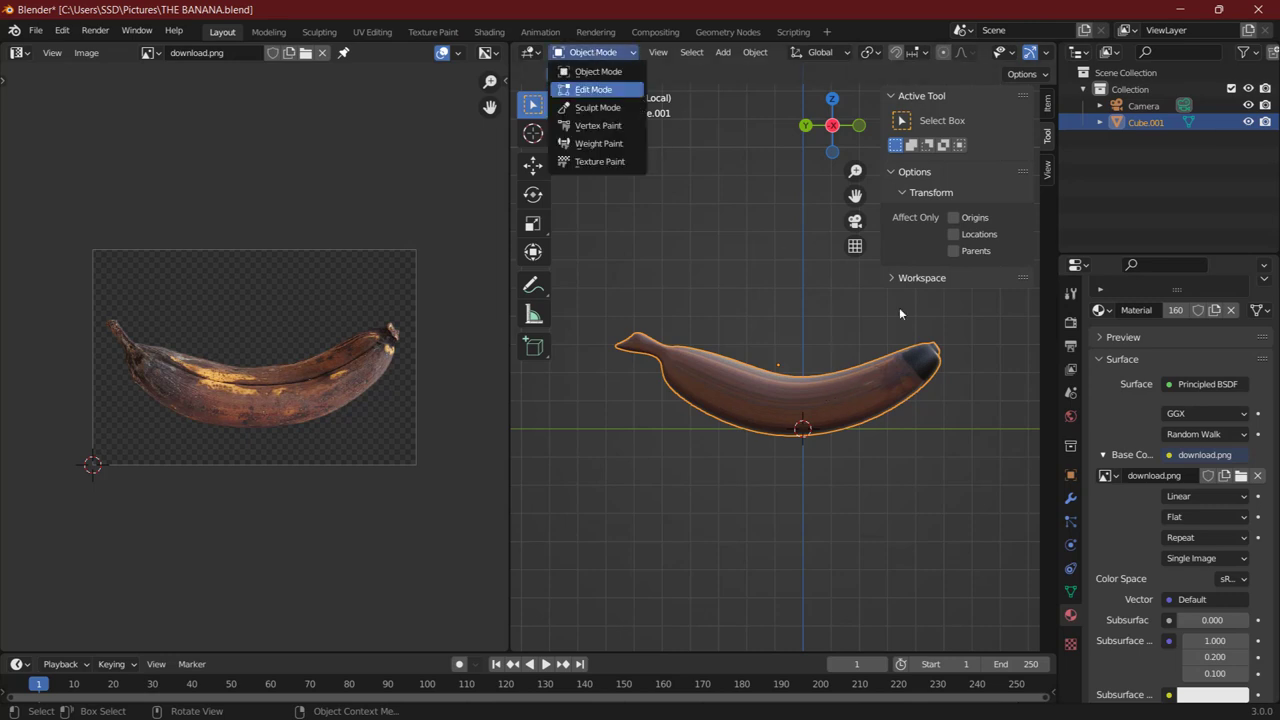
click(612, 94)
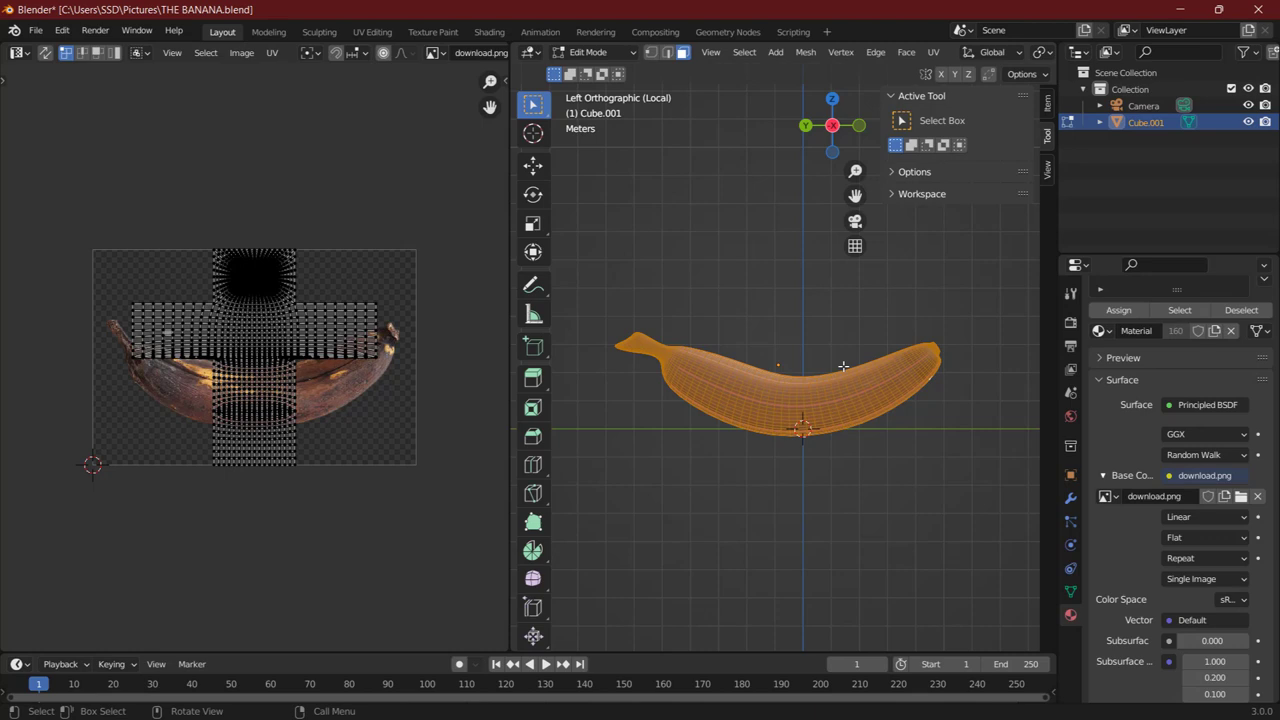
key(u)
key(Down)
key(Down)
key(Down)
key(Down)
key(Down)
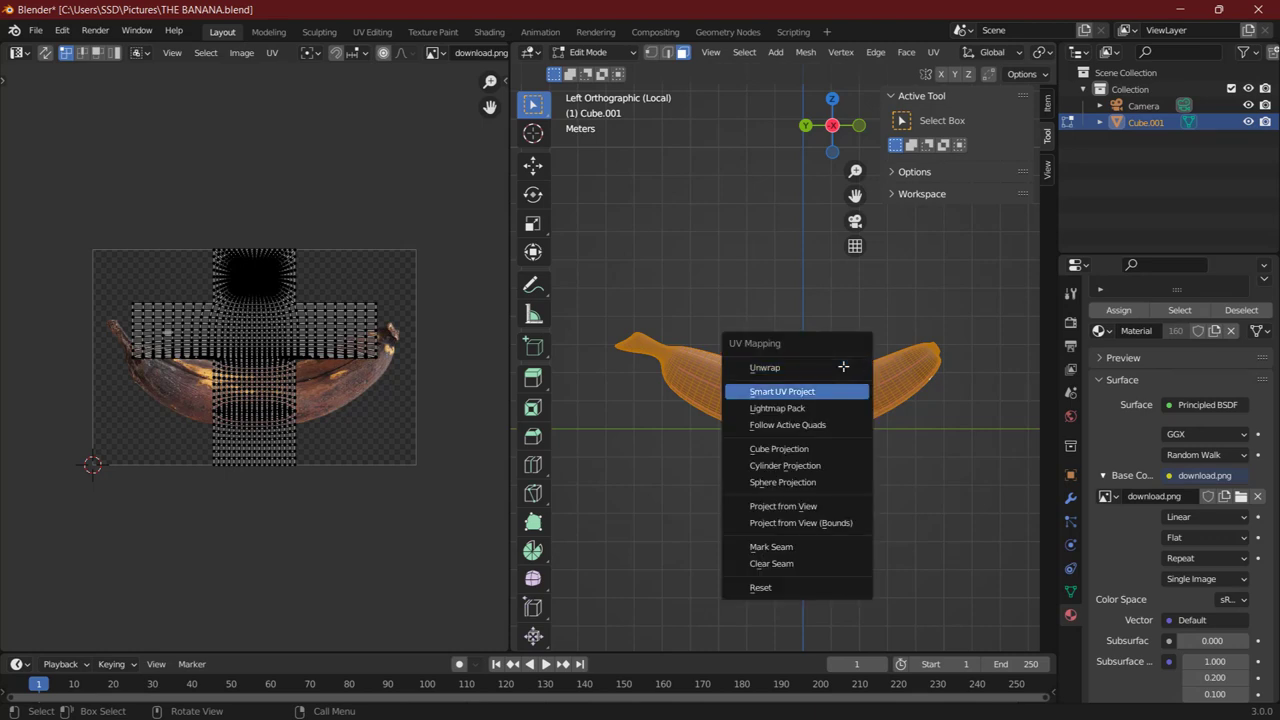
key(Down)
key(Down)
key(Down)
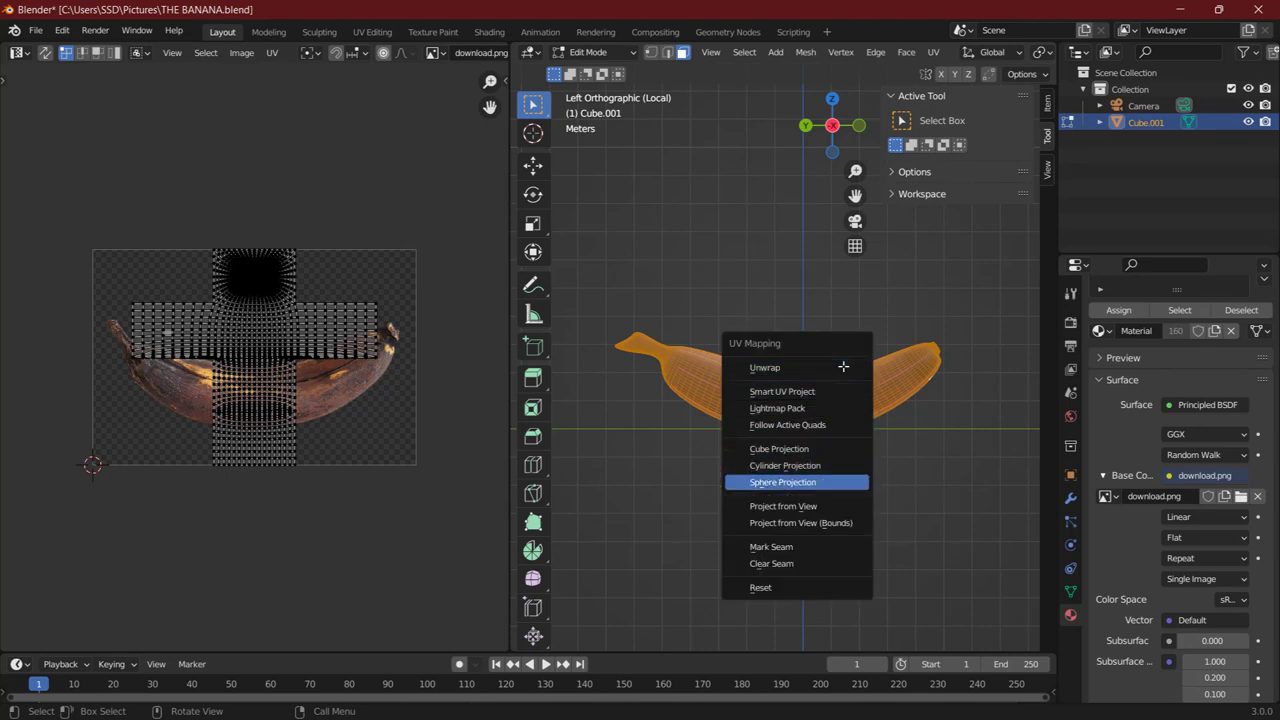
key(Up)
key(Return)
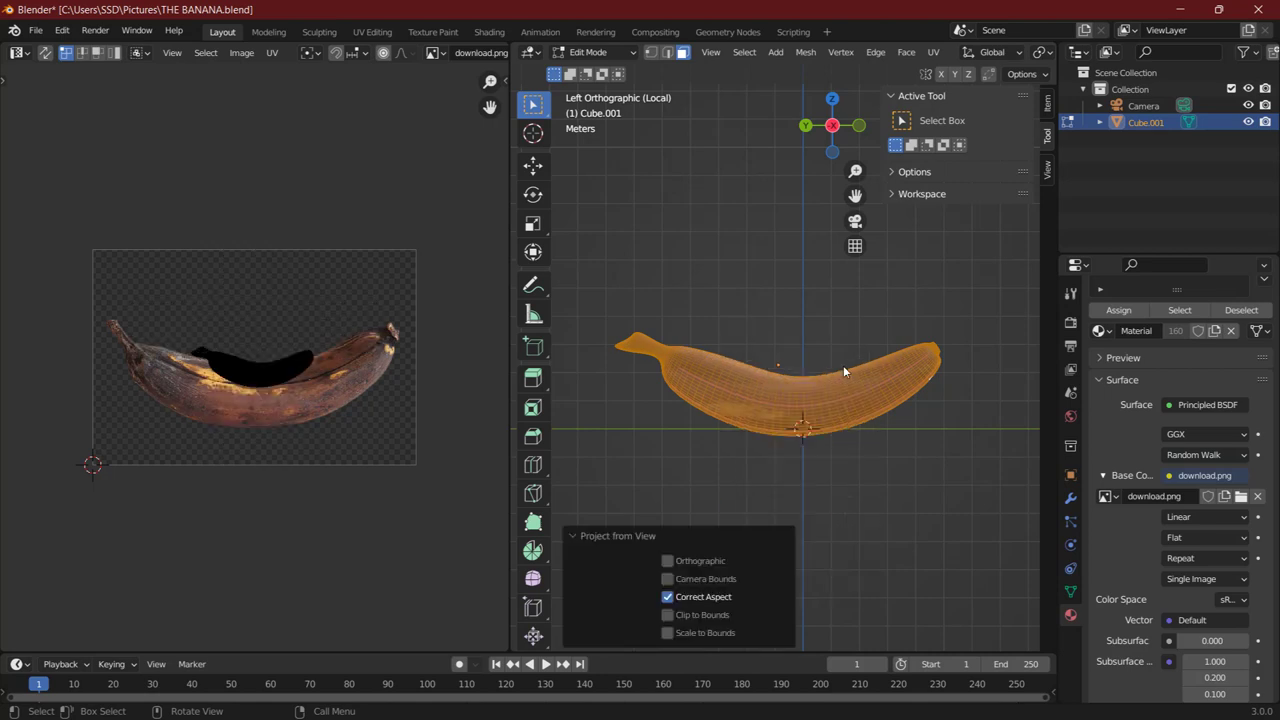
Scale the projected UVs by 2.4067 and move them over the banana photo
drag(148, 338, 388, 425)
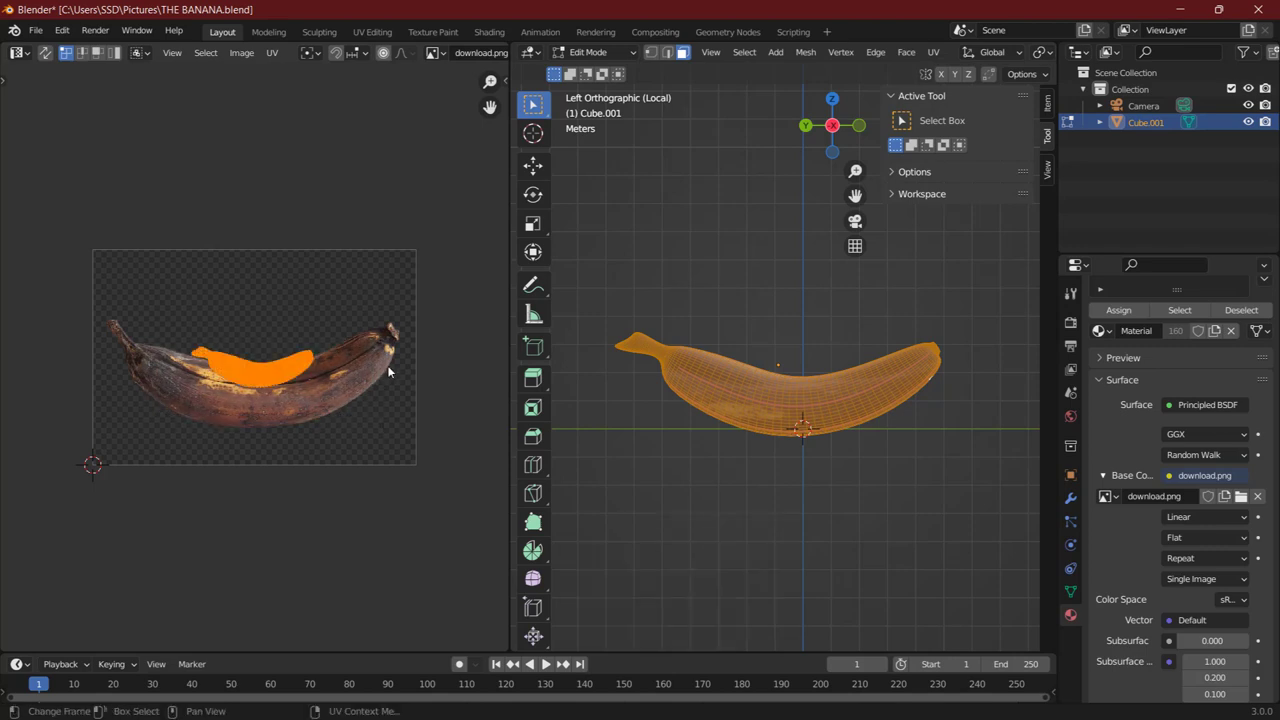
key(s)
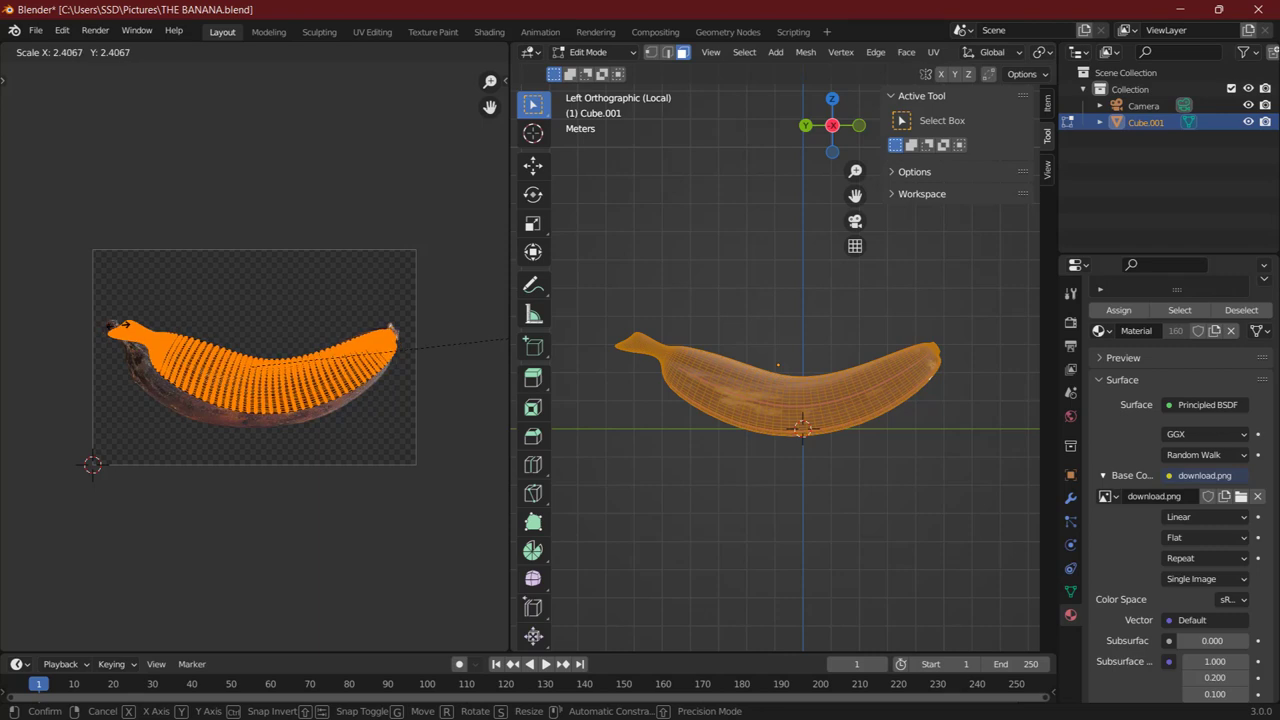
click(114, 328)
key(g)
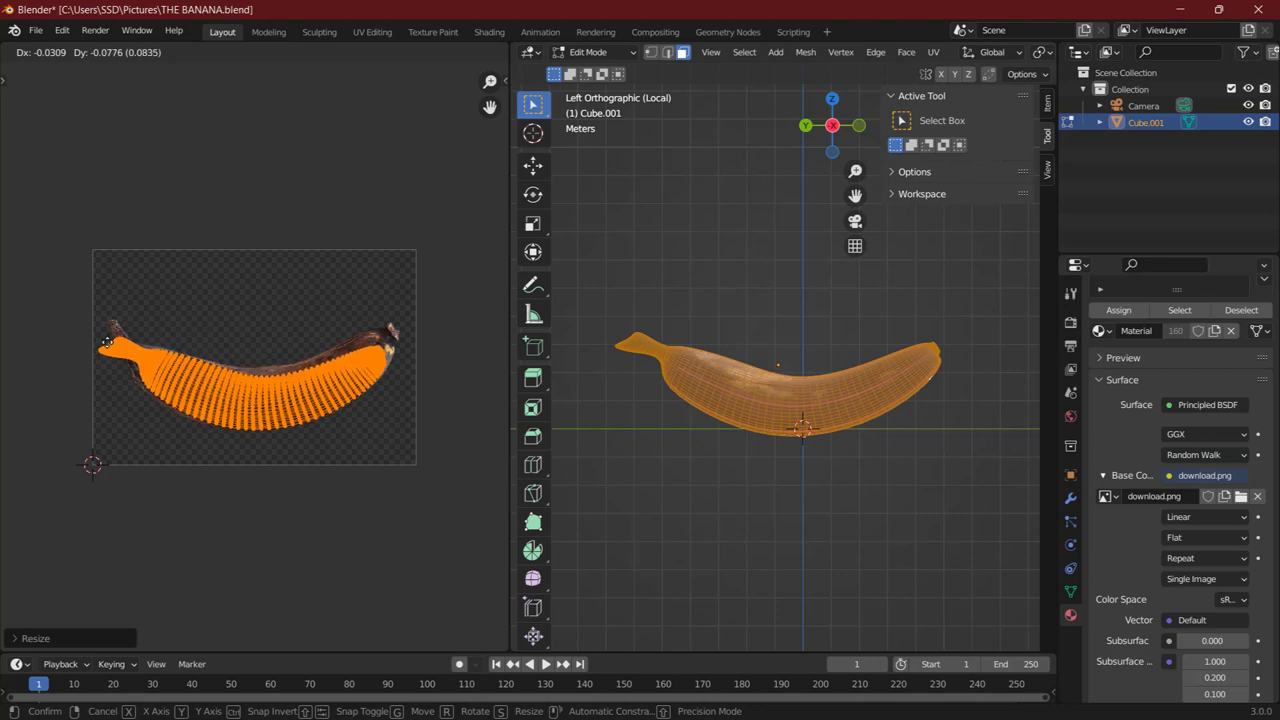
click(109, 342)
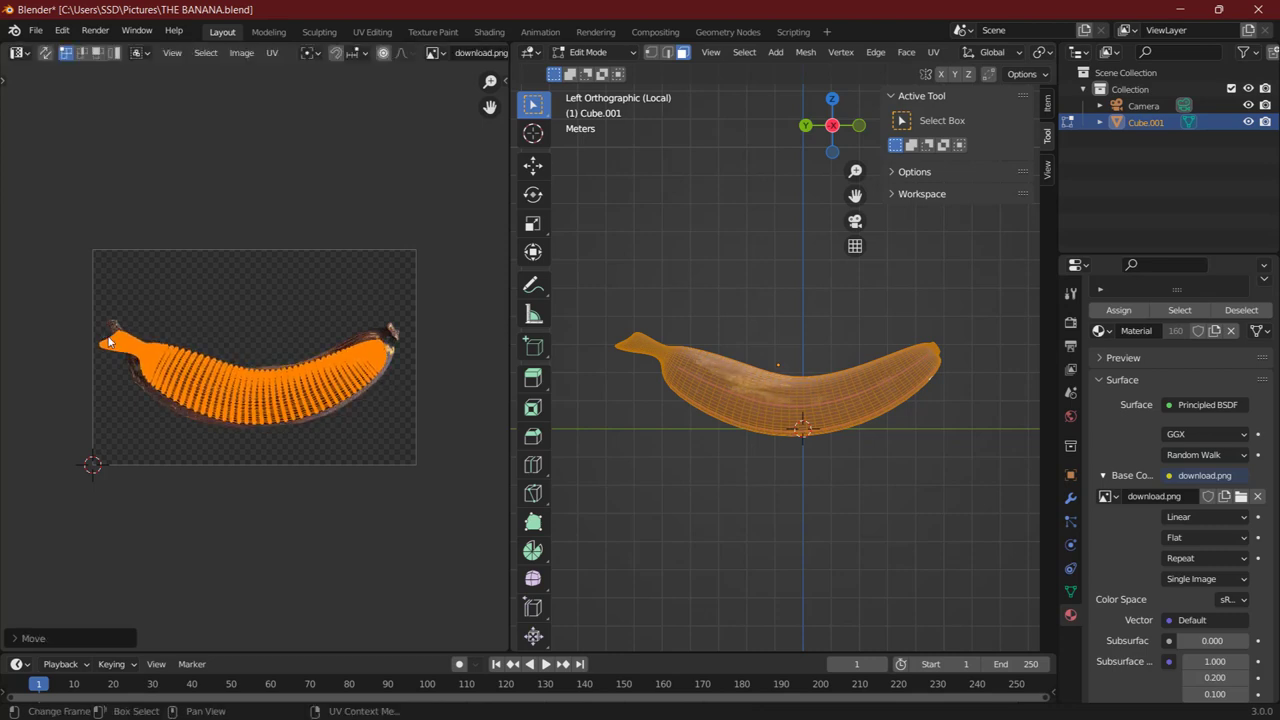
Zoom in on the stem end of the UVs and select a vertex on its edge
scroll(109, 342, up, 2)
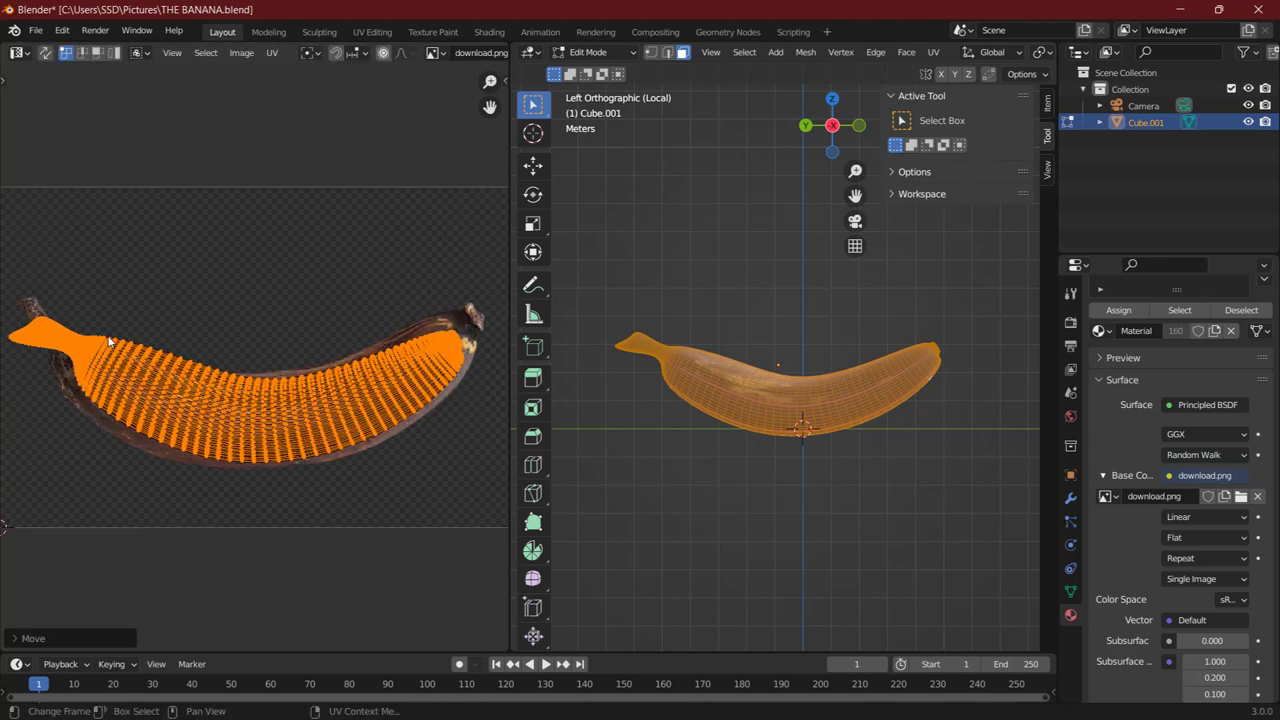
click(402, 275)
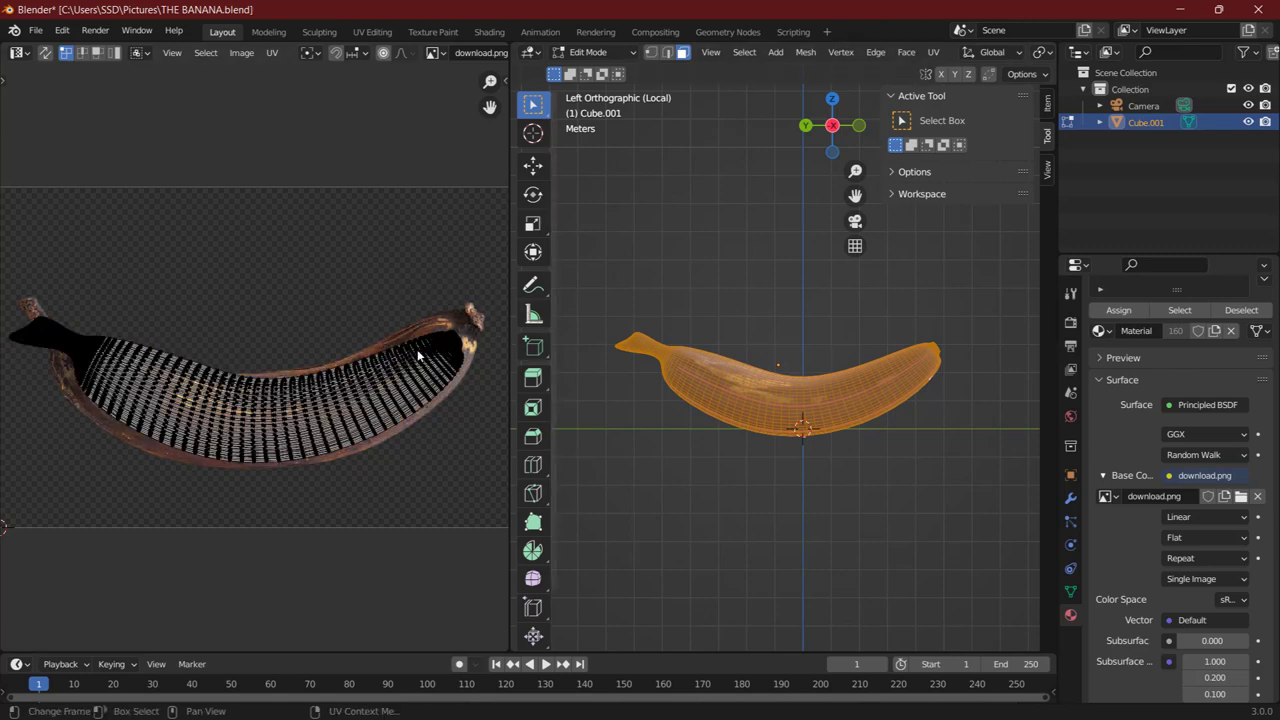
middle_drag(447, 411, 265, 434)
scroll(265, 434, up, 6)
scroll(265, 434, down, 3)
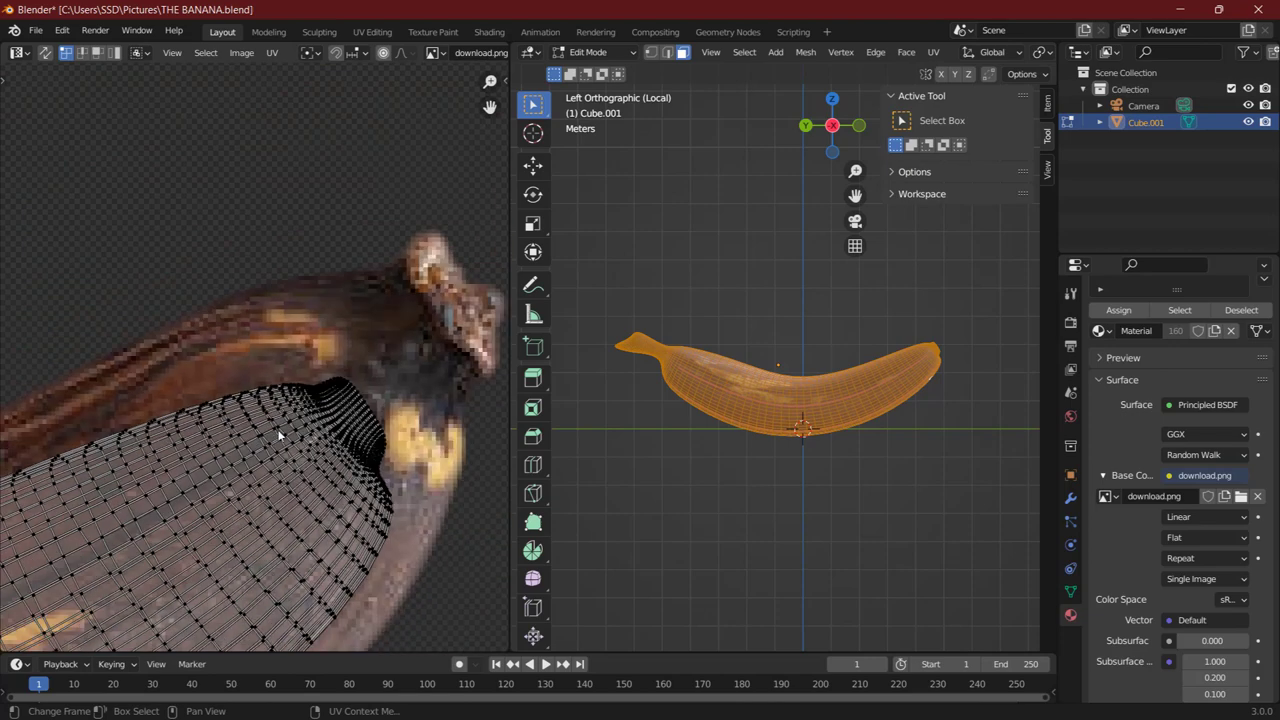
click(362, 397)
Select the stem end's boundary edge loop and turn on proportional editing for UVs
alt+click(366, 405)
click(365, 406)
alt+click(365, 405)
alt+click(364, 407)
click(384, 53)
Move the stem-end UVs onto the photo's stem with proportional falloff
key(g)
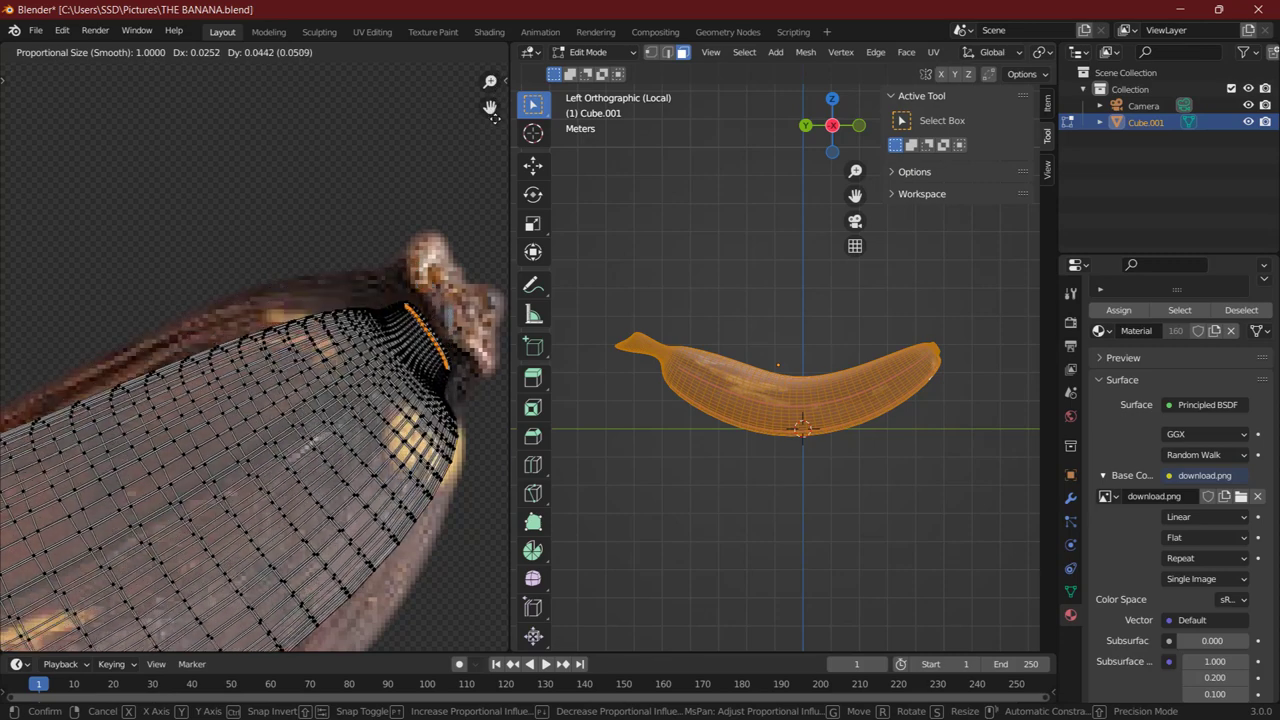
scroll(487, 106, down, 2)
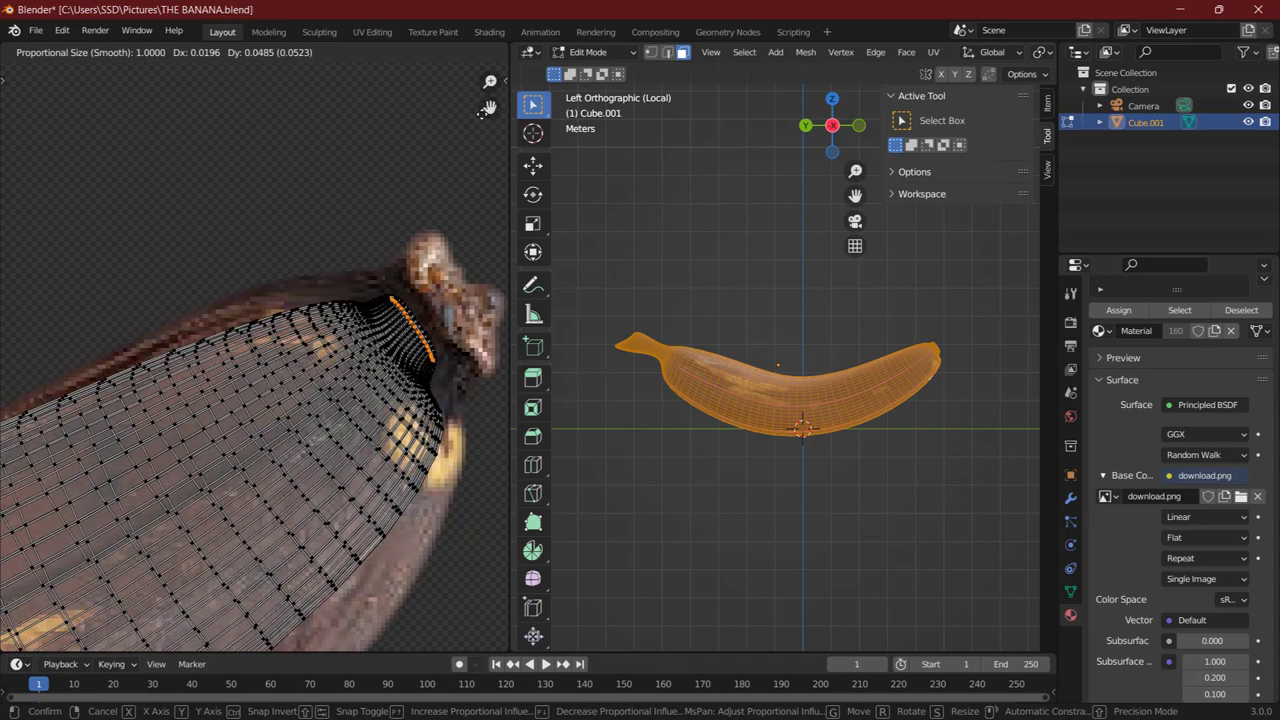
scroll(487, 106, down, 10)
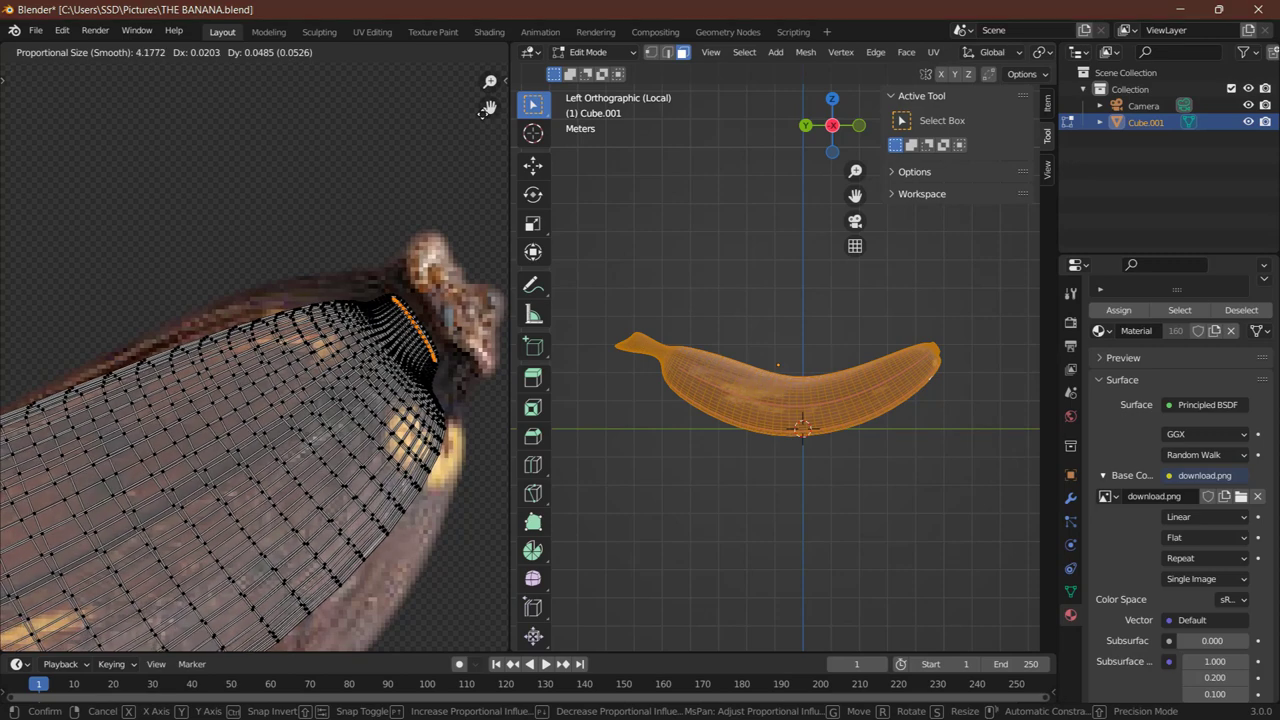
scroll(487, 108, up, 8)
click(487, 108)
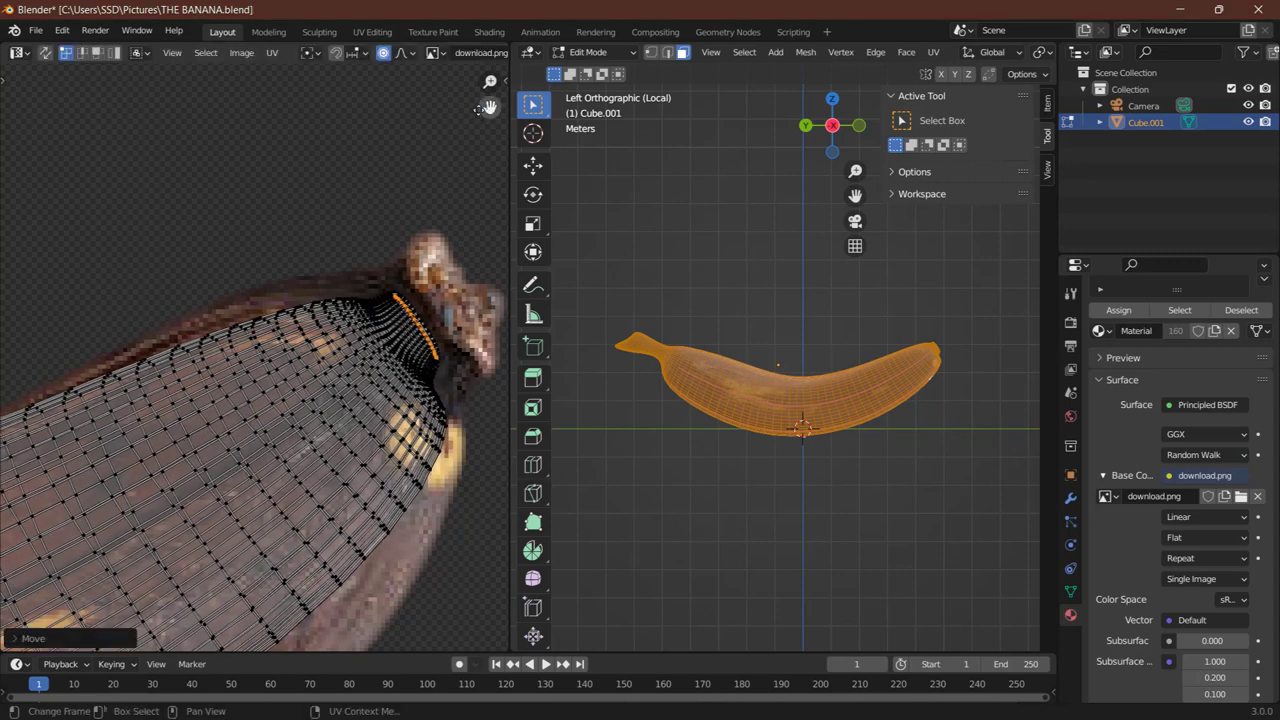
scroll(455, 127, down, 3)
scroll(455, 126, down, 3)
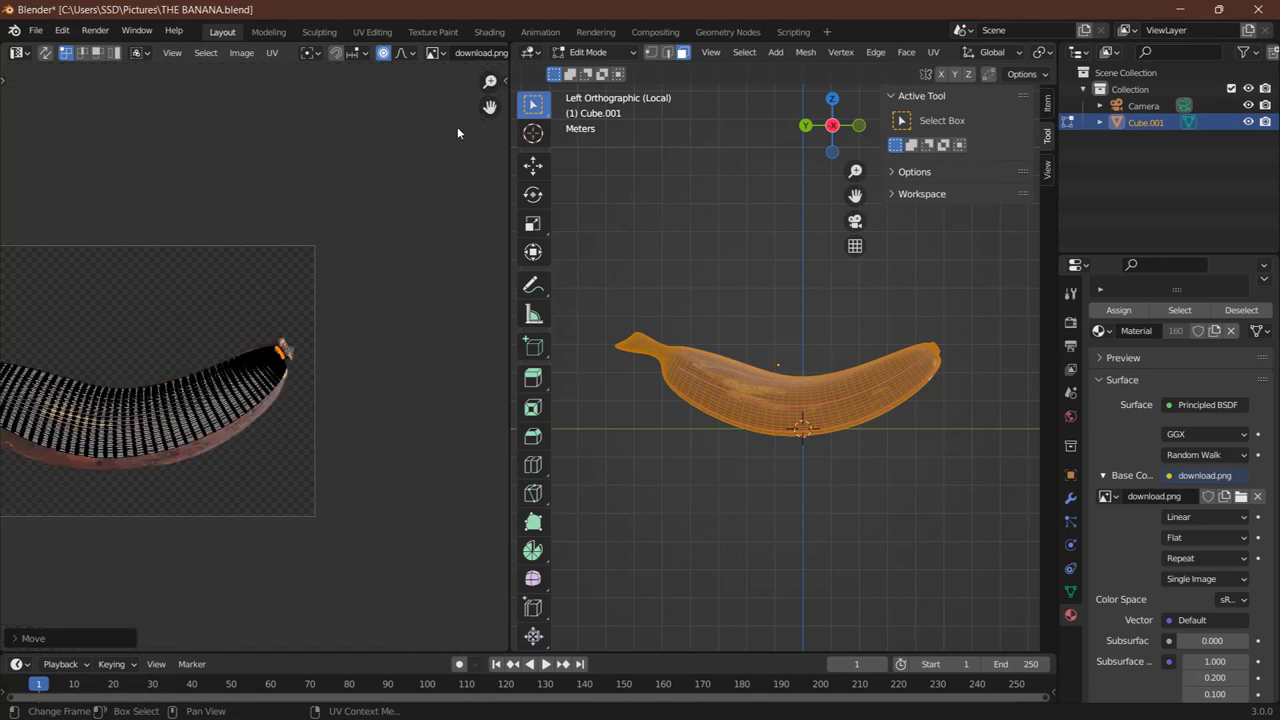
drag(490, 106, 426, 246)
scroll(426, 246, up, 2)
scroll(425, 251, up, 1)
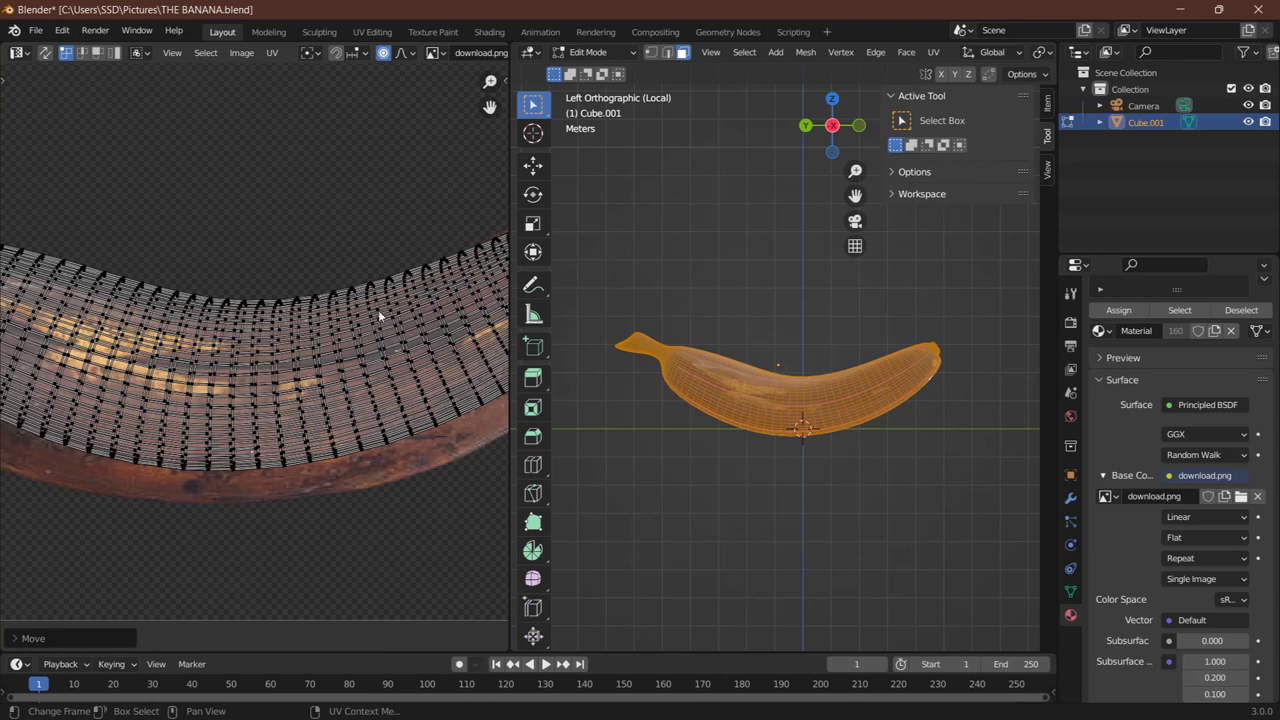
Select a vertical UV edge loop mid-banana and move it with proportional falloff
click(251, 347)
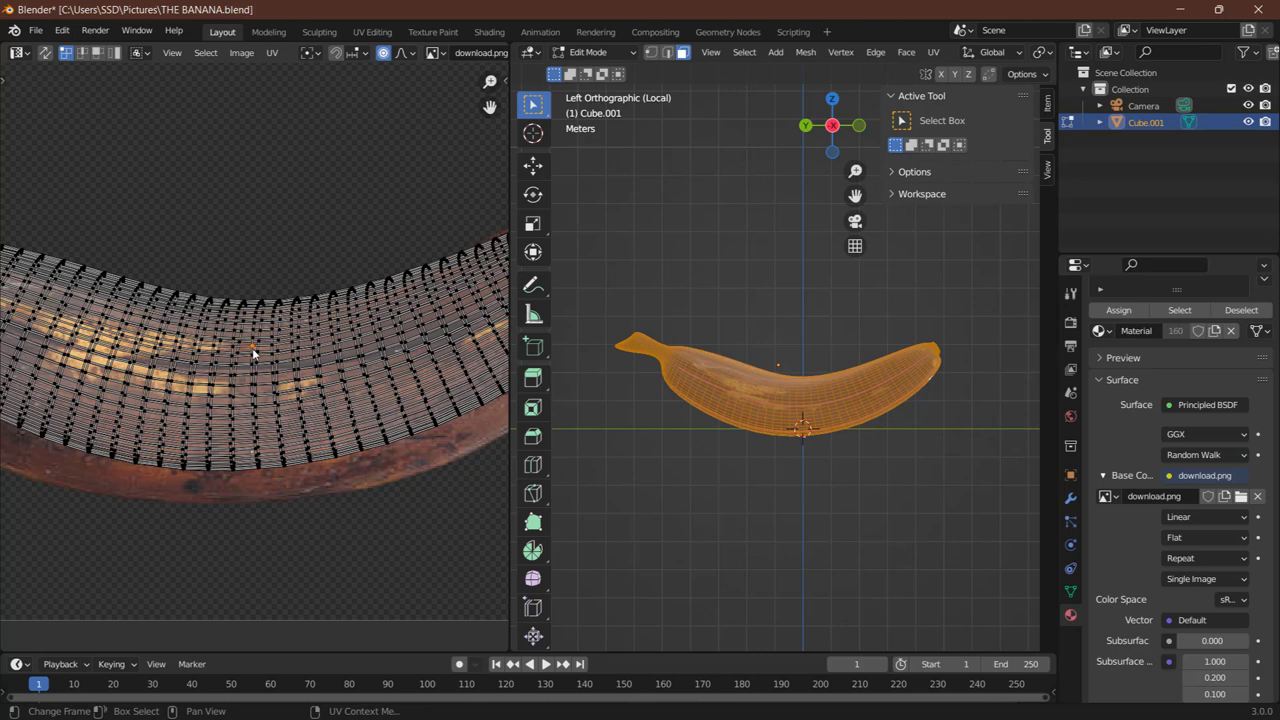
alt+click(252, 348)
click(252, 349)
alt+click(251, 346)
key(g)
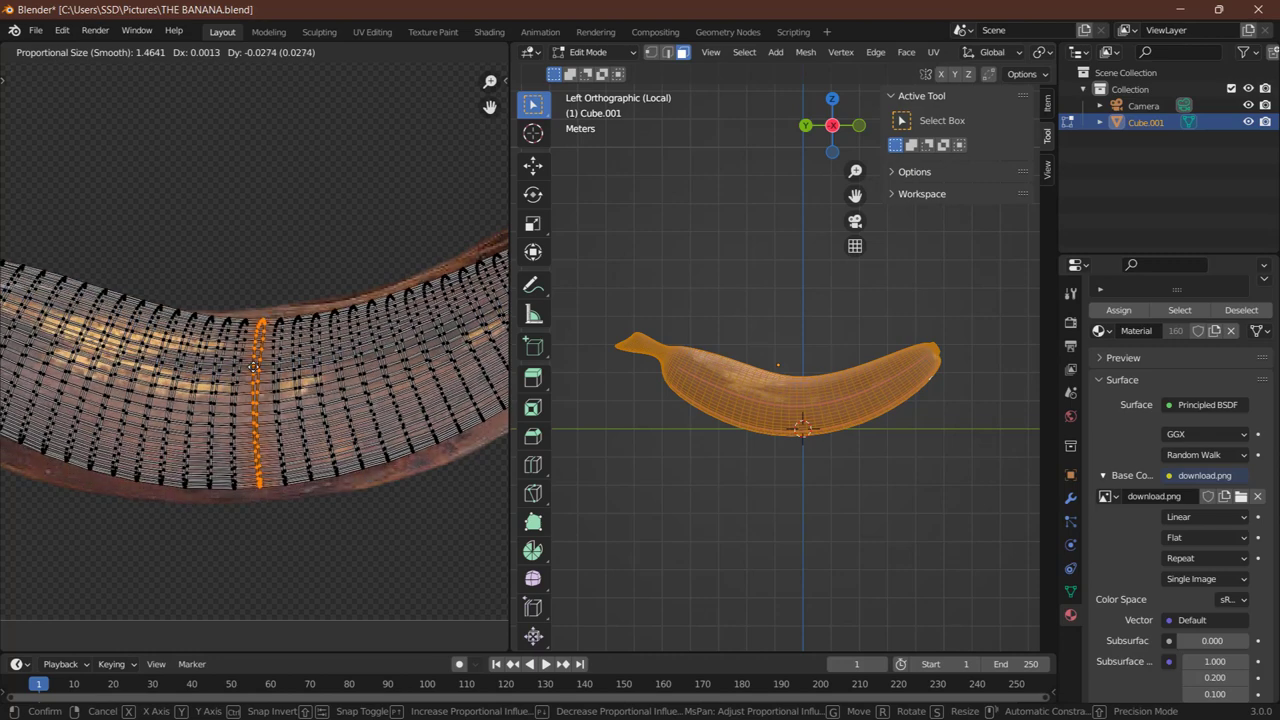
click(253, 367)
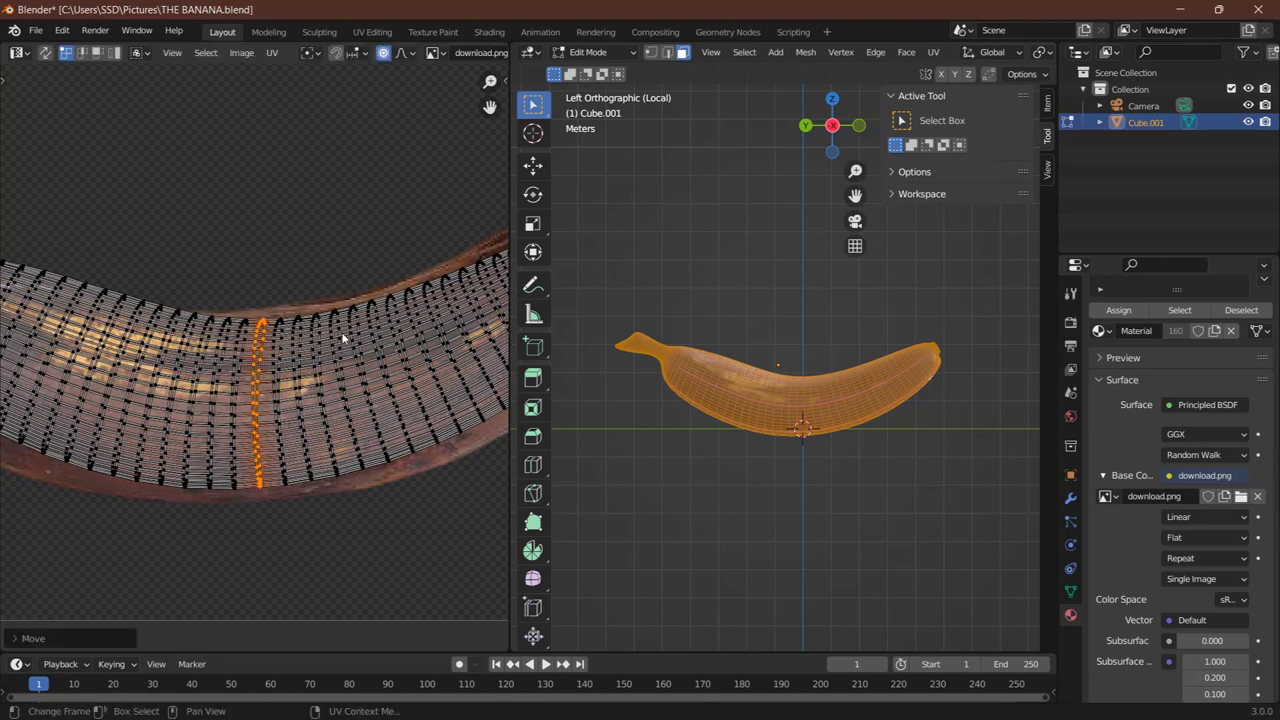
Play and stop the animation, returning the timeline to frame 1
scroll(343, 338, down, 2)
key(space)
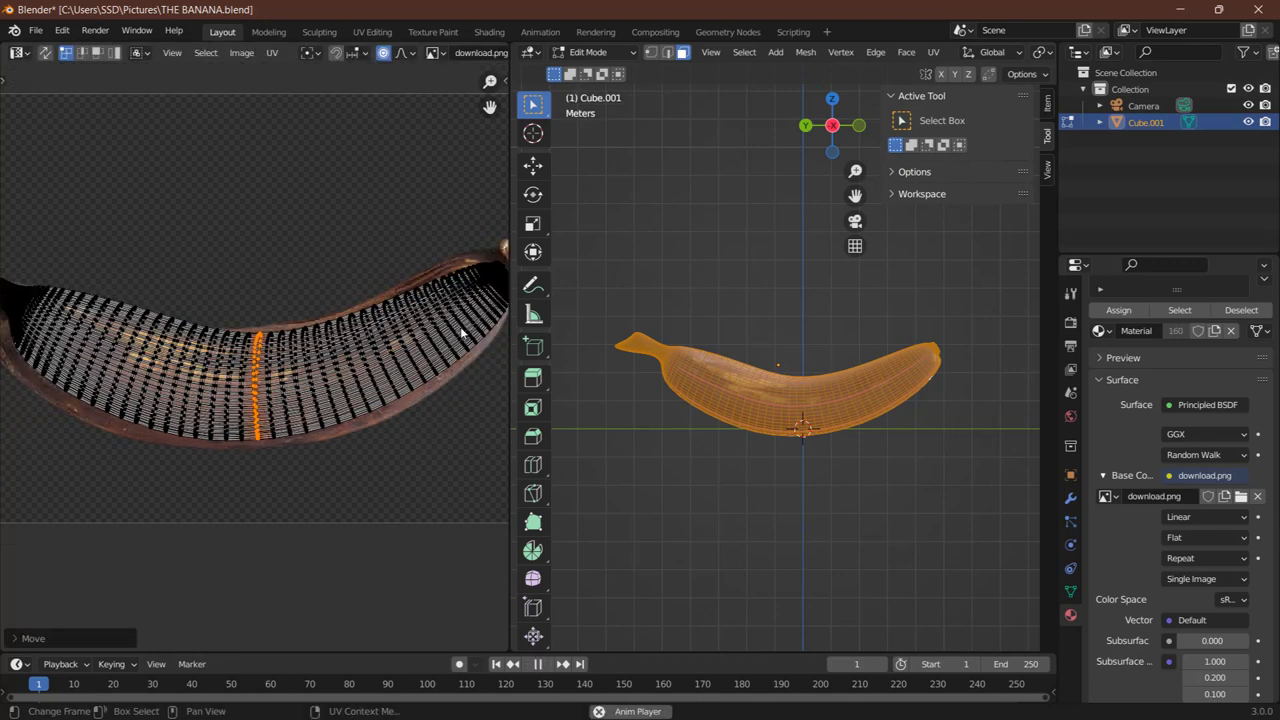
key(space)
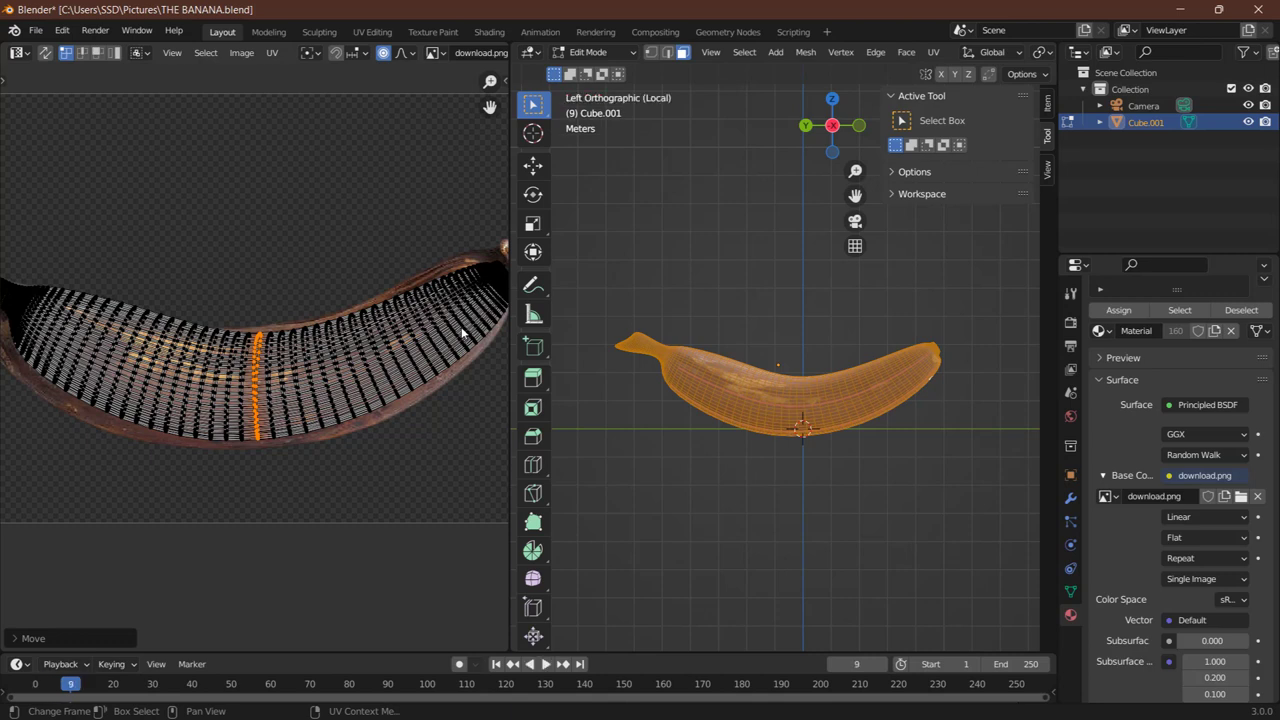
click(497, 668)
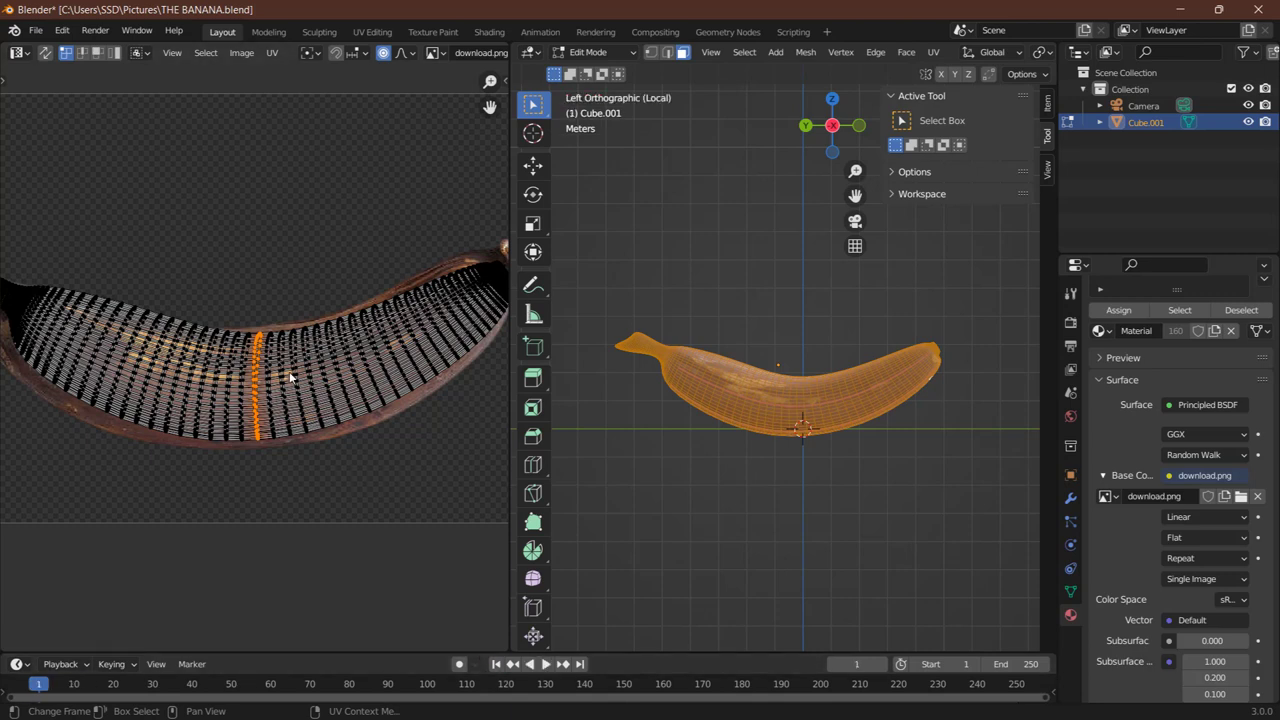
Scale the mid-banana UV loop to about 1.03 with falloff size 0.32
key(s)
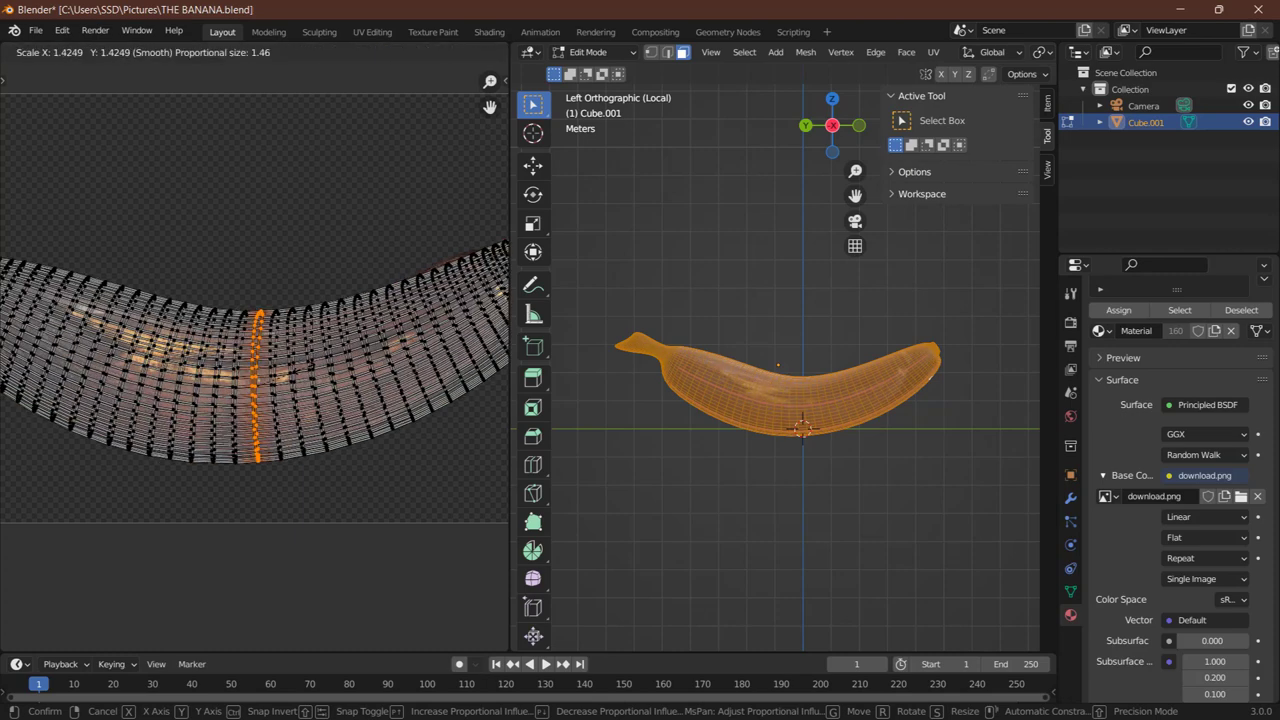
scroll(255, 350, up, 13)
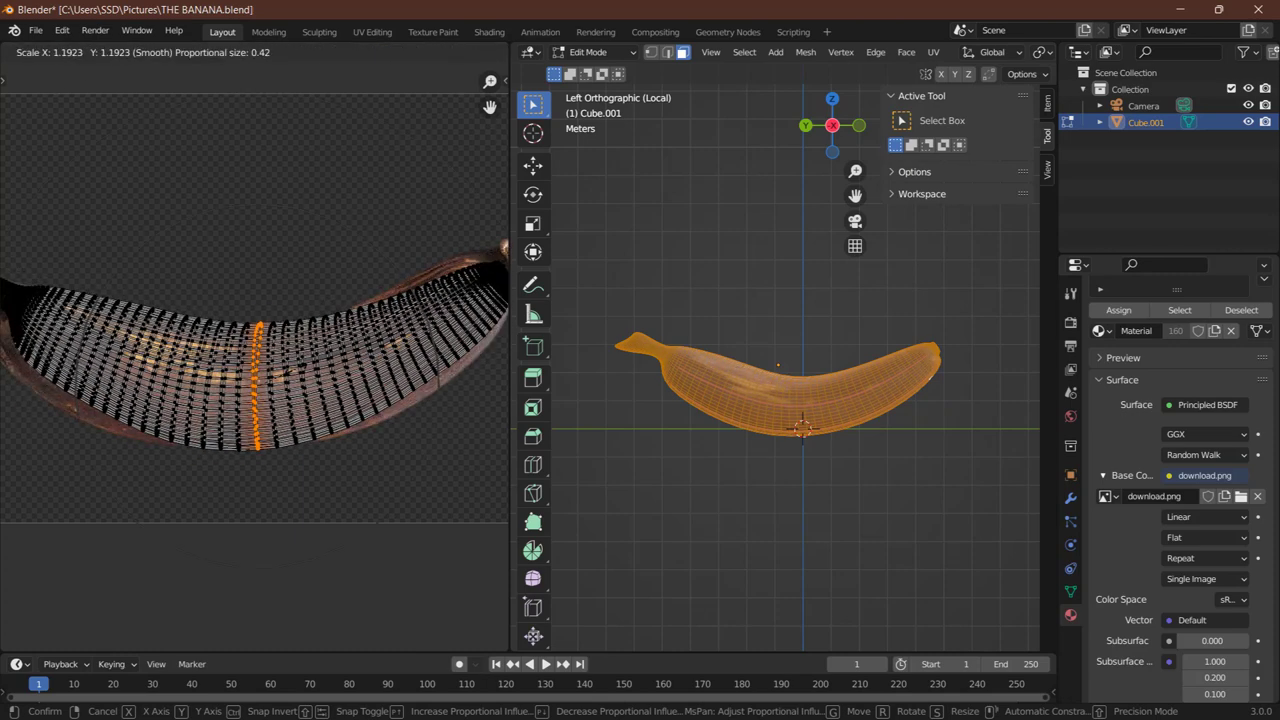
scroll(255, 370, up, 15)
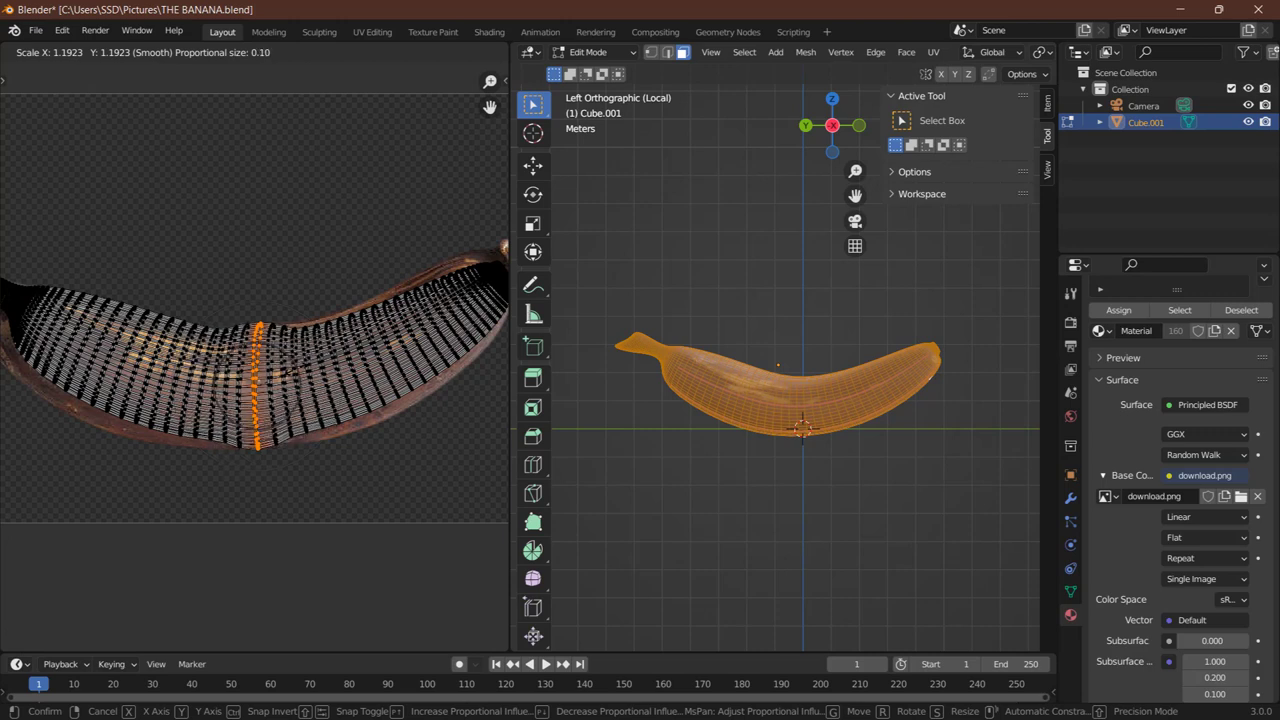
scroll(255, 370, down, 1)
scroll(255, 370, down, 10)
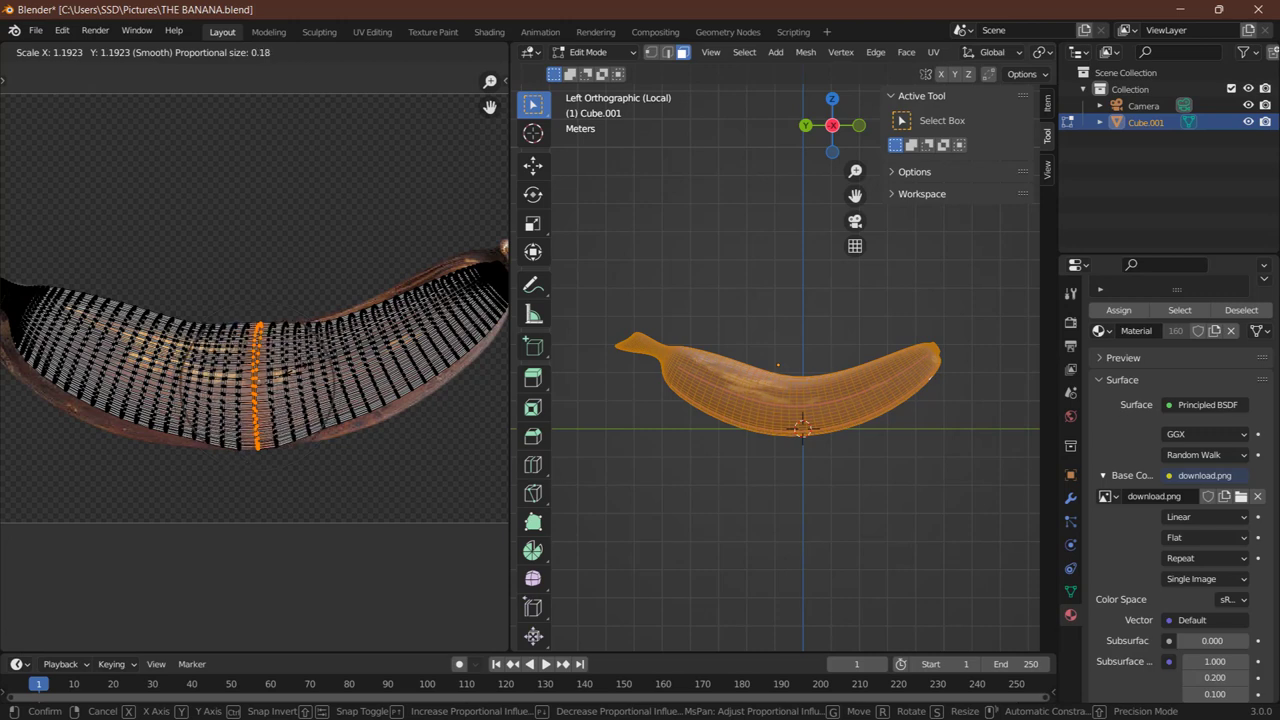
scroll(255, 370, down, 1)
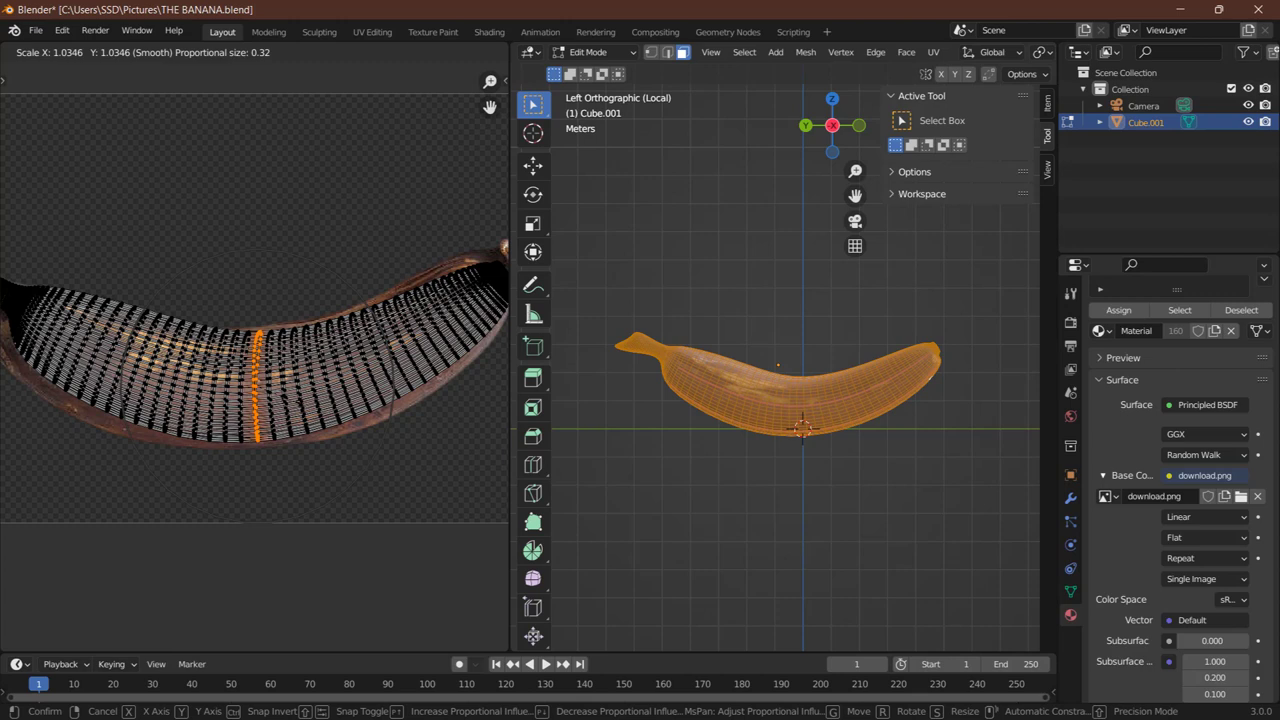
click(293, 399)
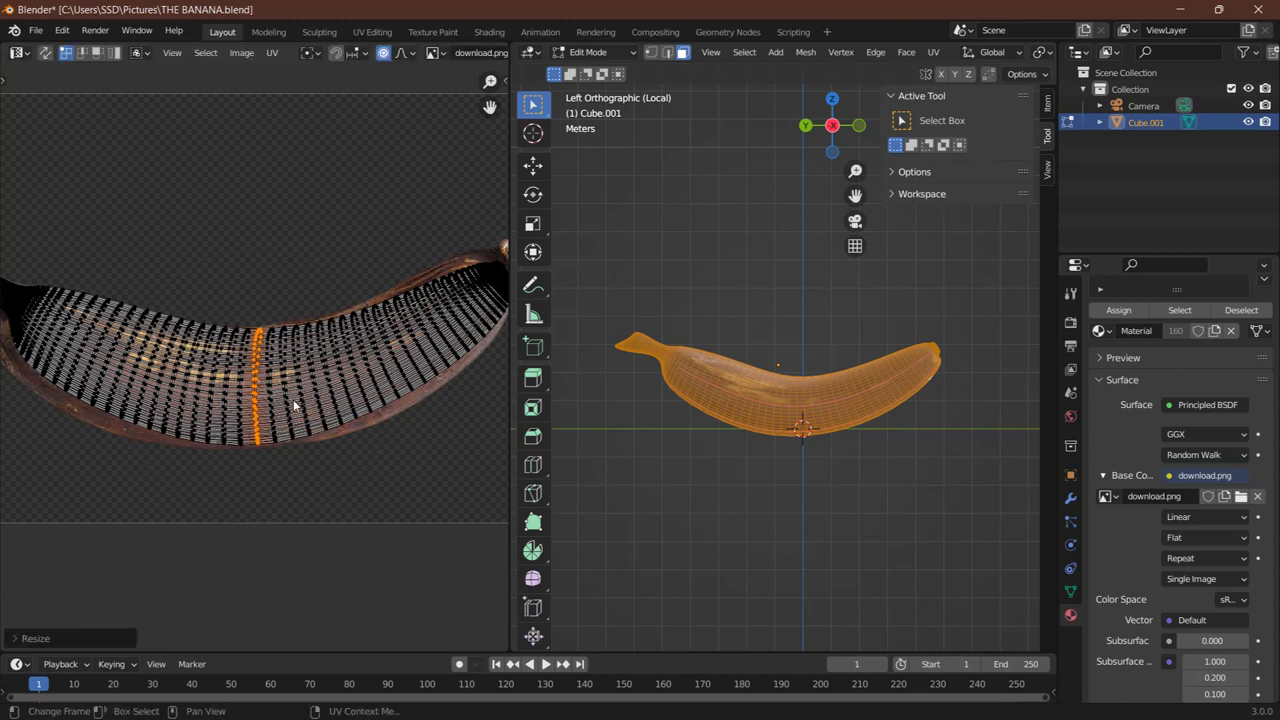
Select another UV edge loop further along the banana and scale it up
click(418, 345)
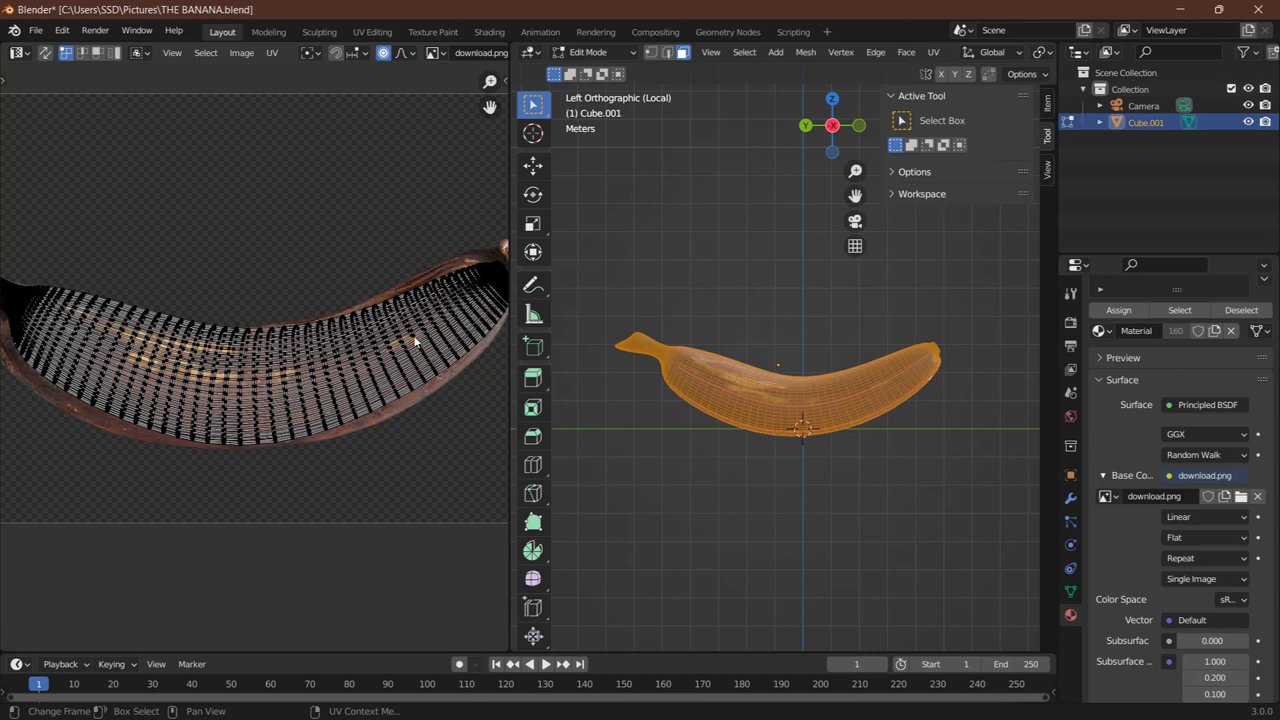
alt+click(415, 341)
alt+shift+click(415, 341)
alt+click(408, 328)
key(s)
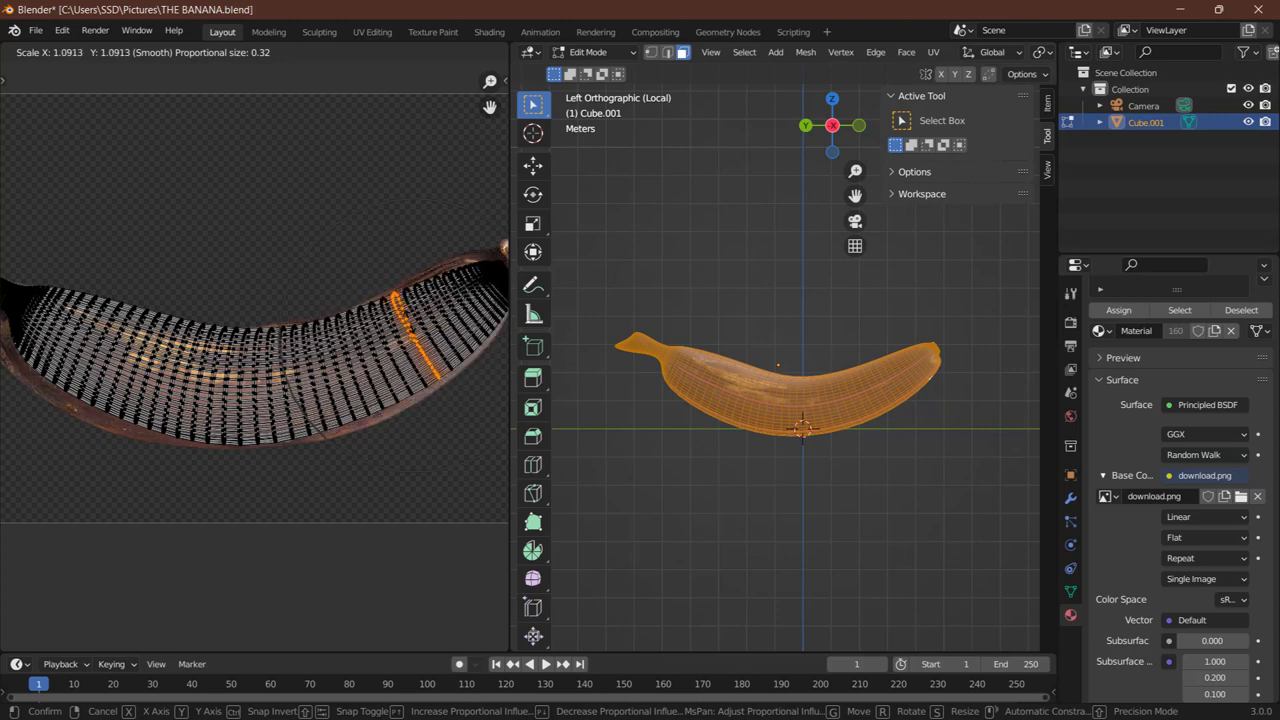
click(408, 322)
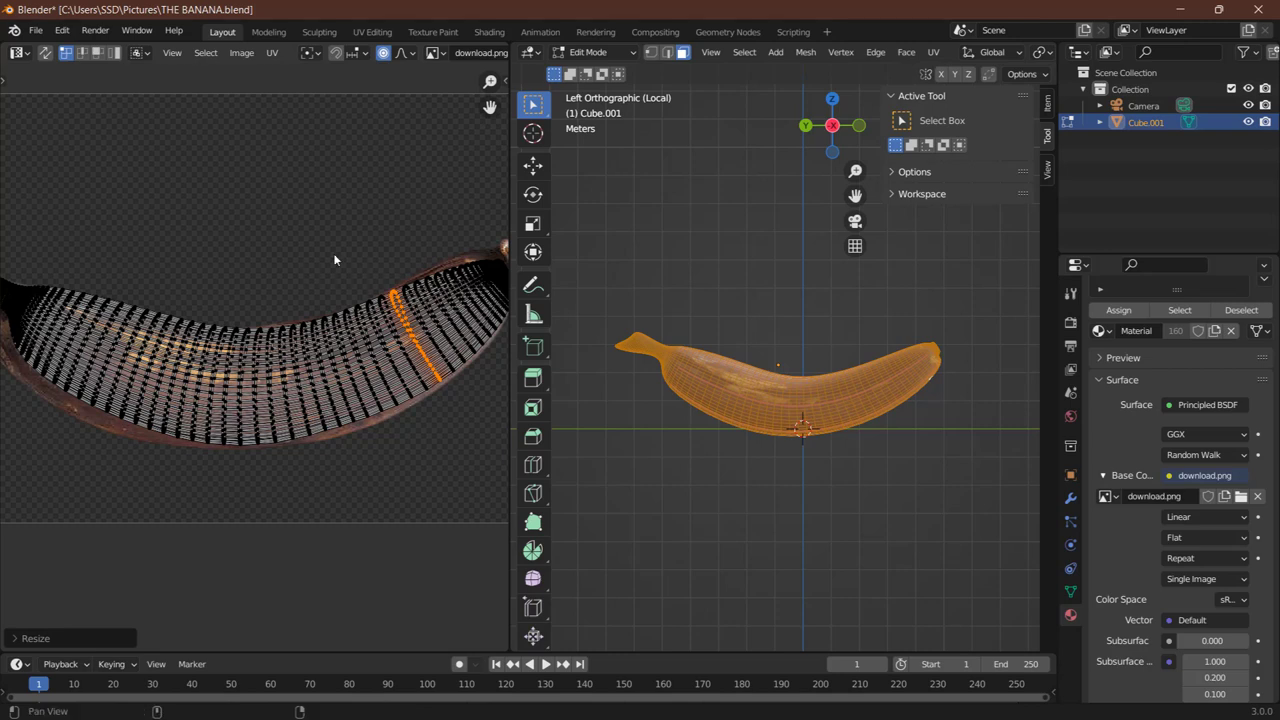
Box-select the stem UVs and move them up-left onto the photo's stem
middle_drag(333, 253, 148, 245)
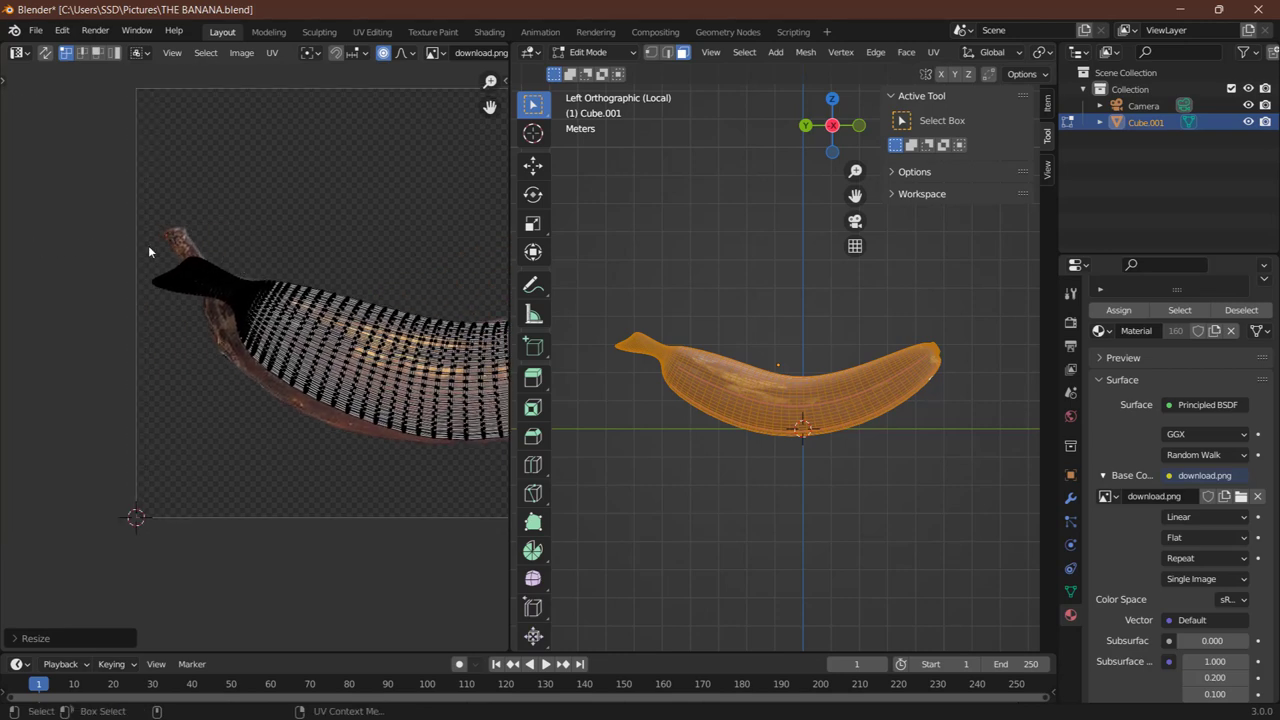
drag(148, 245, 216, 314)
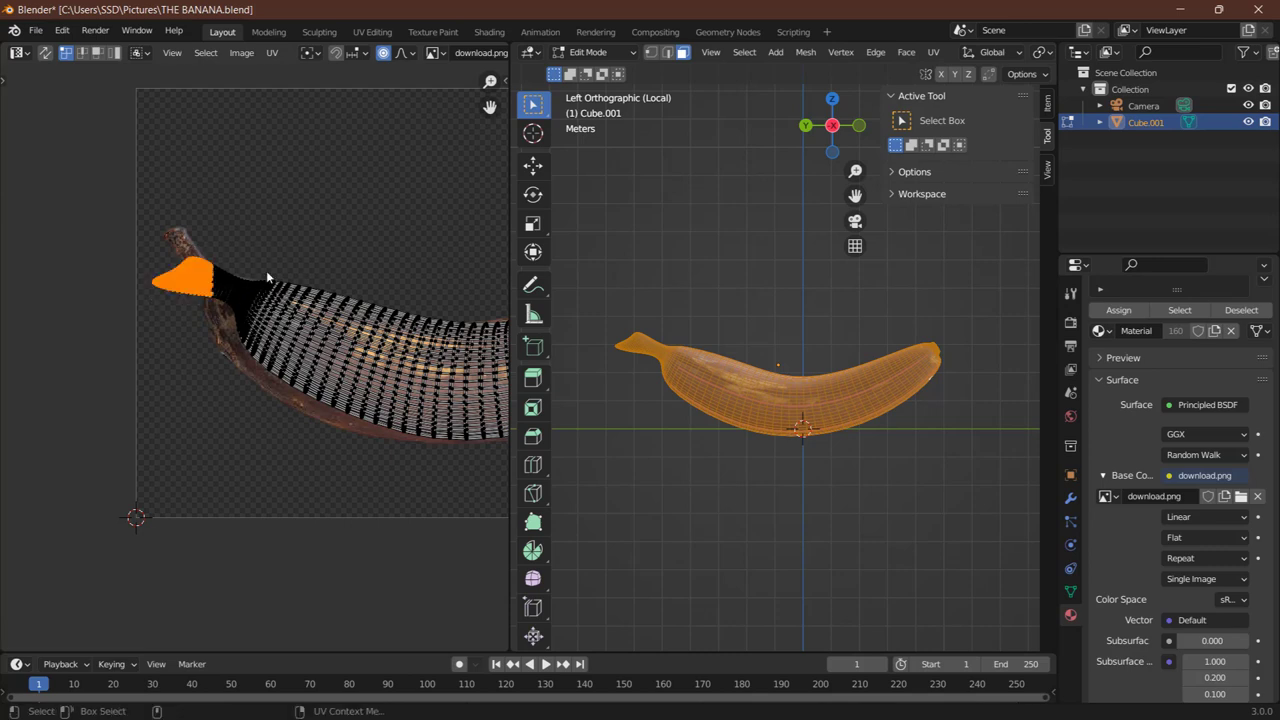
key(g)
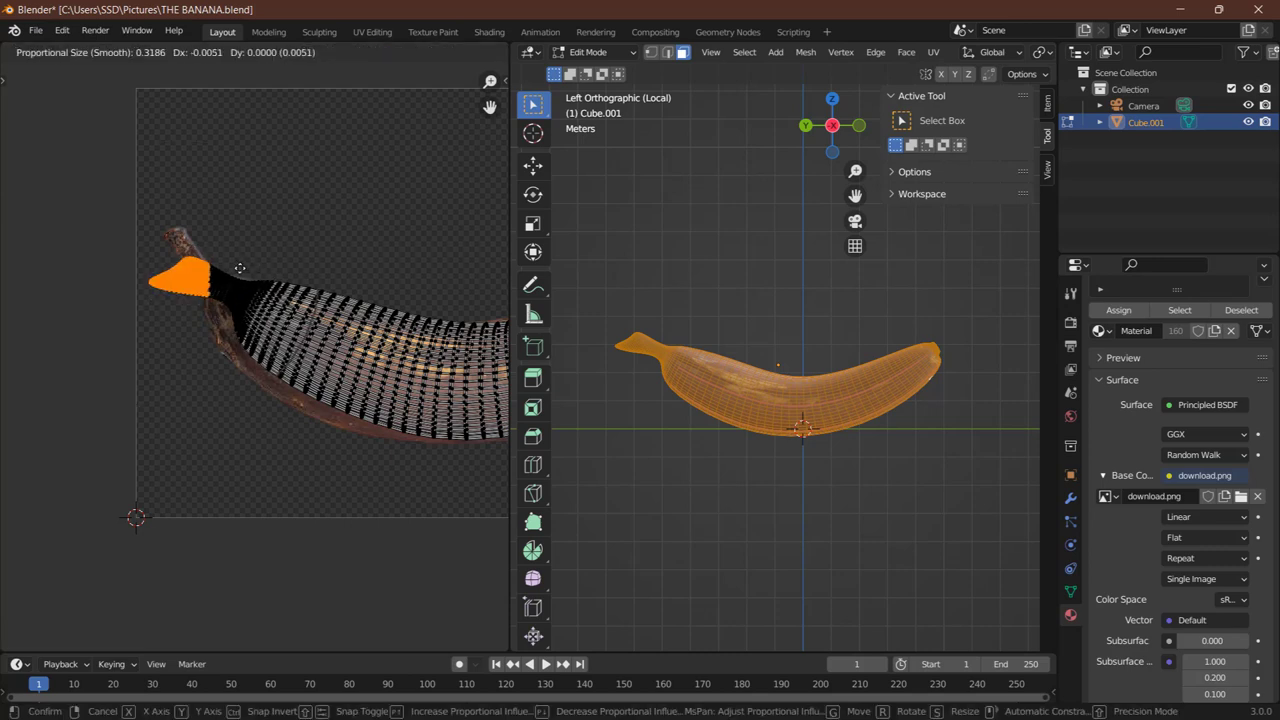
click(228, 258)
scroll(300, 300, down, 1)
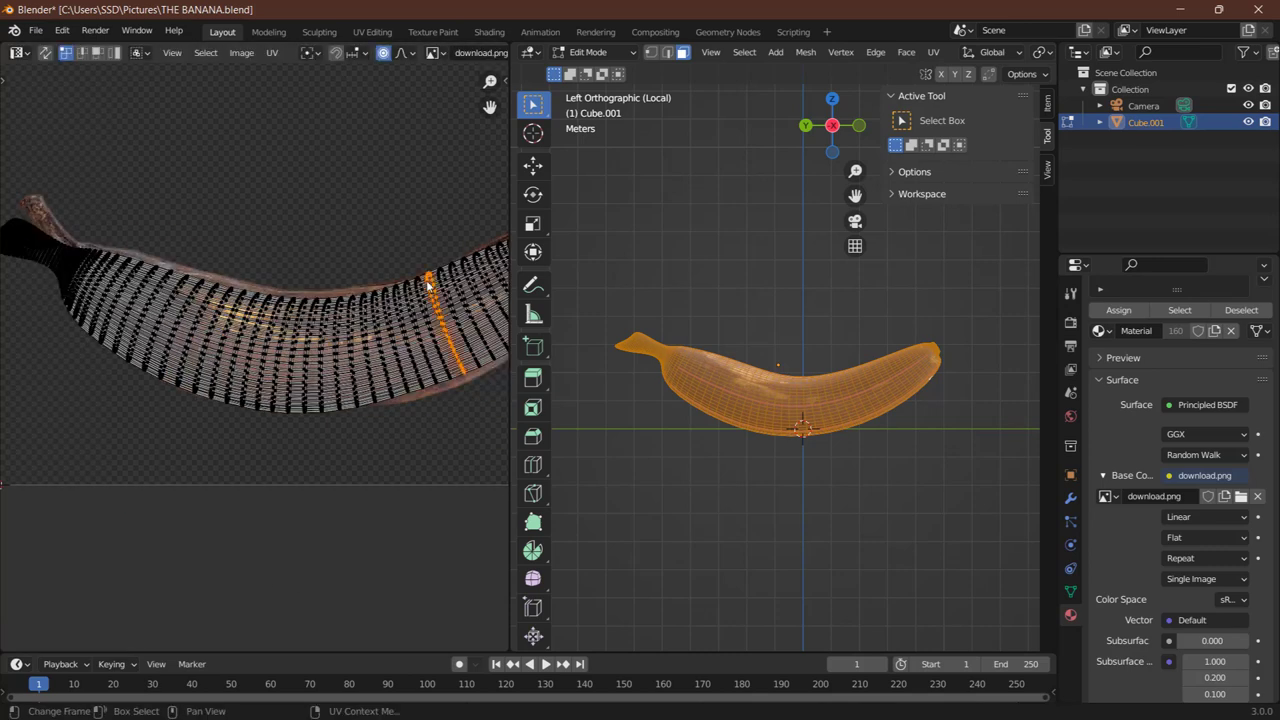
alt+click(392, 340)
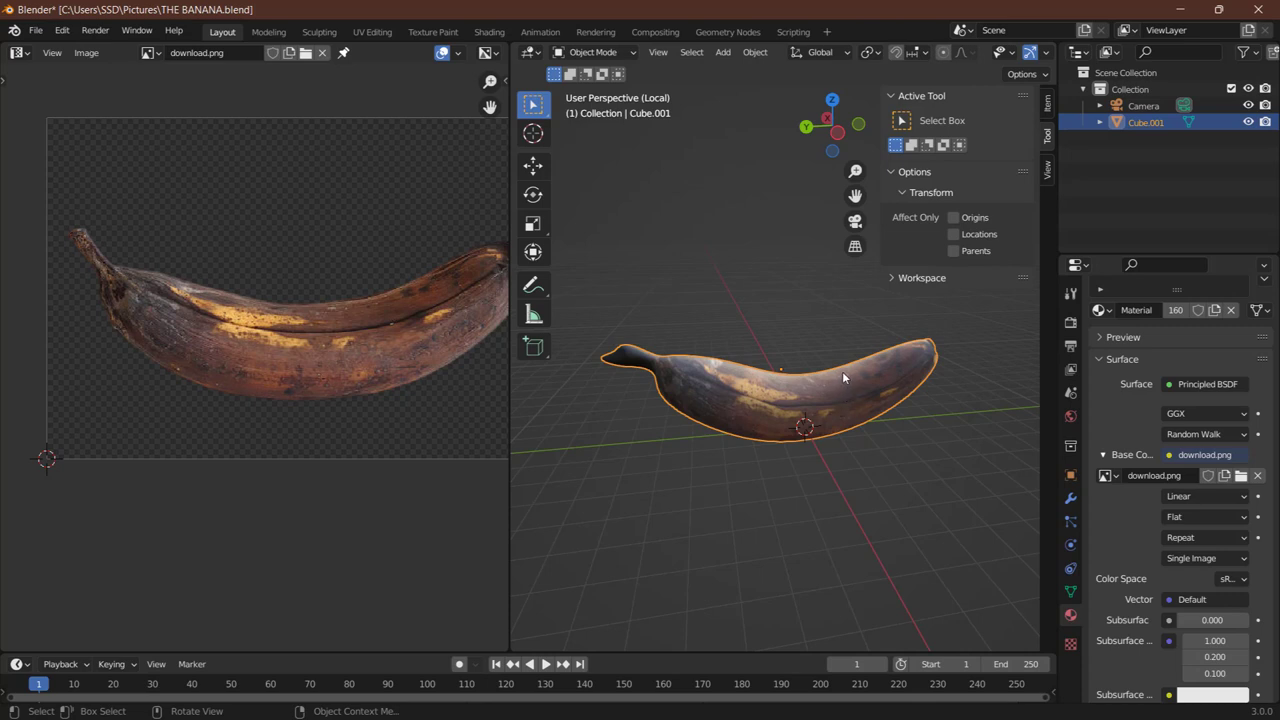
Orbit the viewport to inspect the textured banana upright, front-on and from above
scroll(727, 343, up, 1)
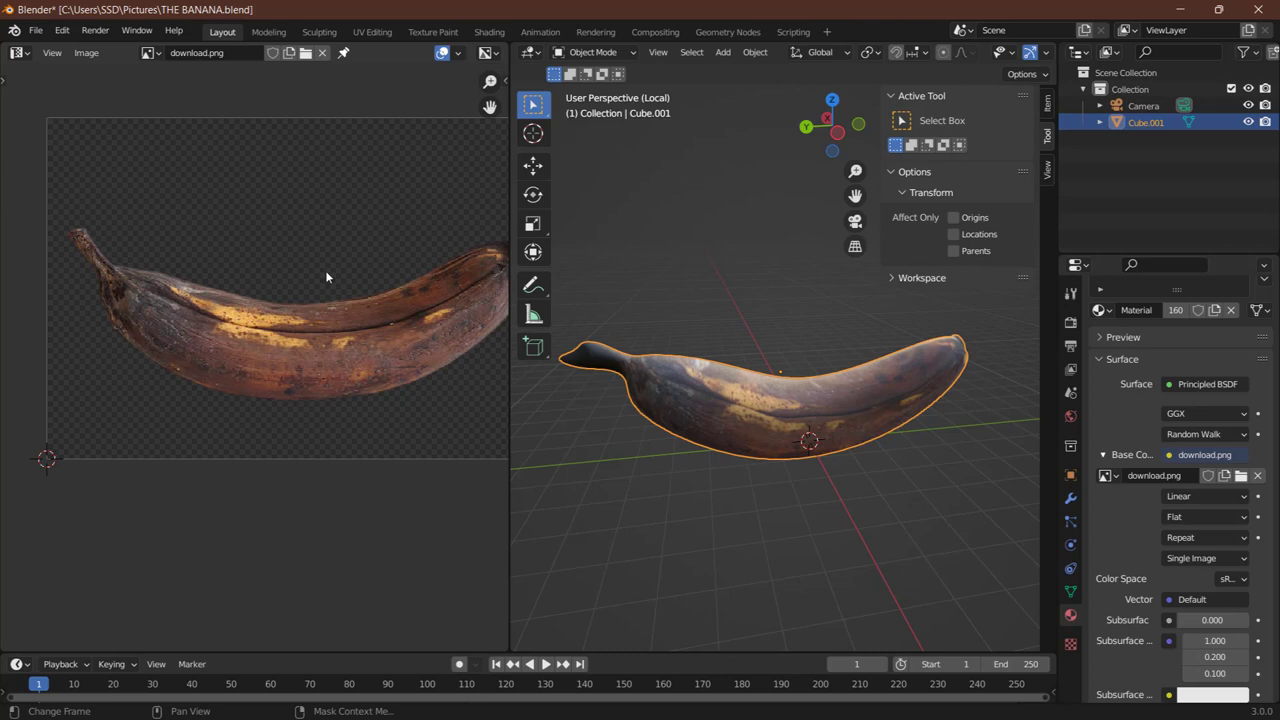
mouse_move(832, 125)
mouse_down()
mouse_move(870, 115)
mouse_move(835, 140)
mouse_move(826, 115)
mouse_up()
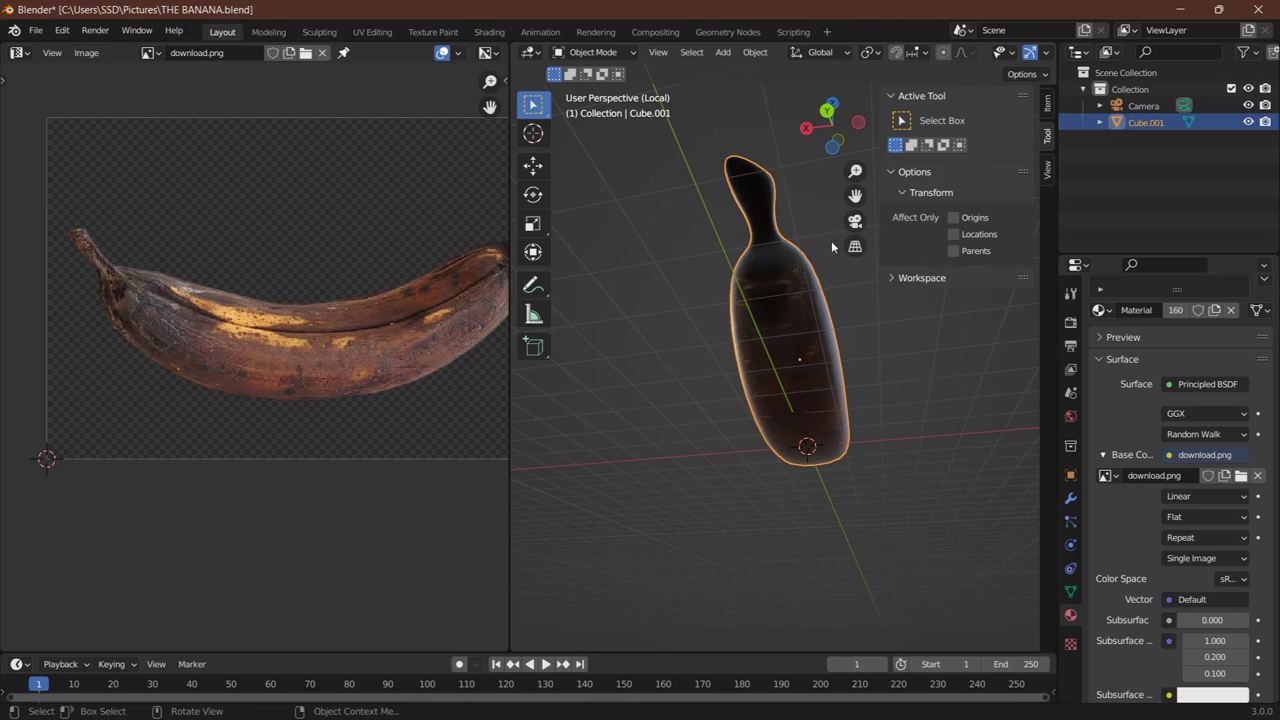
drag(836, 118, 832, 120)
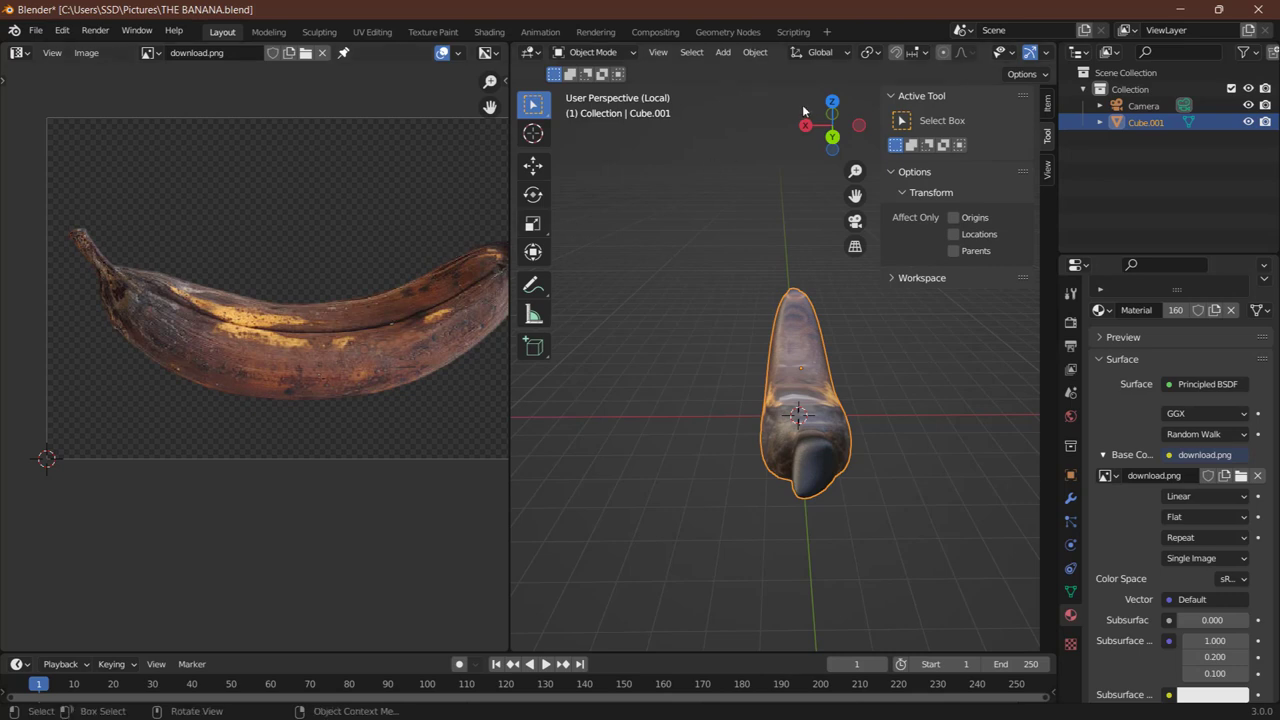
drag(830, 122, 940, 164)
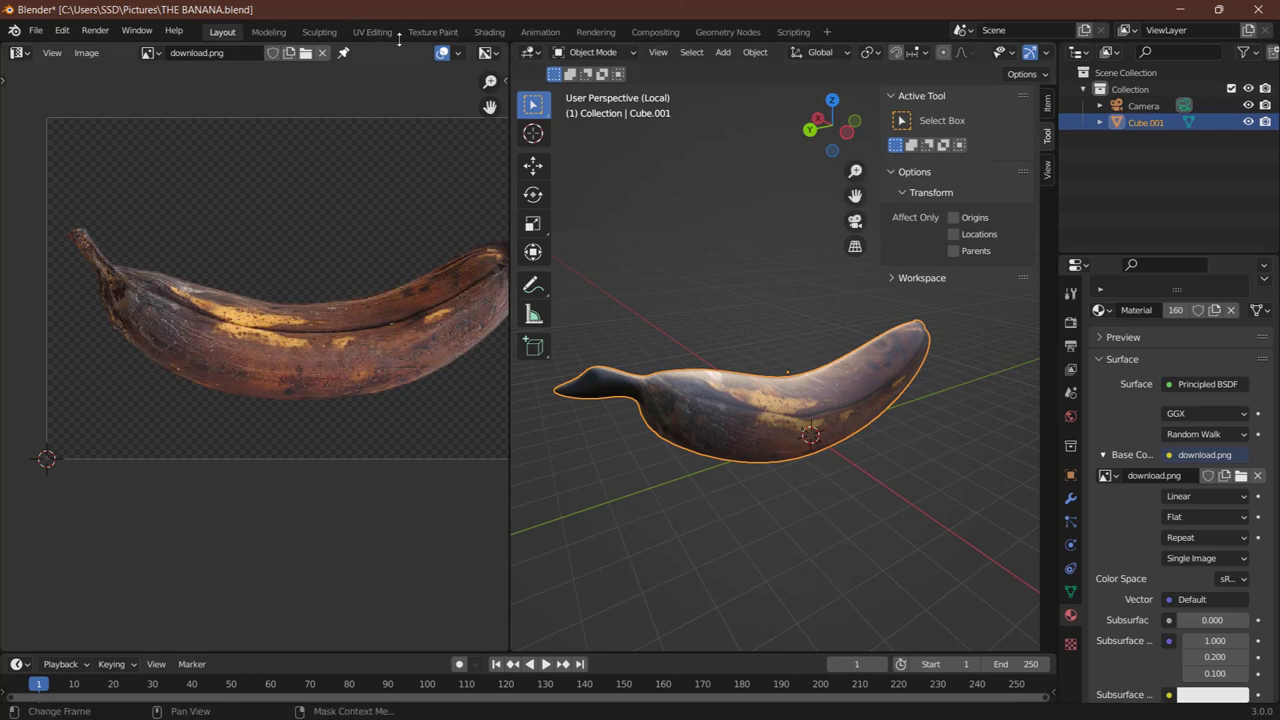
click(18, 52)
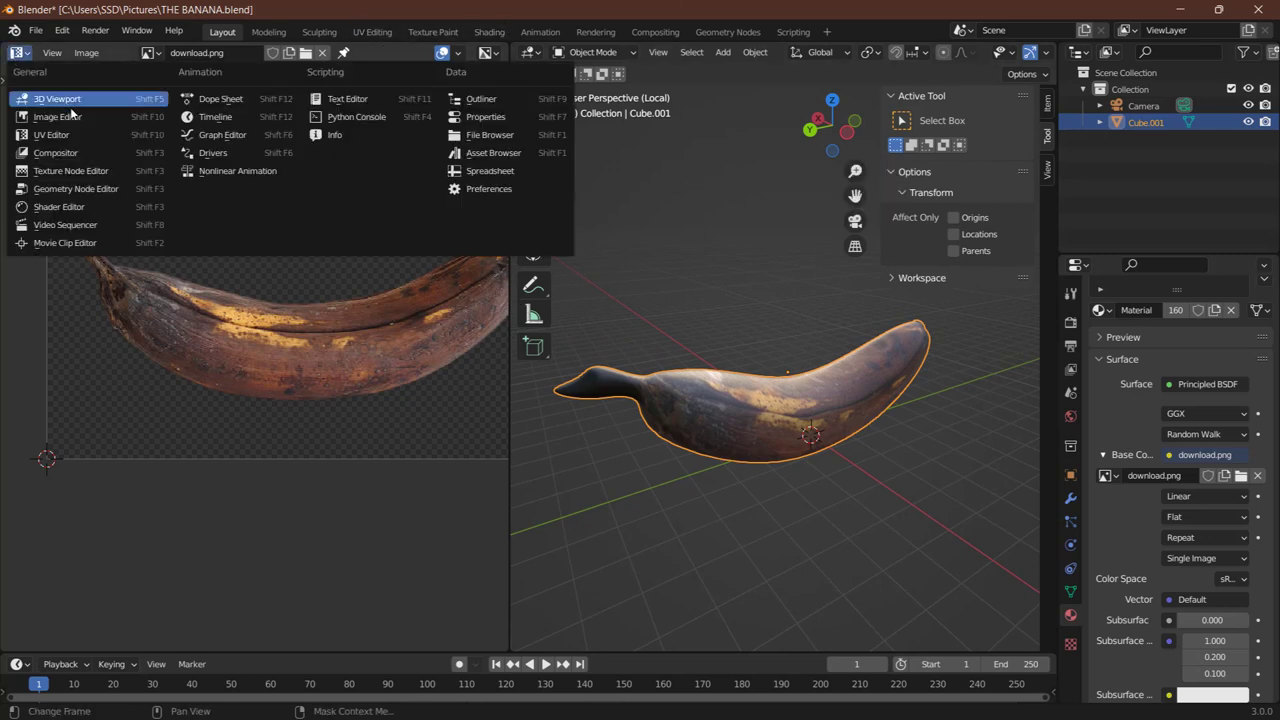
In the Shader Editor, duplicate the download.png image texture node and connect the copy to the Principled BSDF
click(80, 207)
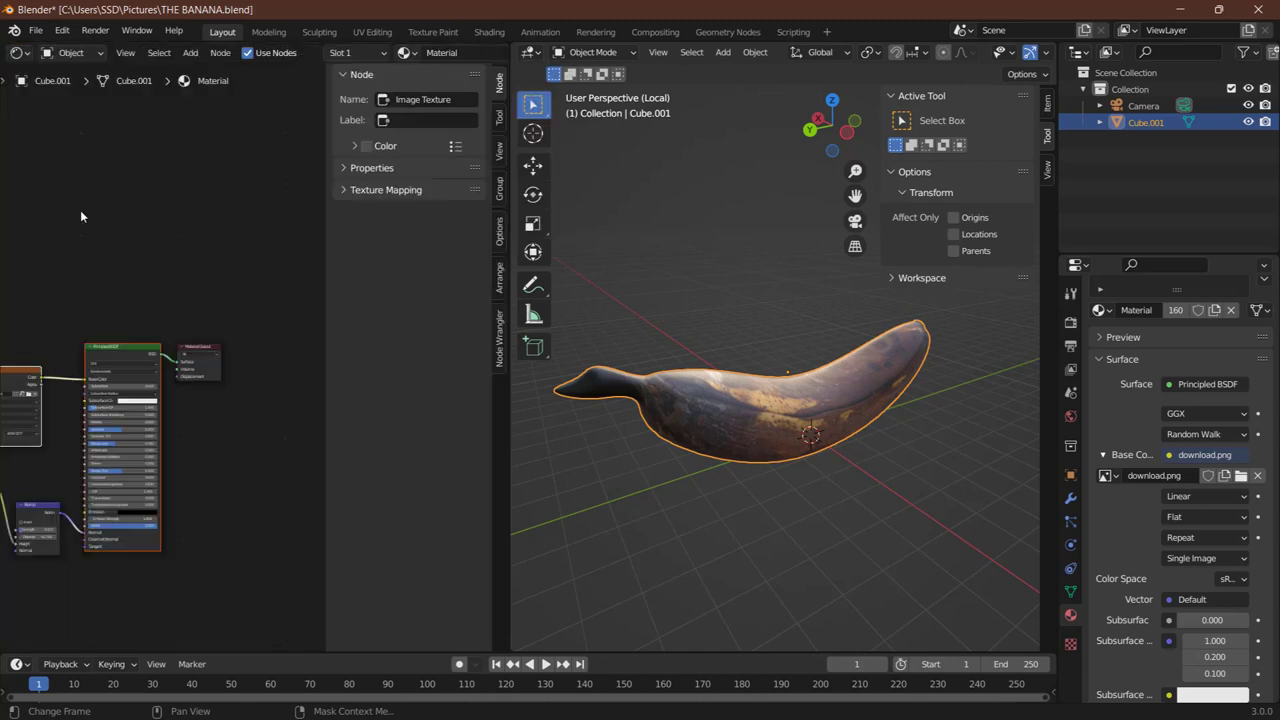
click(24, 382)
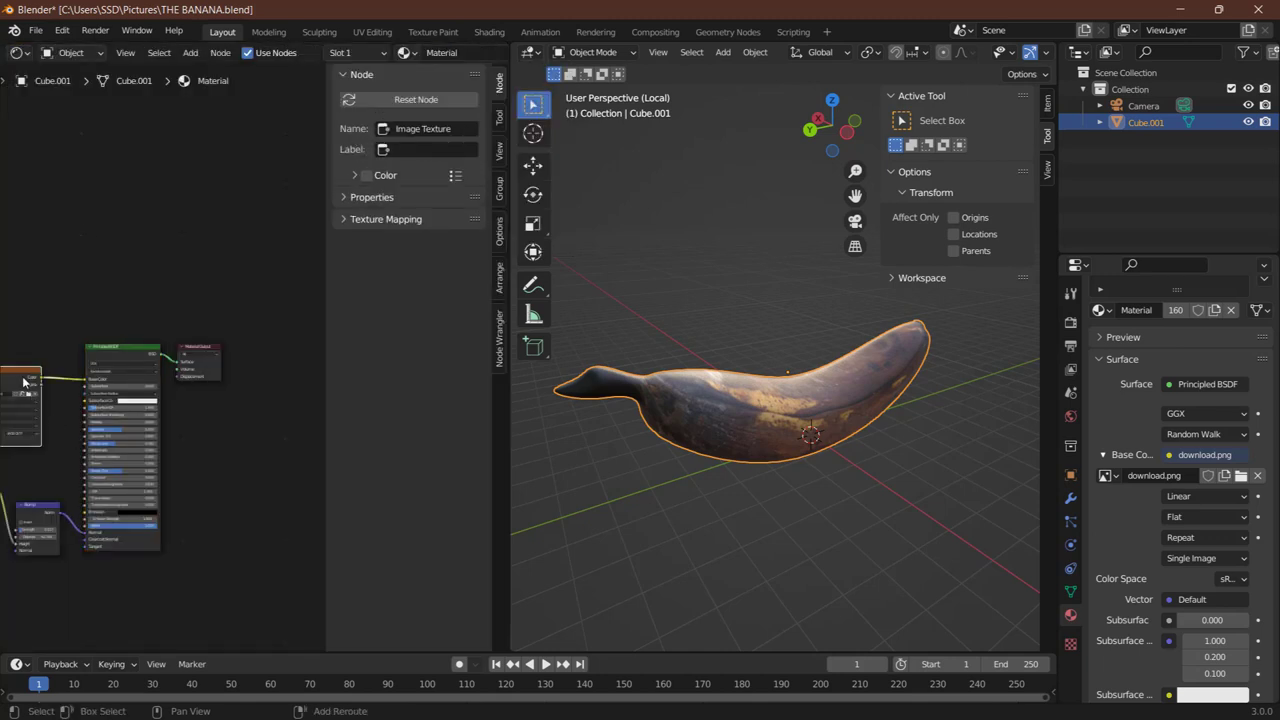
key(shift+d)
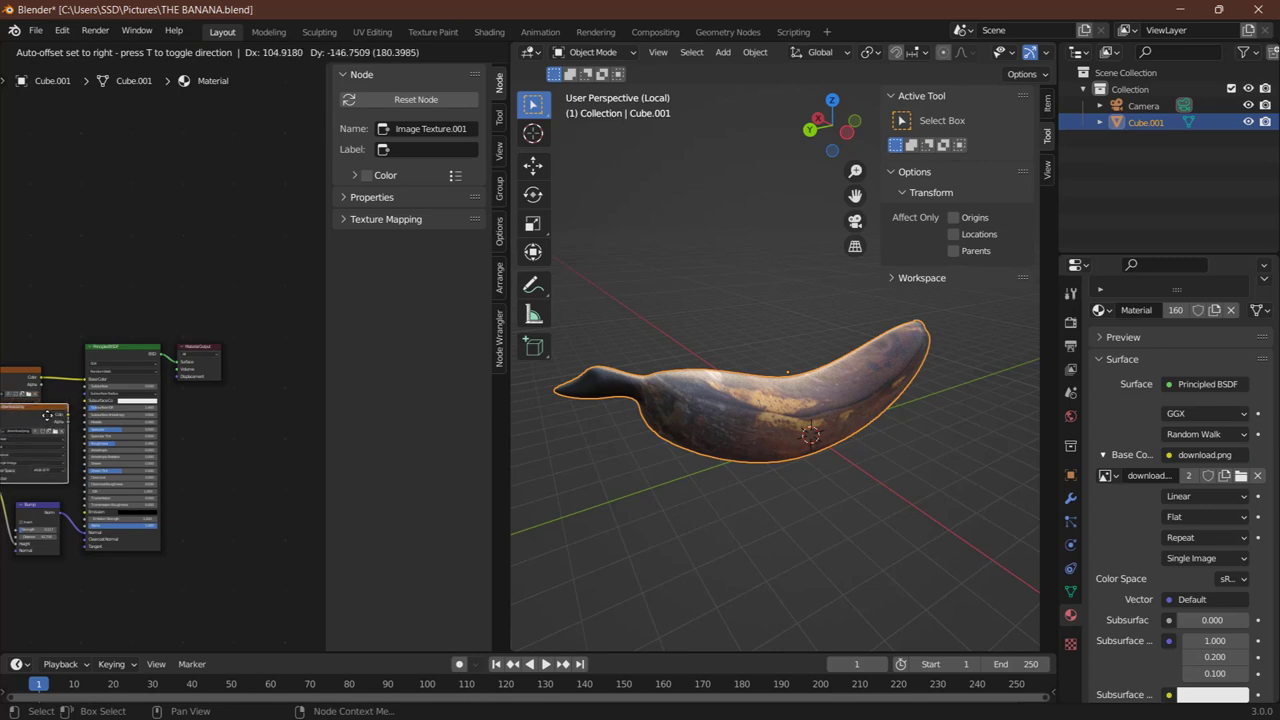
click(58, 421)
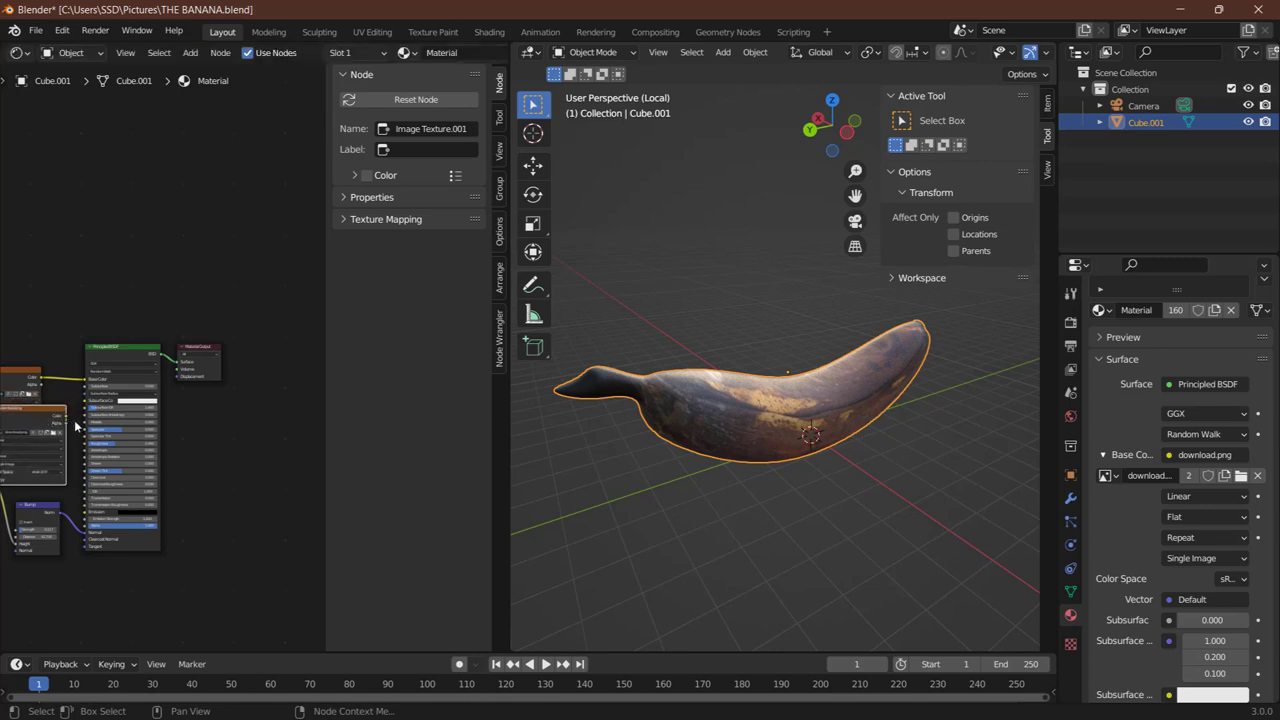
drag(66, 420, 89, 444)
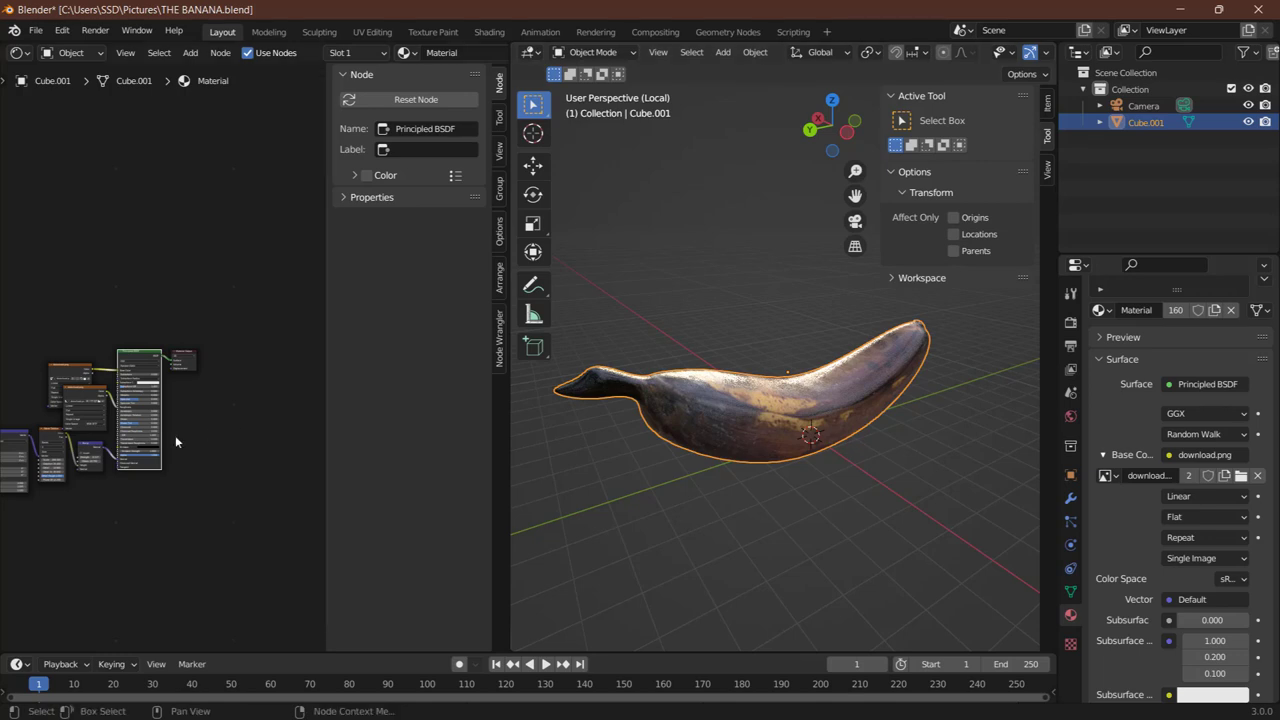
scroll(176, 441, down, 3)
scroll(176, 441, up, 5)
scroll(175, 441, up, 4)
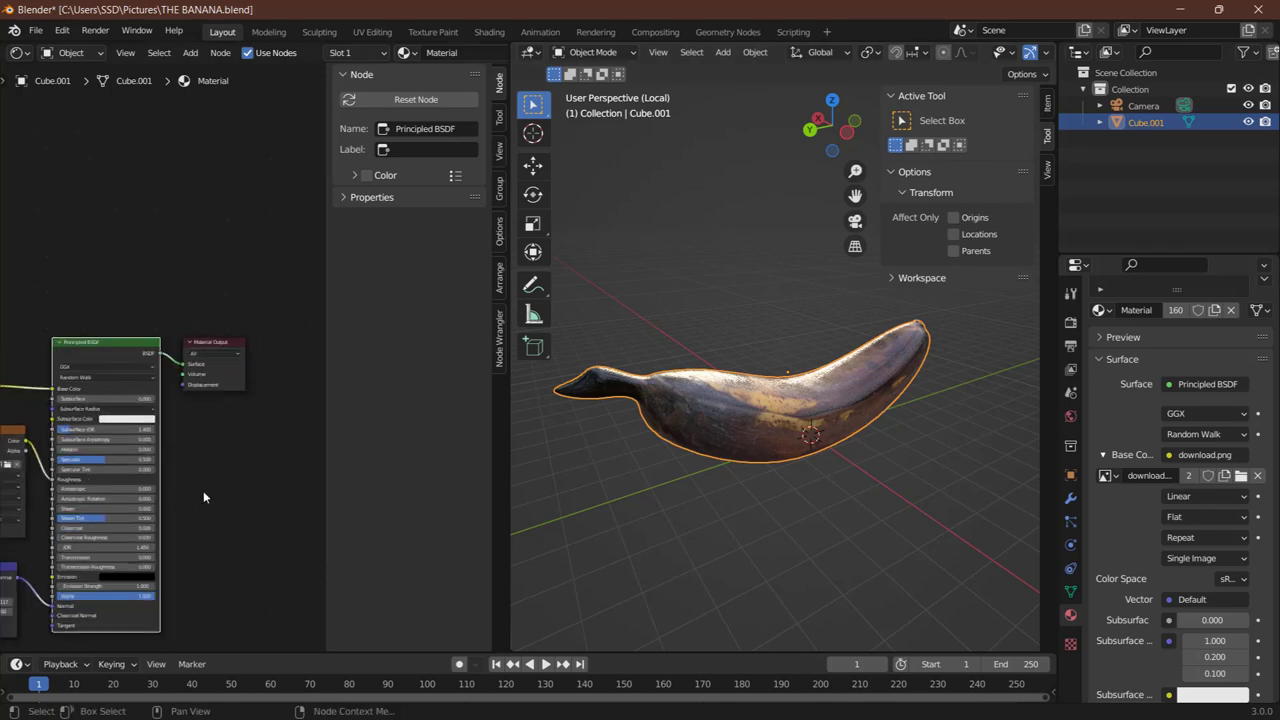
alt+drag(203, 490, 359, 462)
alt+drag(120, 437, 138, 411)
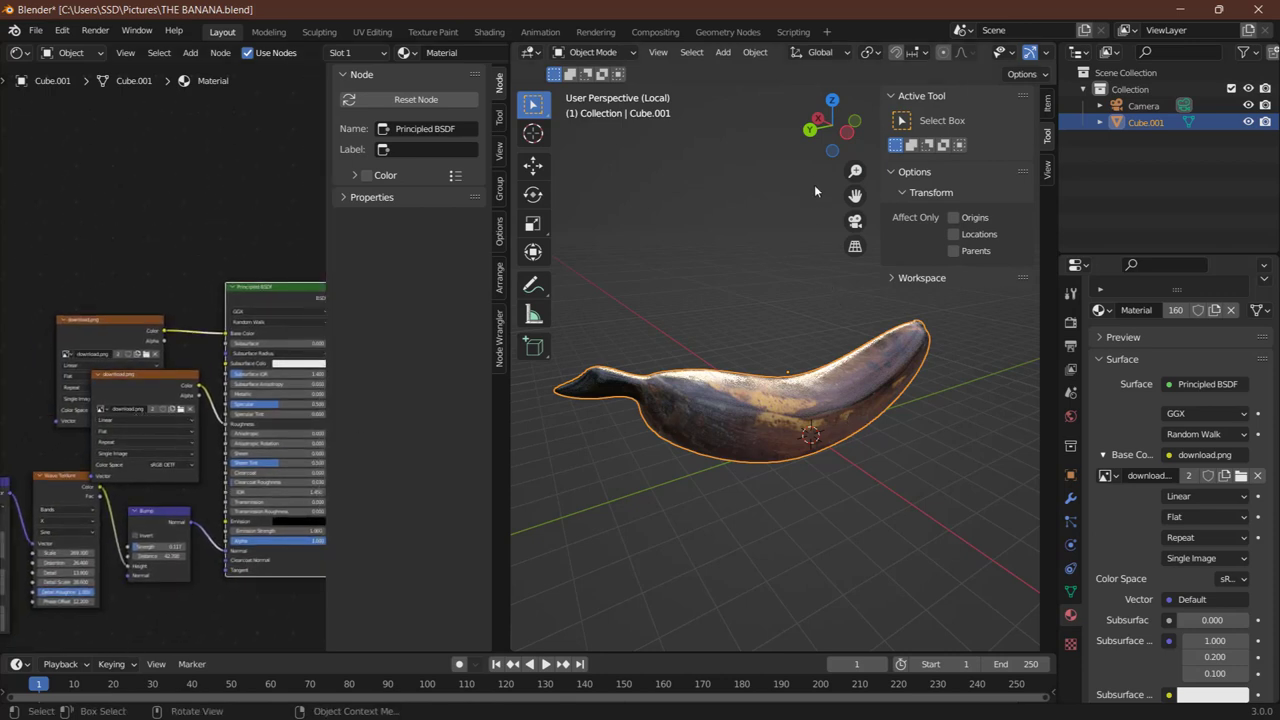
Switch the viewport to Rendered shading and orbit around the brown rotten banana
key(z)
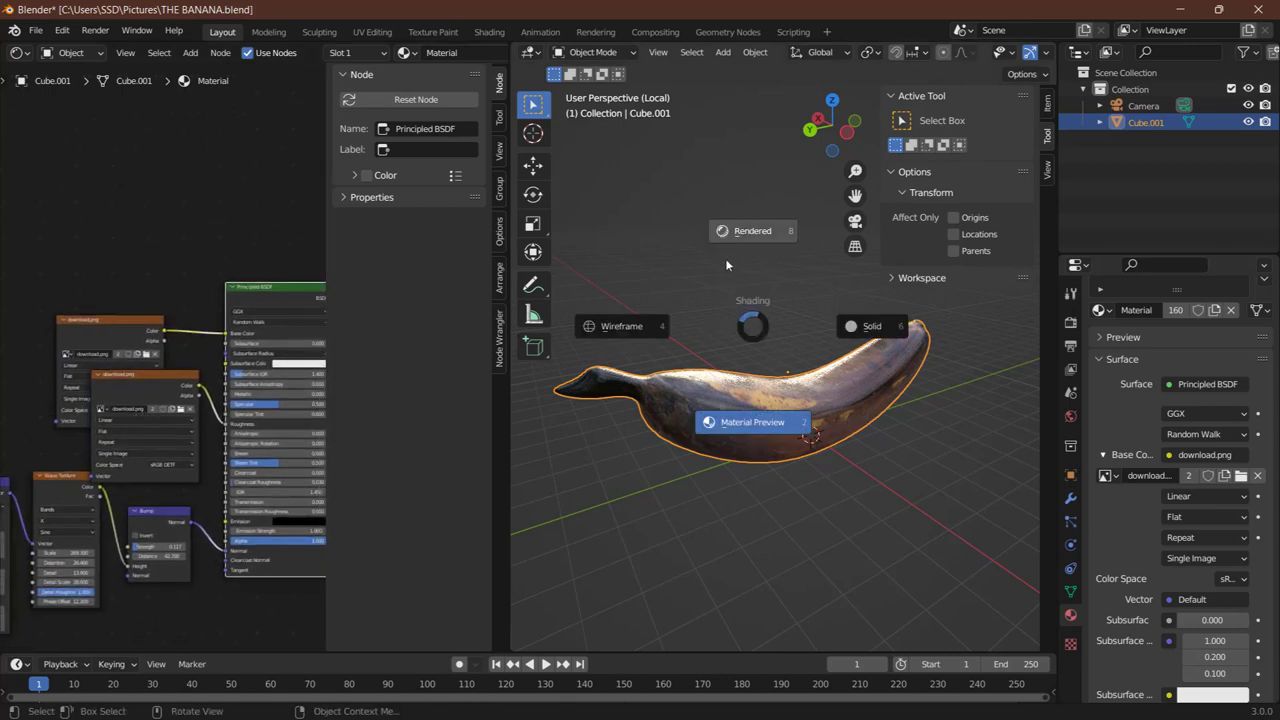
click(727, 230)
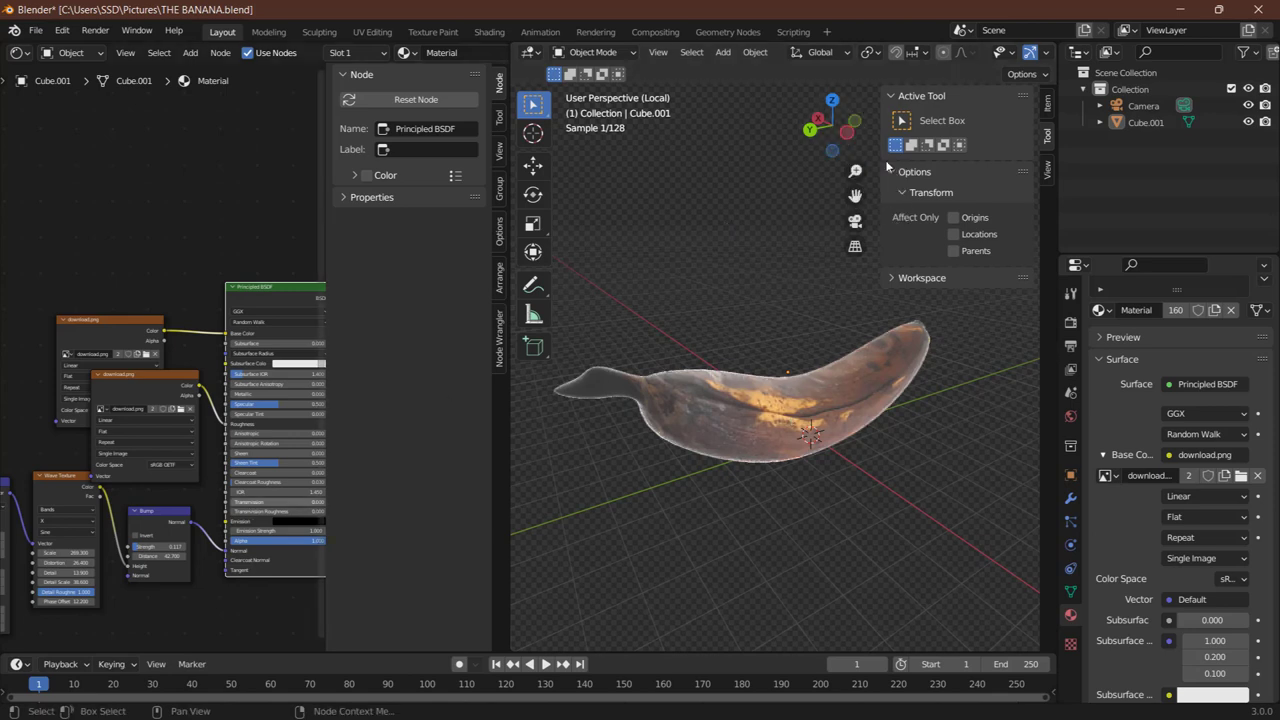
mouse_move(832, 124)
mouse_down()
mouse_move(860, 150)
mouse_move(840, 130)
mouse_up()
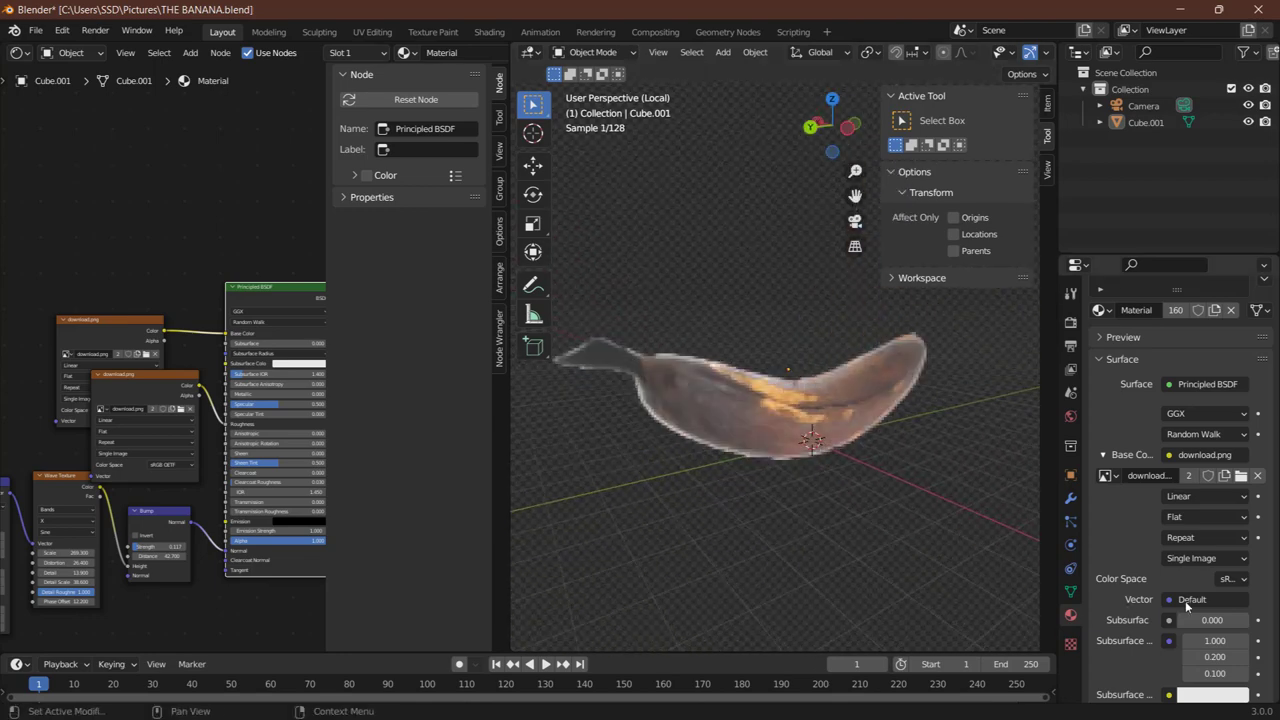
Drive the World Surface colour with an Environment Texture and browse for its image
click(1070, 416)
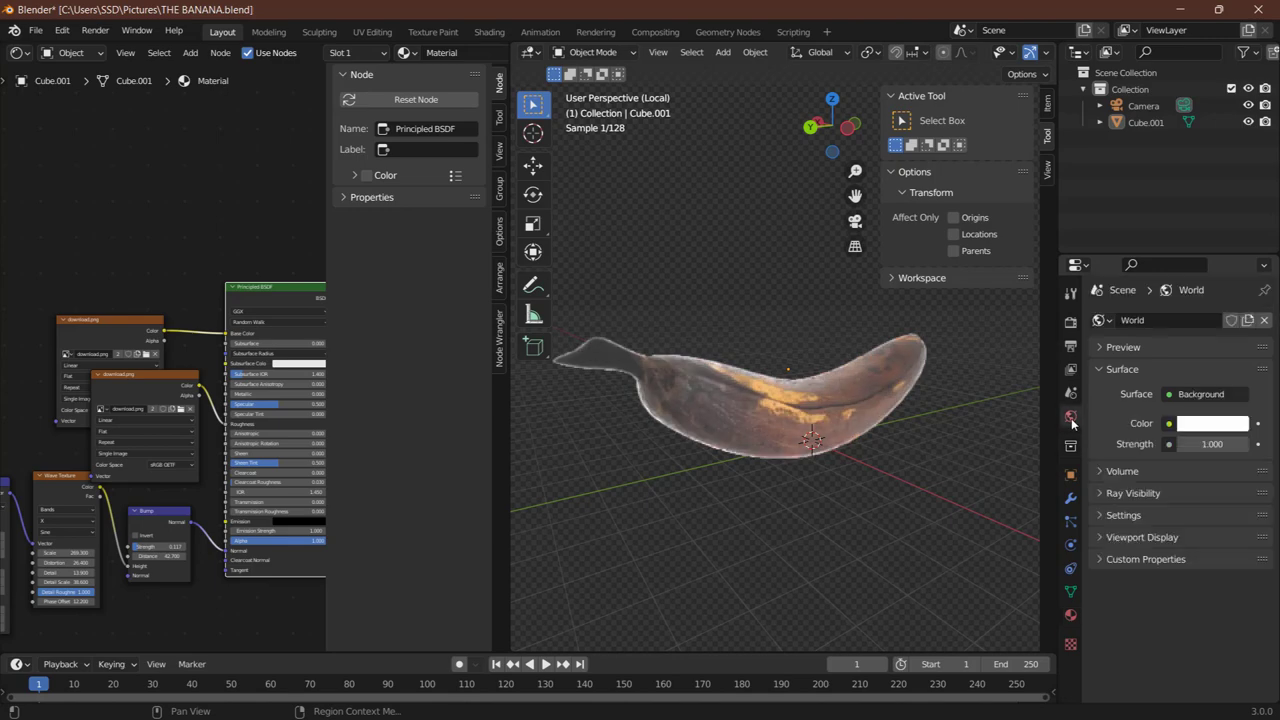
click(1169, 424)
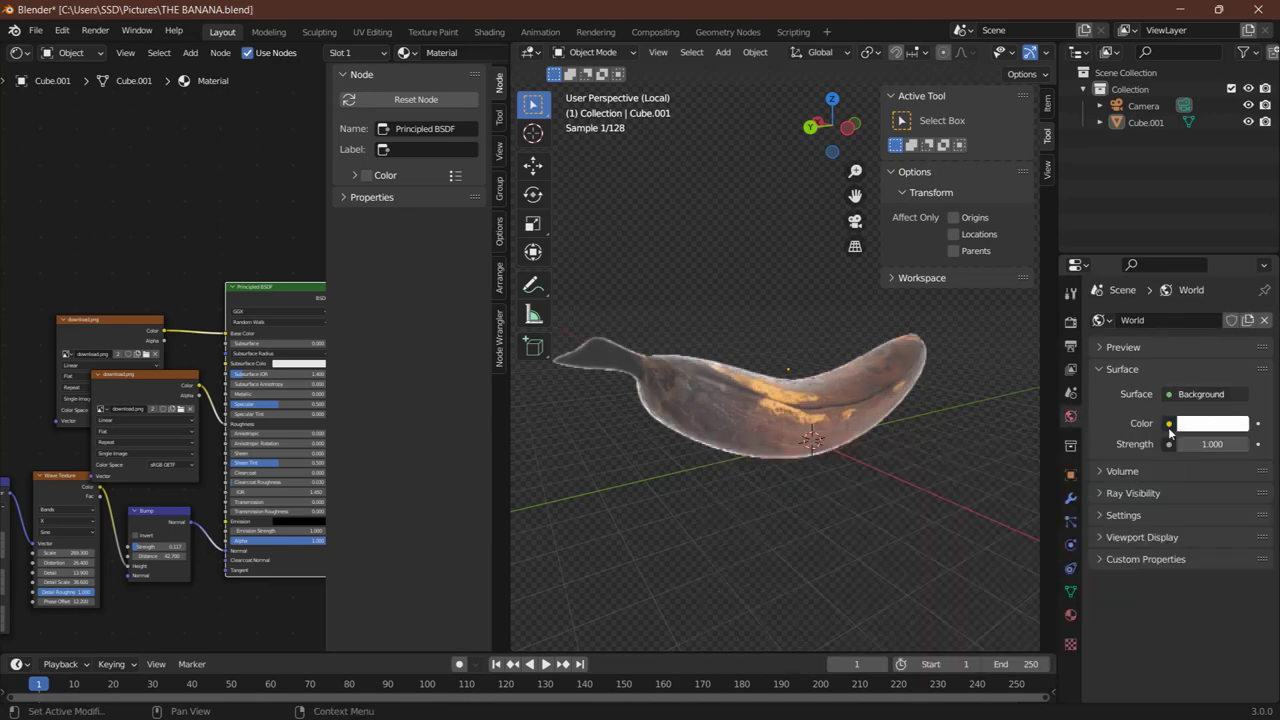
click(1169, 424)
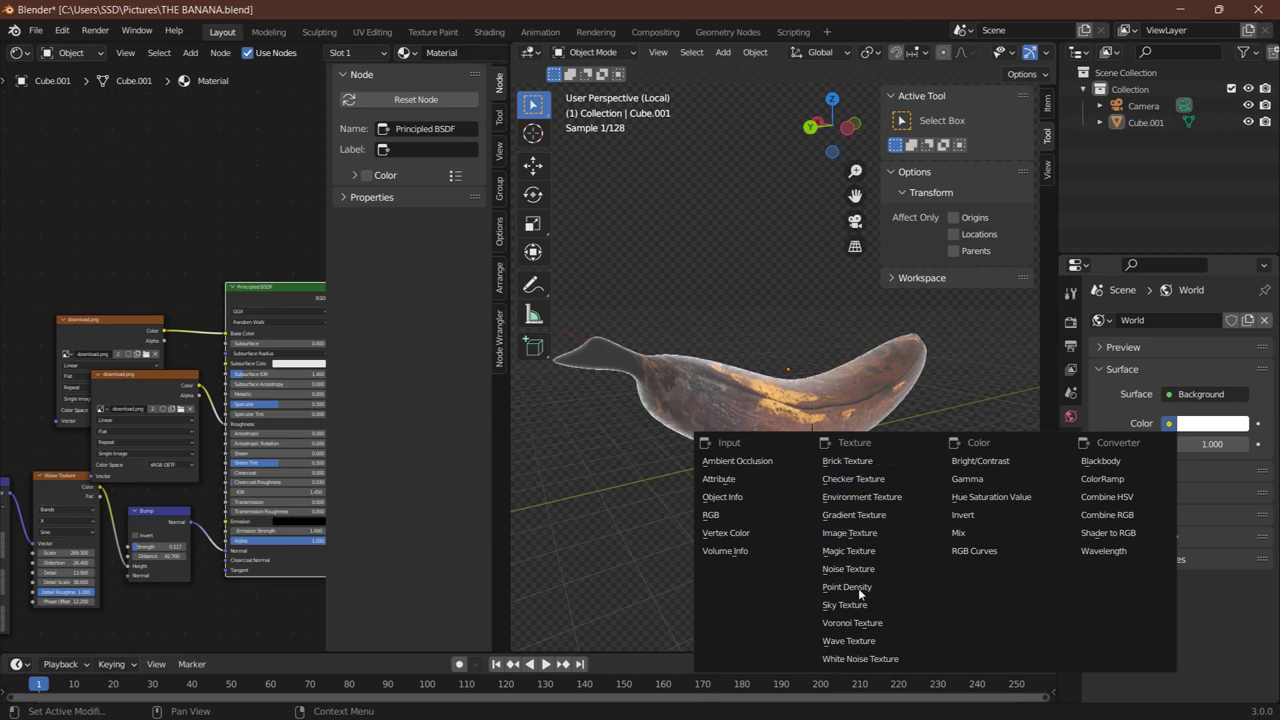
click(870, 495)
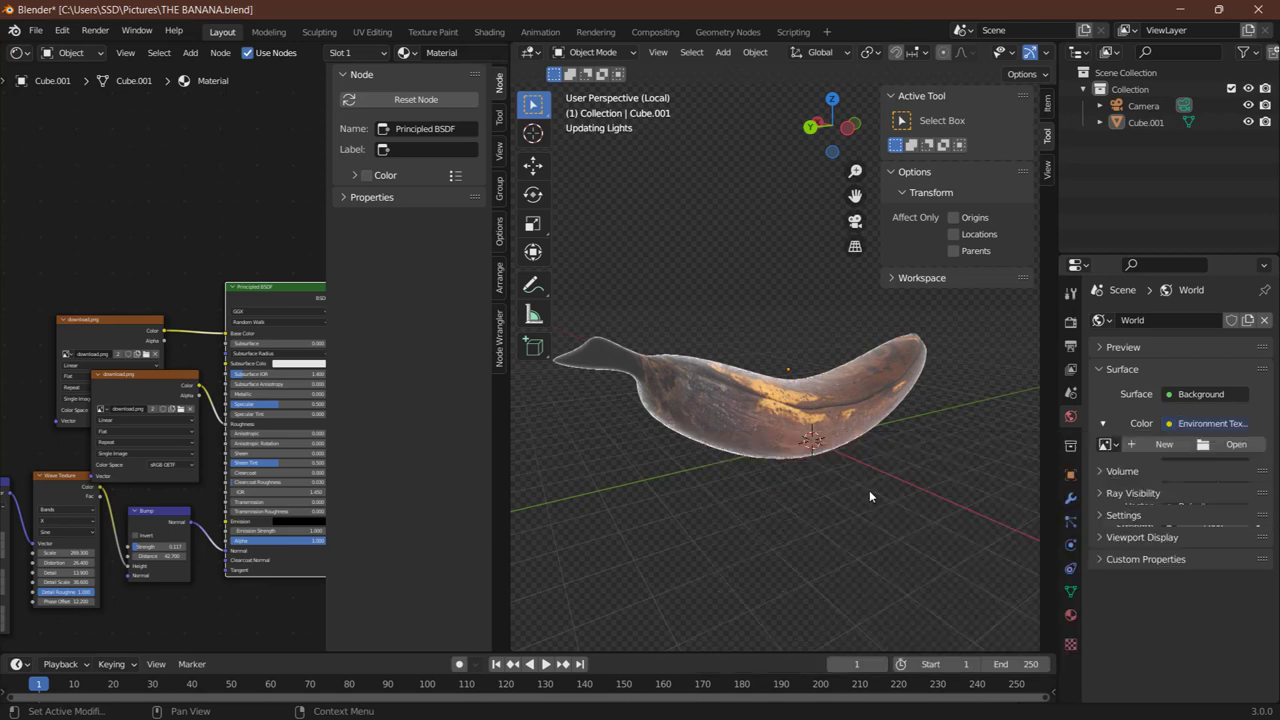
click(1220, 444)
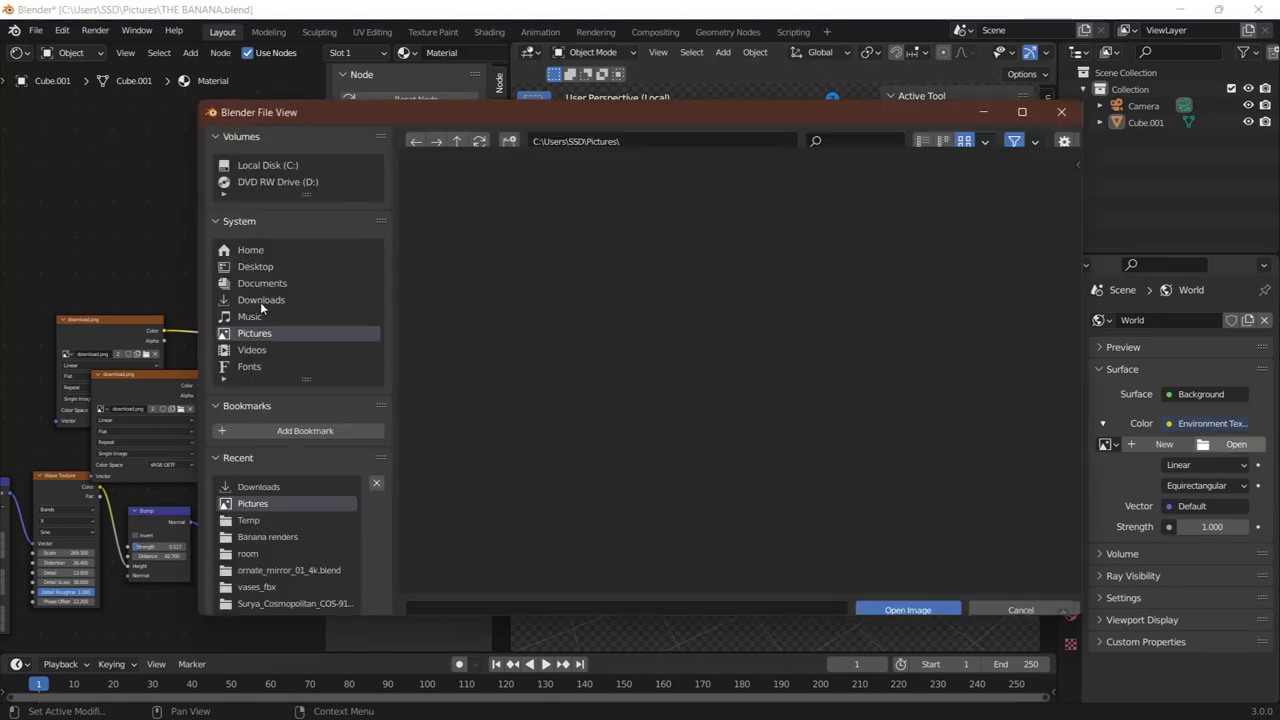
Load 492-free-hdri-skies-com.hdr from the Downloads folder's 492-free-hdri-skies-com subfolder as the environment
click(260, 301)
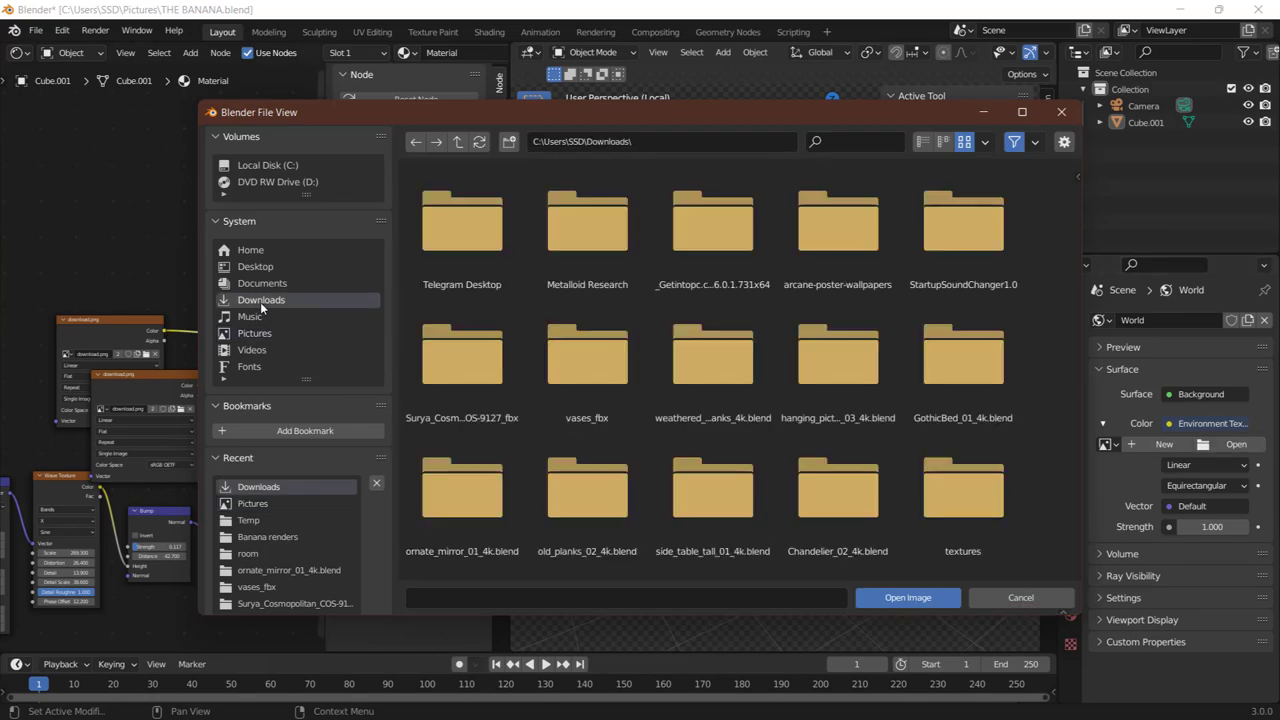
scroll(641, 296, down, 5)
scroll(641, 298, down, 10)
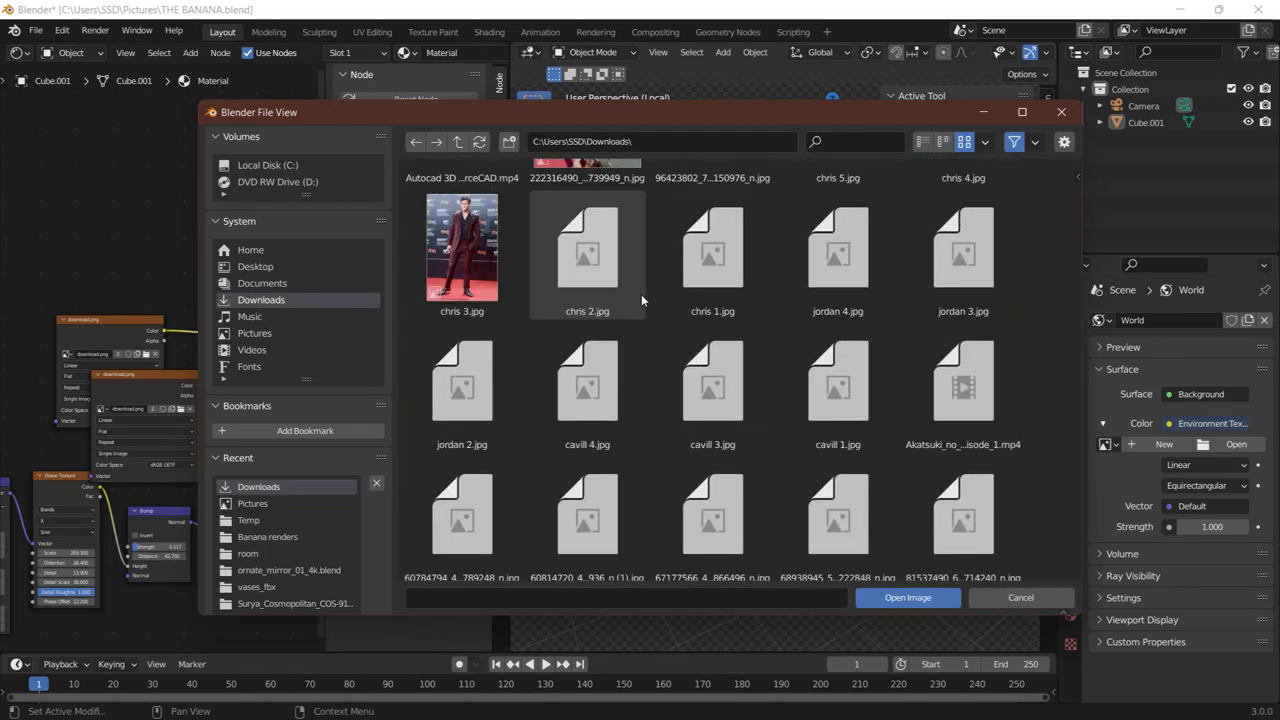
scroll(641, 294, down, 8)
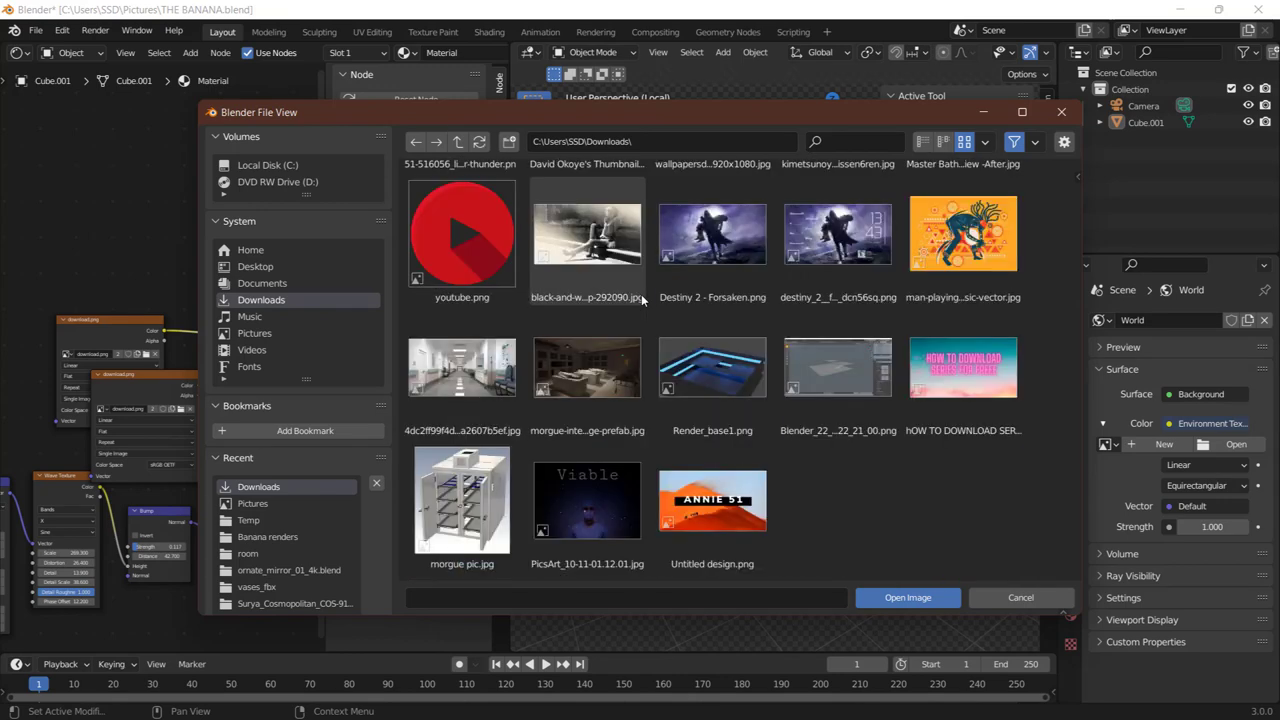
scroll(641, 294, up, 20)
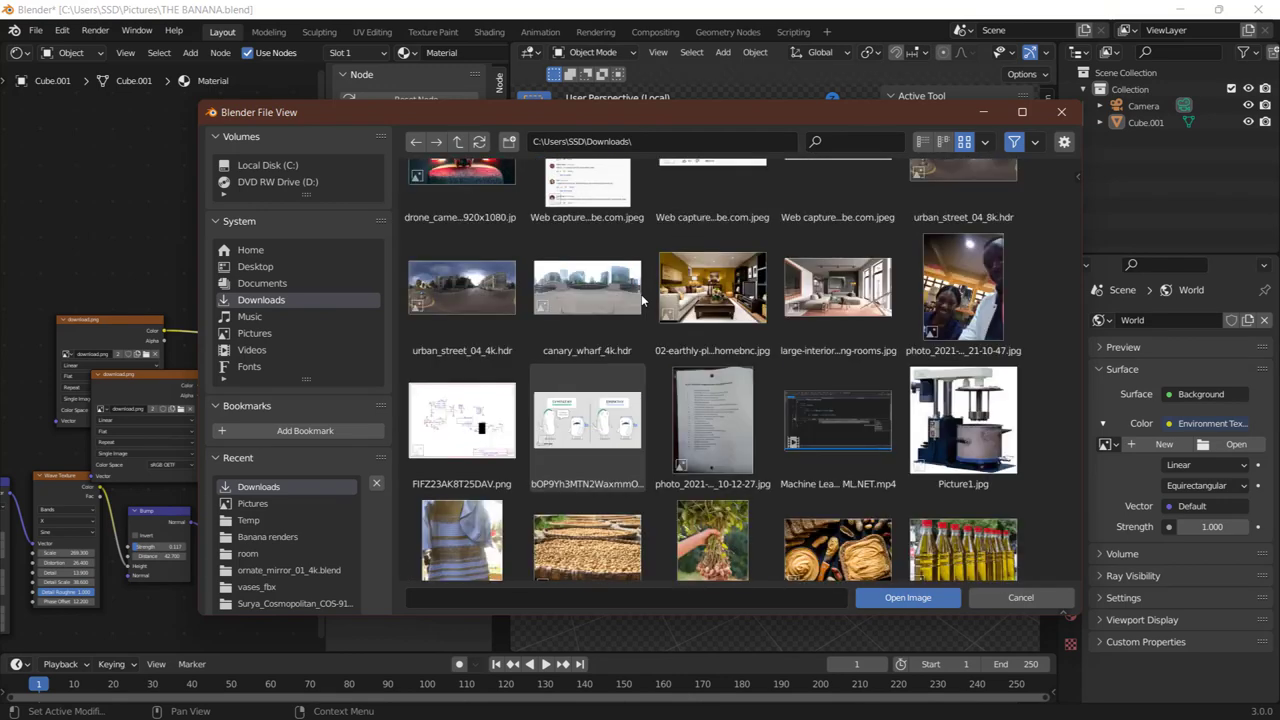
scroll(641, 294, down, 12)
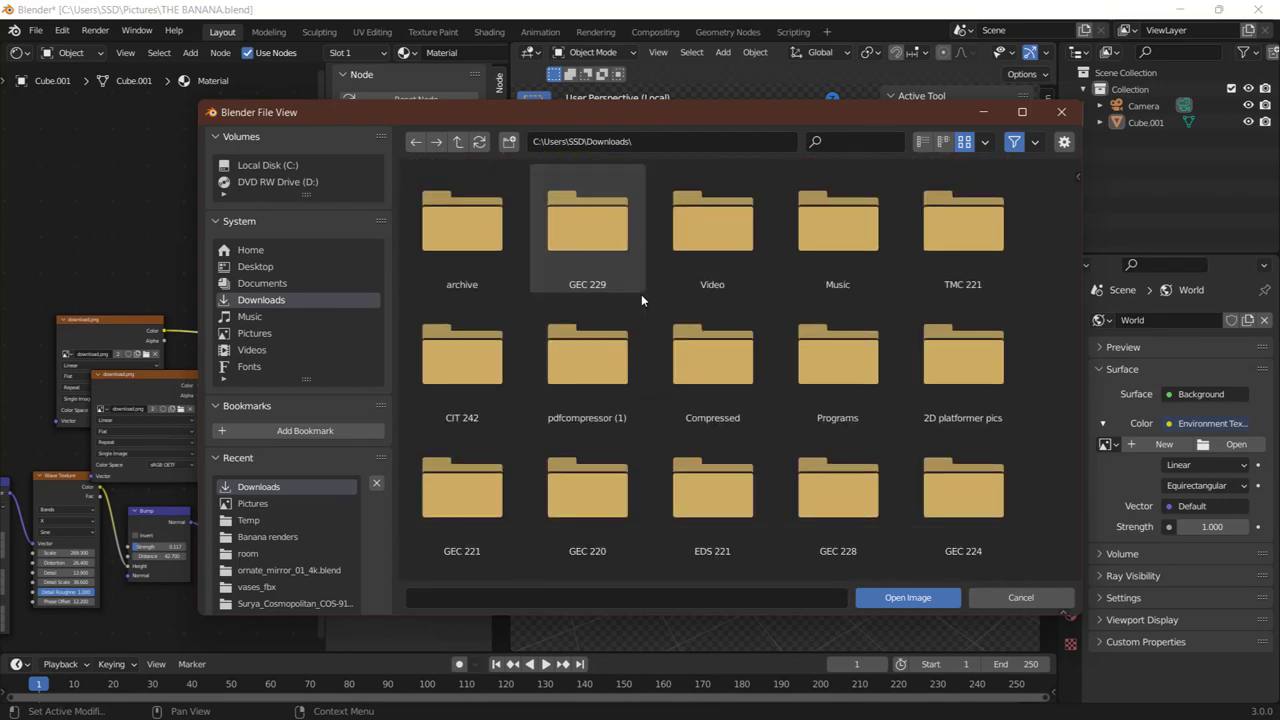
scroll(641, 294, up, 10)
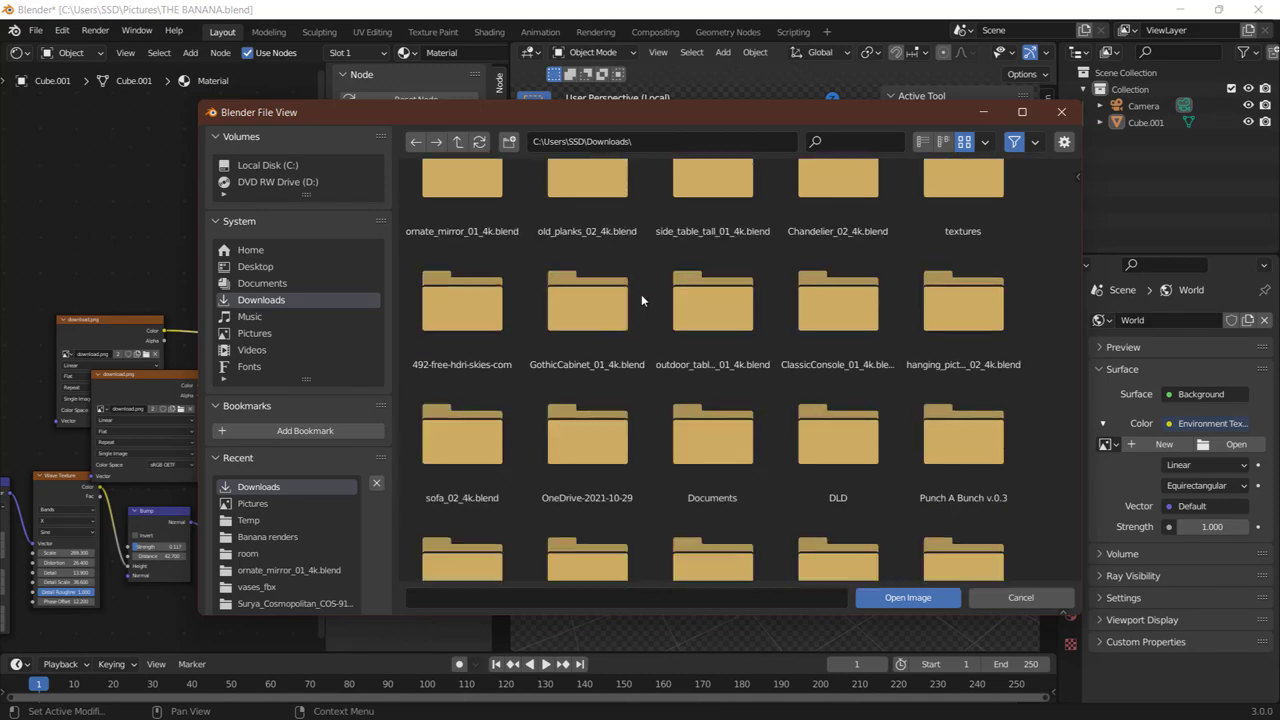
scroll(641, 294, down, 2)
scroll(641, 294, down, 1)
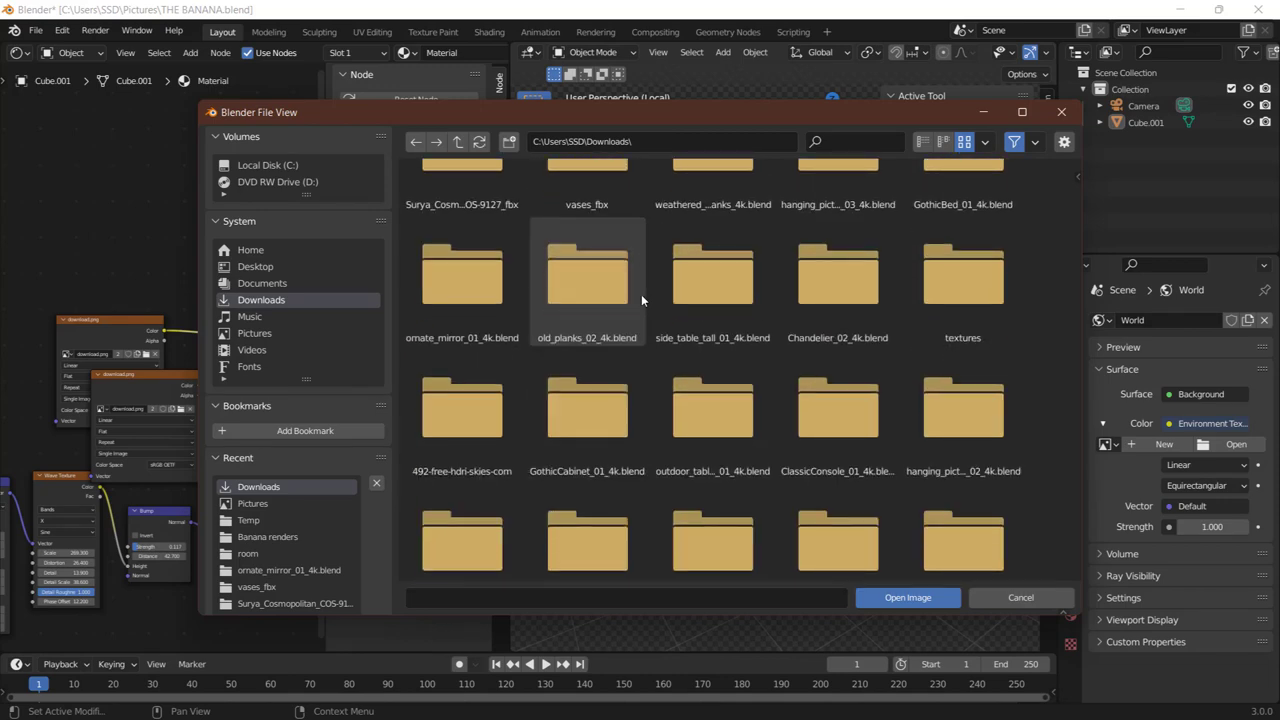
double_click(486, 453)
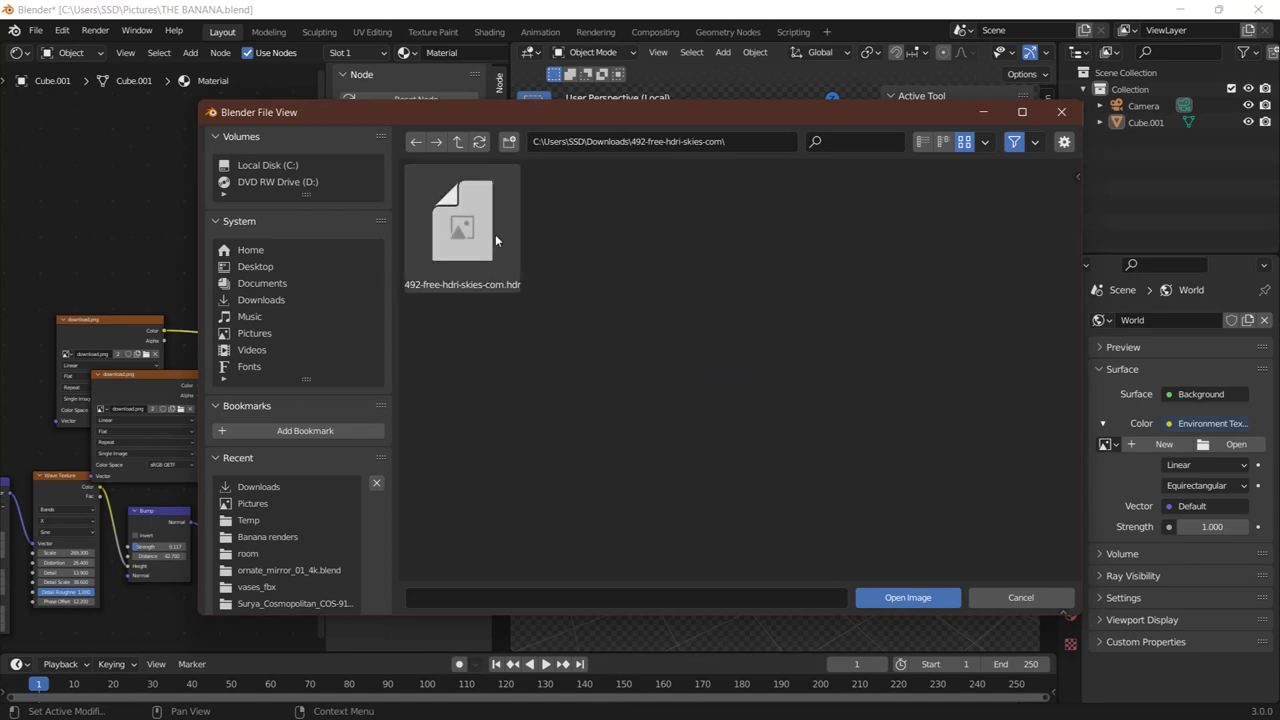
double_click(495, 234)
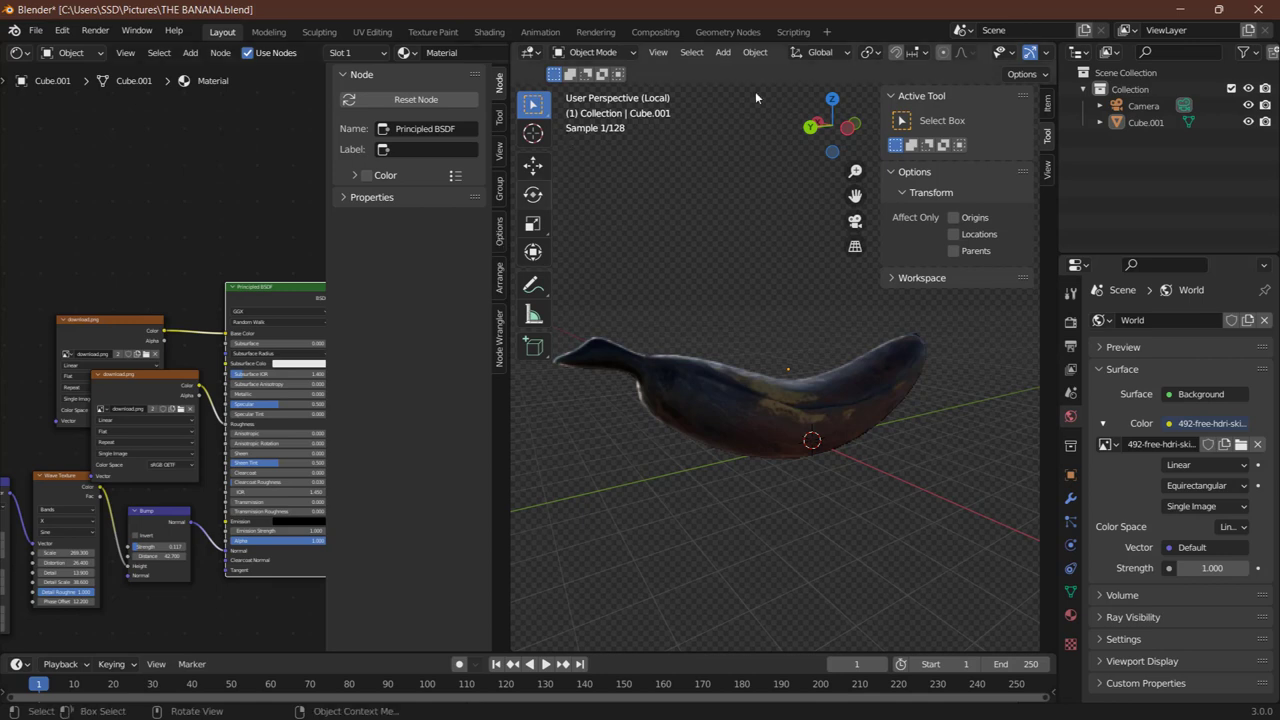
drag(816, 136, 770, 142)
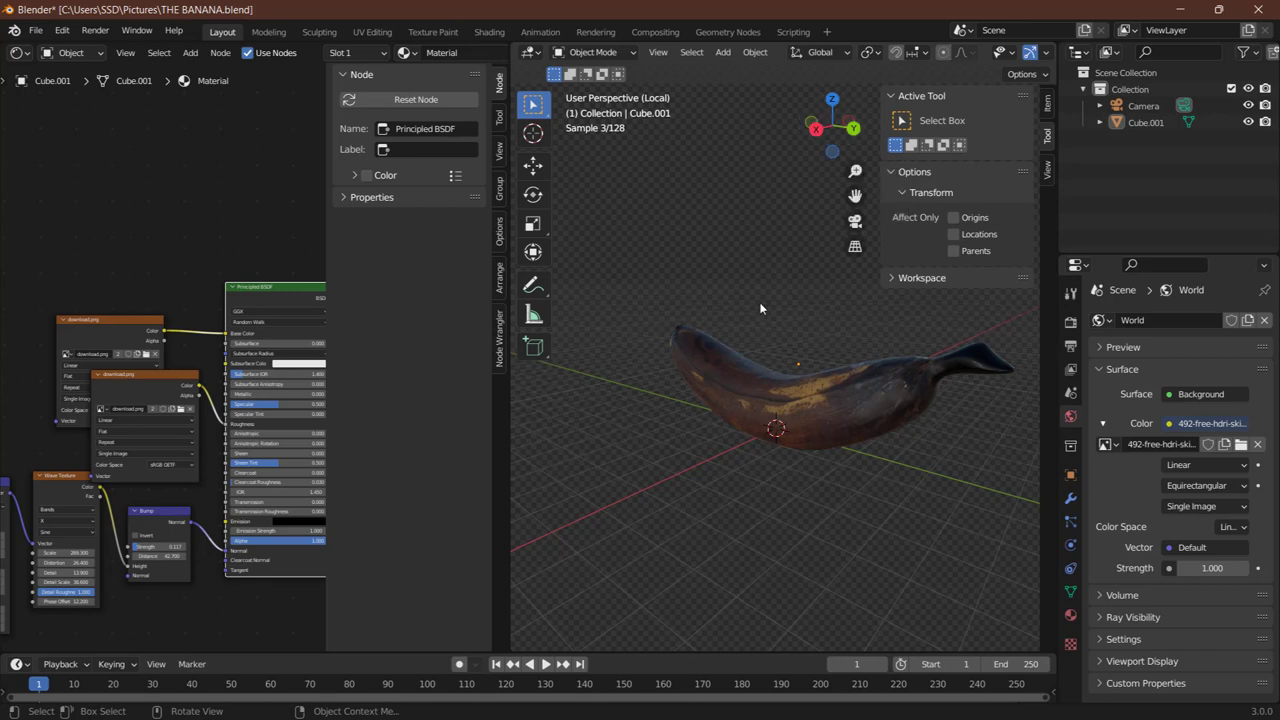
scroll(760, 308, up, 6)
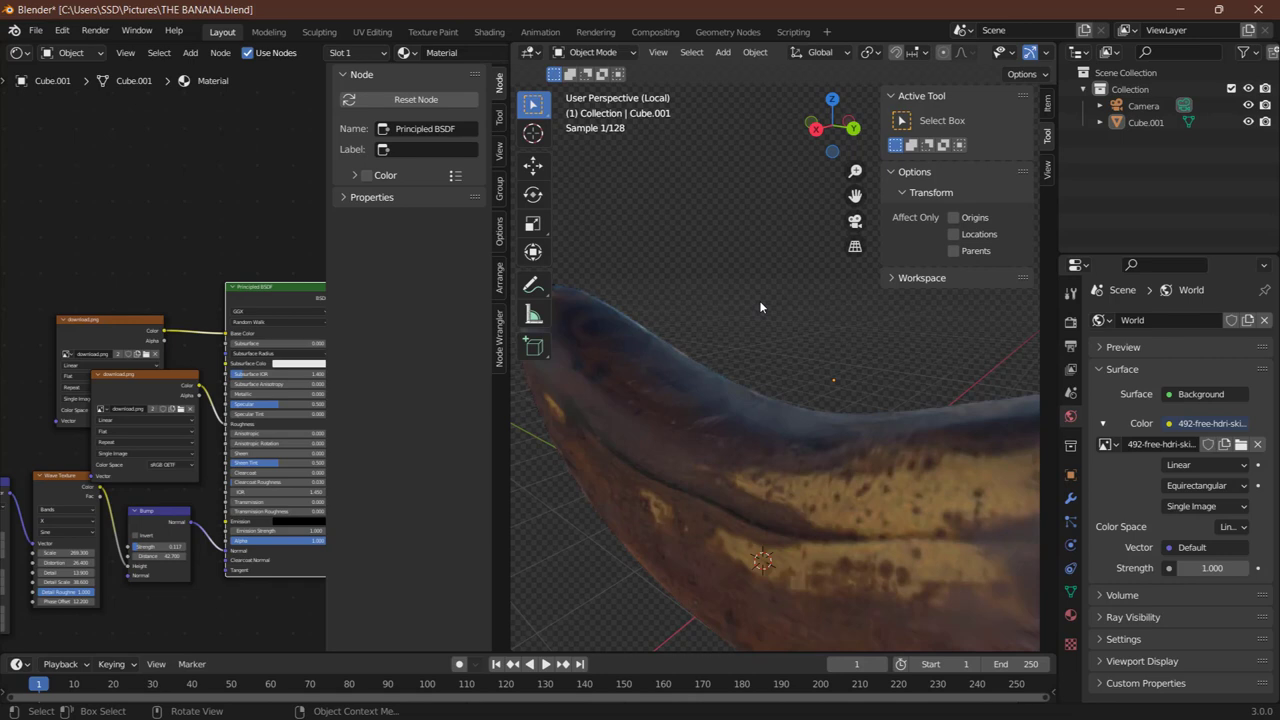
scroll(759, 306, down, 3)
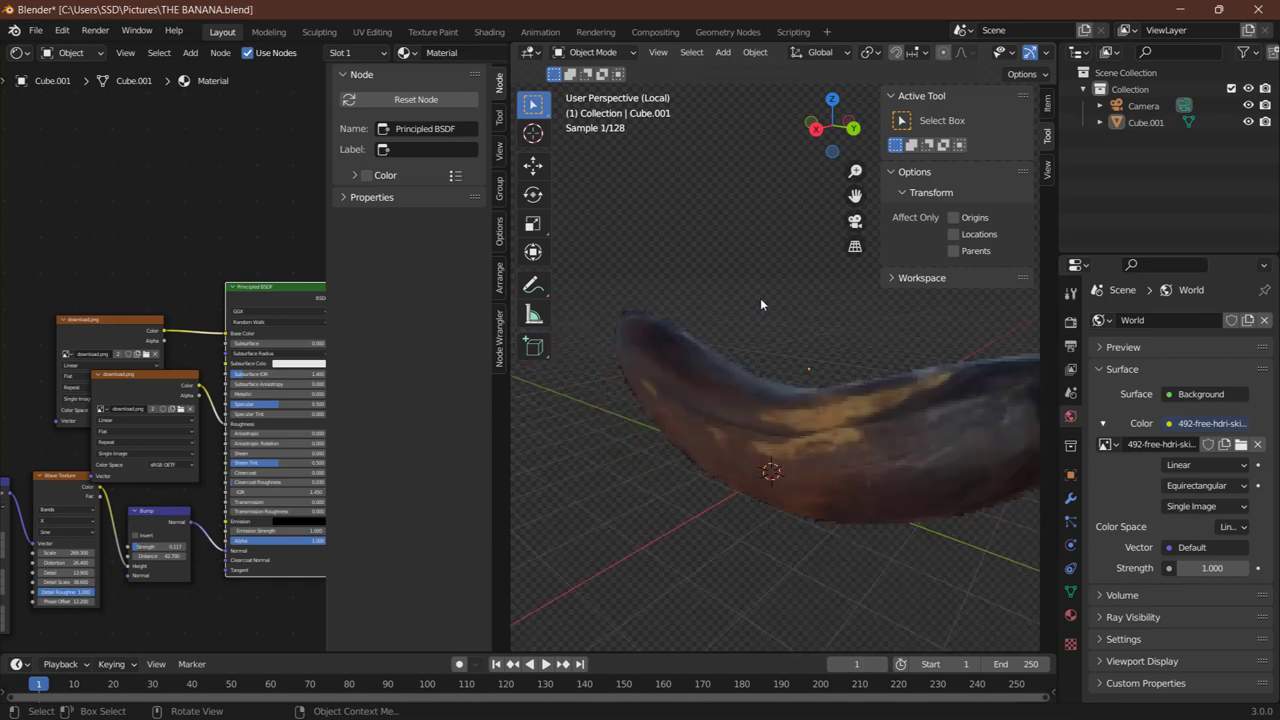